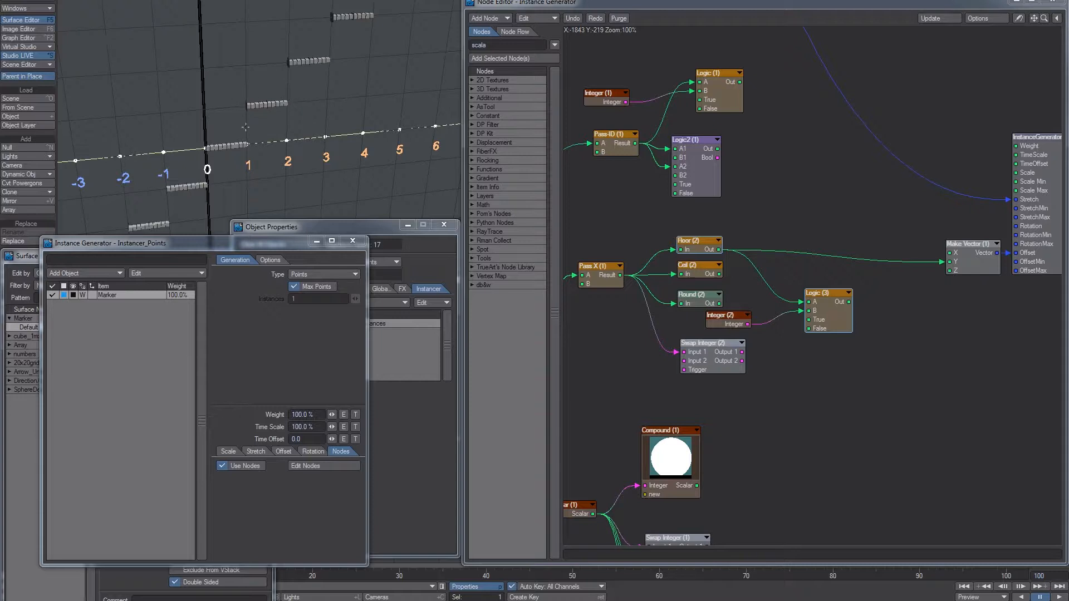
# Select Arrow_UnitVector in the scene list and try halving the number line's spacing with it.
pyautogui.moveTo(827, 293); pyautogui.dragTo(815, 312)
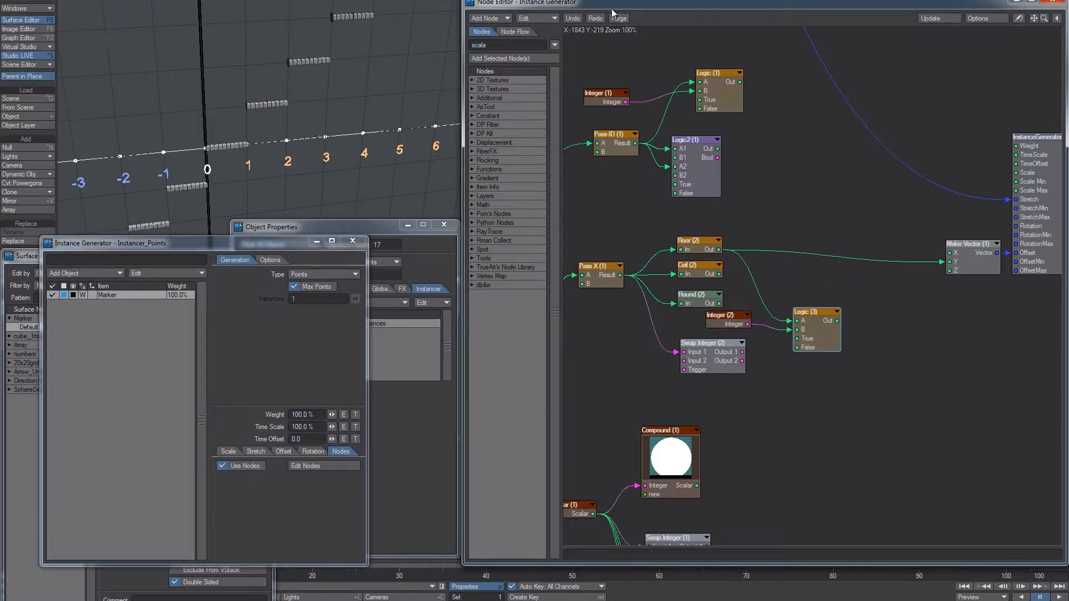
pyautogui.hotkey('ctrl', 'F1')
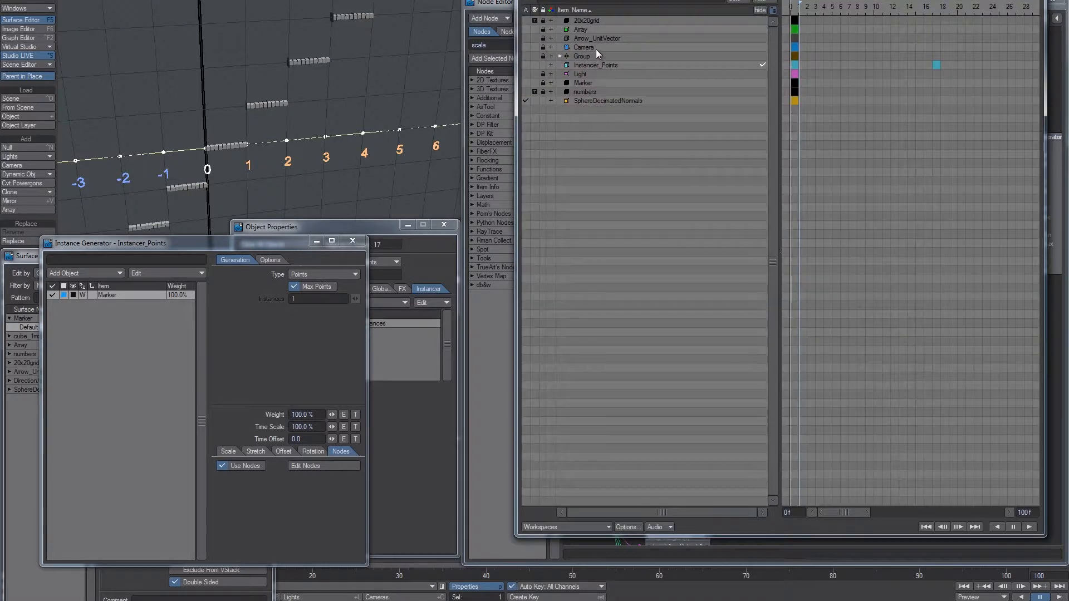
pyautogui.click(494, 323)
pyautogui.moveTo(689, 242); pyautogui.dragTo(752, 229)
pyautogui.click(668, 1)
pyautogui.click(606, 39)
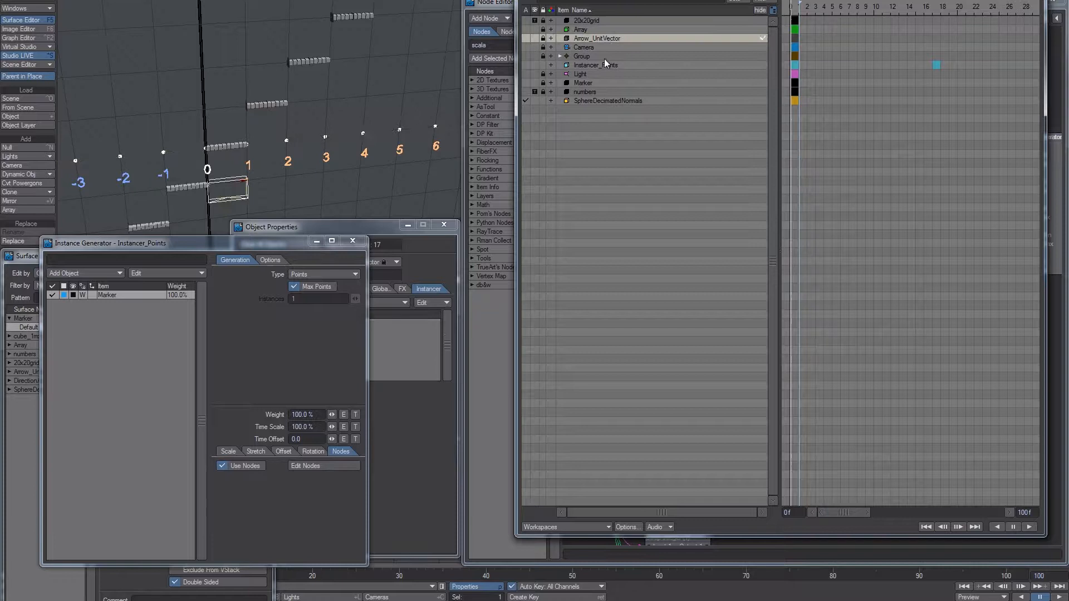
pyautogui.moveTo(246, 181)
pyautogui.mouseDown()
pyautogui.moveTo(217, 183)
pyautogui.moveTo(247, 181)
pyautogui.mouseUp()
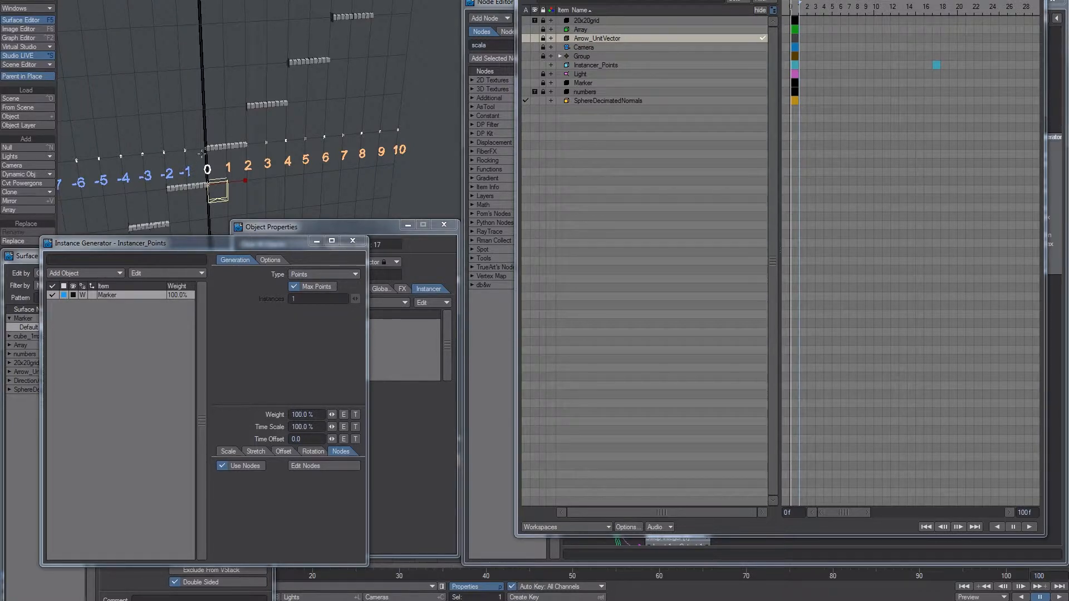
pyautogui.hotkey('ctrl', 'z')
# Add a Divide node beside Pass X (1) and connect the Pass X result to its A input.
pyautogui.click(499, 343)
pyautogui.click(529, 49)
pyautogui.write('divi')
pyautogui.moveTo(496, 178); pyautogui.dragTo(767, 235)
pyautogui.moveTo(620, 275); pyautogui.dragTo(671, 223)
pyautogui.moveTo(680, 216); pyautogui.dragTo(699, 221)
# Add a constant Scalar node as Divide (1)'s B input and route the Divide result through Floor (2).
pyautogui.click(491, 46)
pyautogui.write('scal')
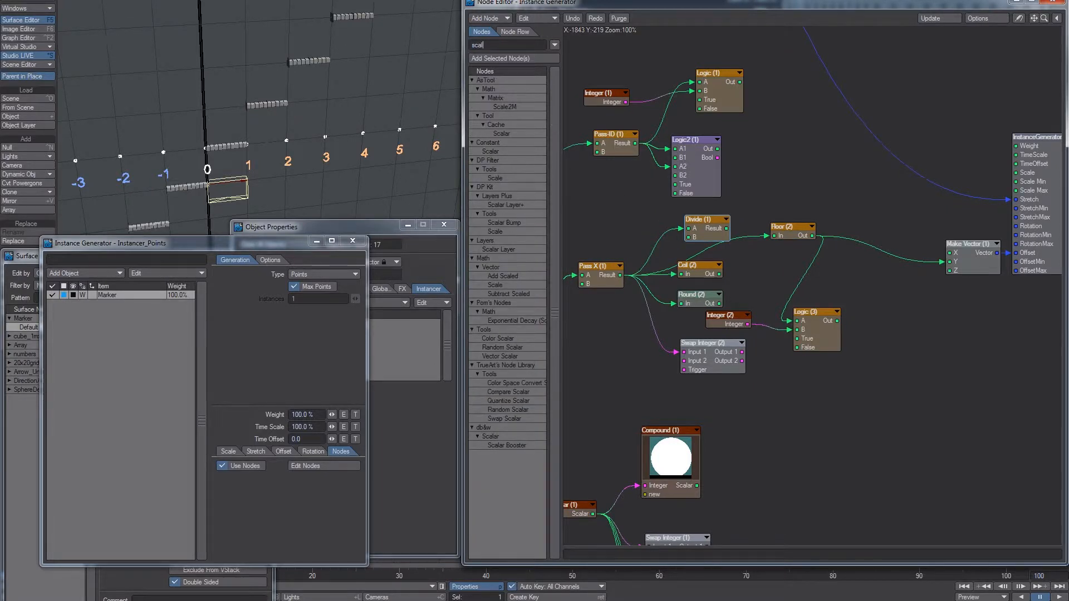
pyautogui.write('ar')
pyautogui.doubleClick(506, 124)
pyautogui.moveTo(809, 281)
pyautogui.mouseDown()
pyautogui.moveTo(670, 317)
pyautogui.moveTo(581, 322)
pyautogui.mouseUp()
pyautogui.moveTo(862, 386); pyautogui.dragTo(703, 266)
pyautogui.moveTo(701, 266); pyautogui.dragTo(725, 315)
pyautogui.moveTo(704, 228); pyautogui.dragTo(705, 267)
pyautogui.moveTo(593, 329); pyautogui.dragTo(743, 251)
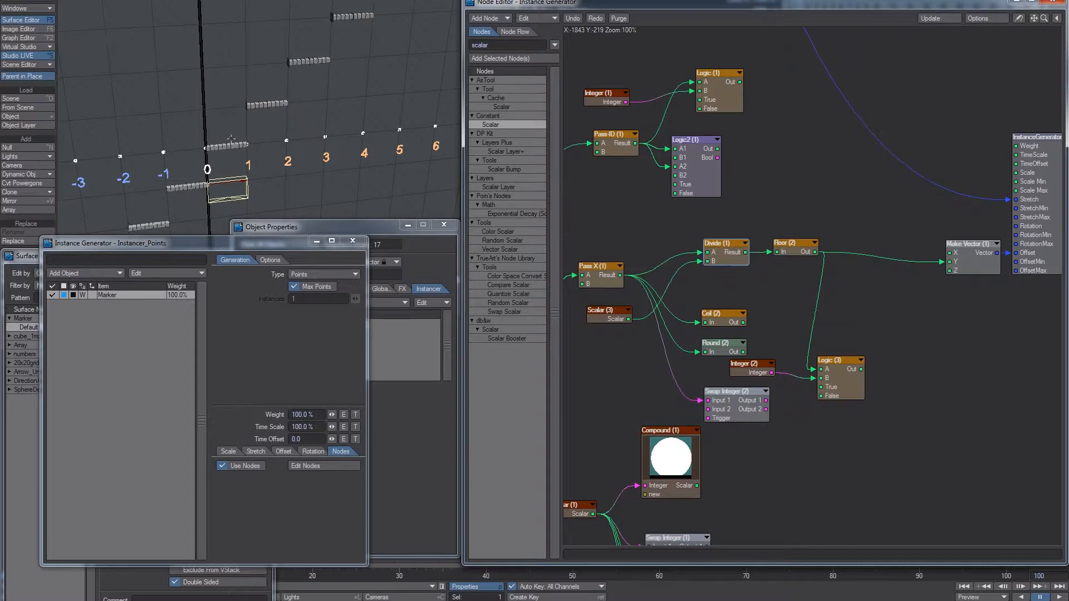
# Select the Light in the scene list and set the Scalar (3) node's value to 2.
pyautogui.doubleClick(622, 317)
pyautogui.moveTo(427, 200)
pyautogui.mouseDown()
pyautogui.moveTo(477, 201)
pyautogui.moveTo(423, 201)
pyautogui.mouseUp()
pyautogui.hotkey('ctrl', 'F1')
pyautogui.click(578, 55)
pyautogui.click(606, 73)
pyautogui.click(500, 3)
pyautogui.moveTo(379, 202); pyautogui.dragTo(234, 200)
pyautogui.write('2')
pyautogui.press('Return')
# Try 3 and 0.5 as the divisor value in the Scalar (3) node.
pyautogui.write('3')
pyautogui.press('Return')
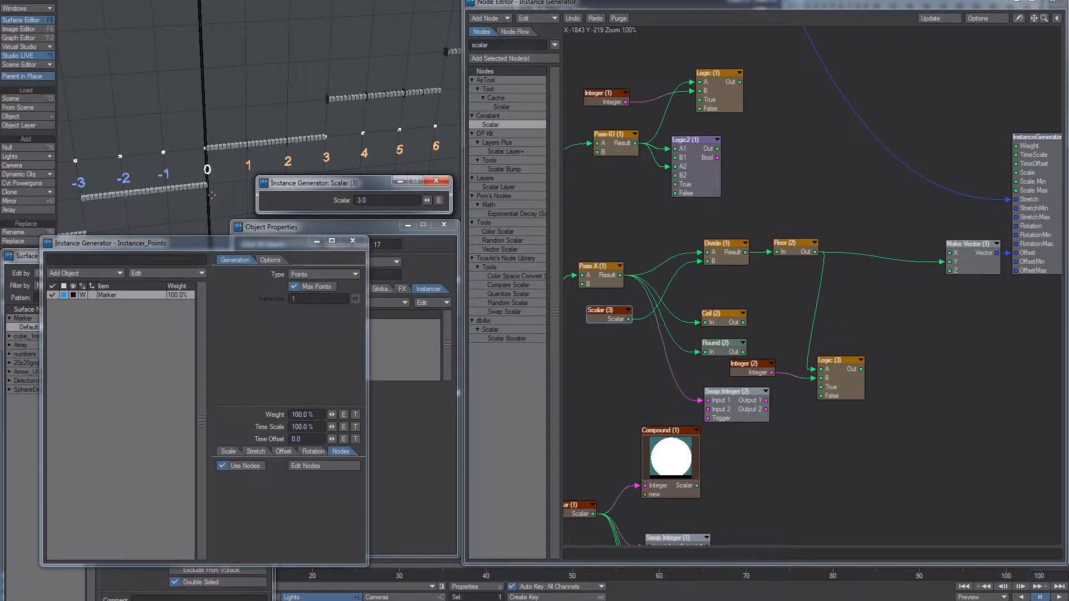
pyautogui.moveTo(386, 202); pyautogui.dragTo(334, 200)
pyautogui.press('BackSpace')
pyautogui.write('.5')
pyautogui.press('Return')
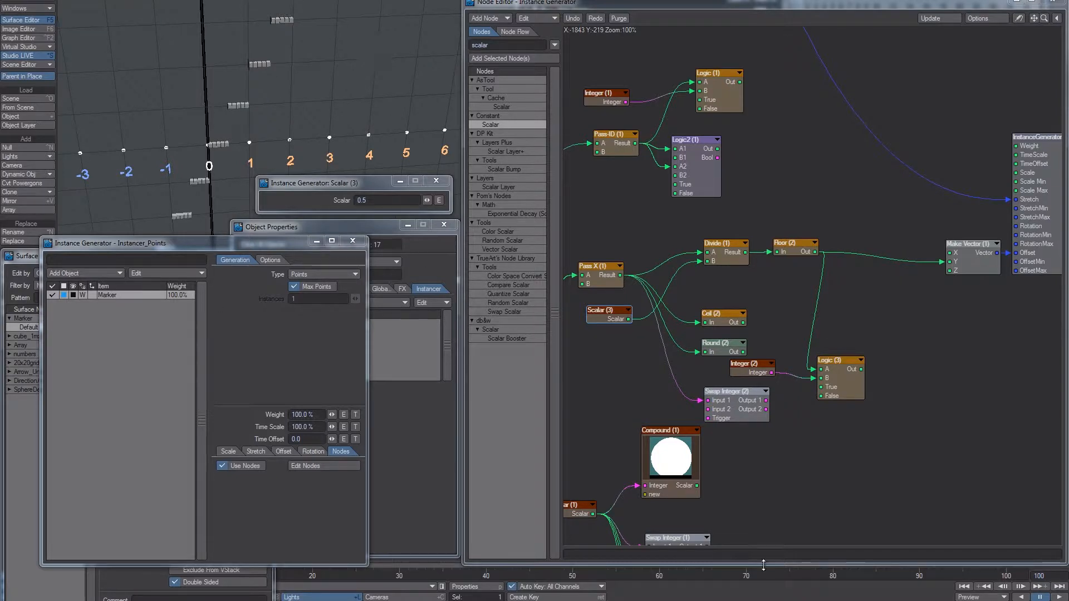
# Set the Scalar (3) value to 2.5 and switch to the MyPaint canvas.
pyautogui.moveTo(384, 200); pyautogui.dragTo(225, 188)
pyautogui.write('2.5')
pyautogui.press('Return')
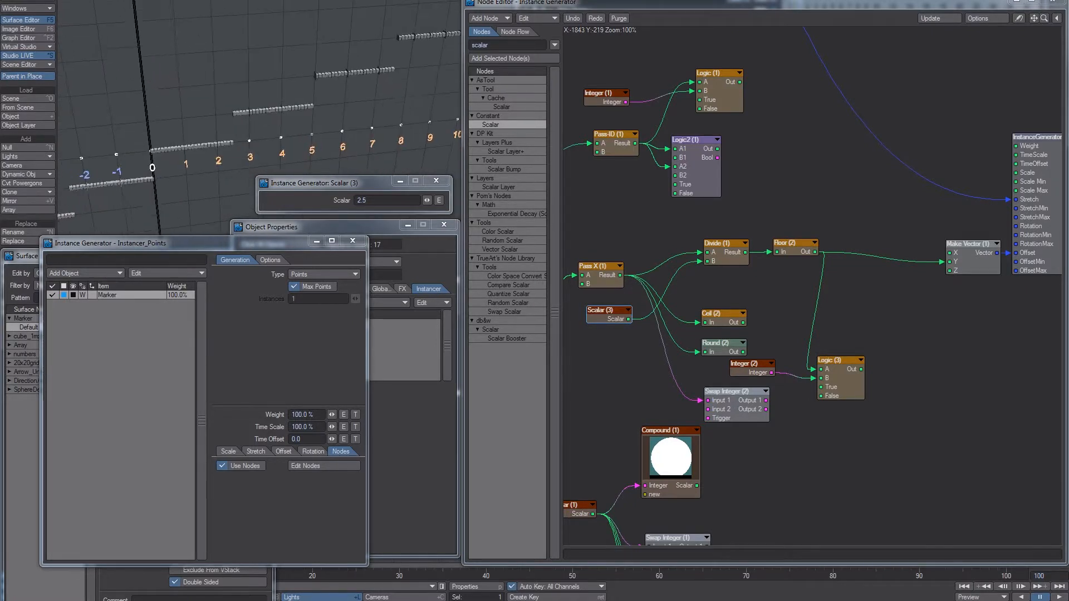
pyautogui.hotkey('alt', 'Tab')
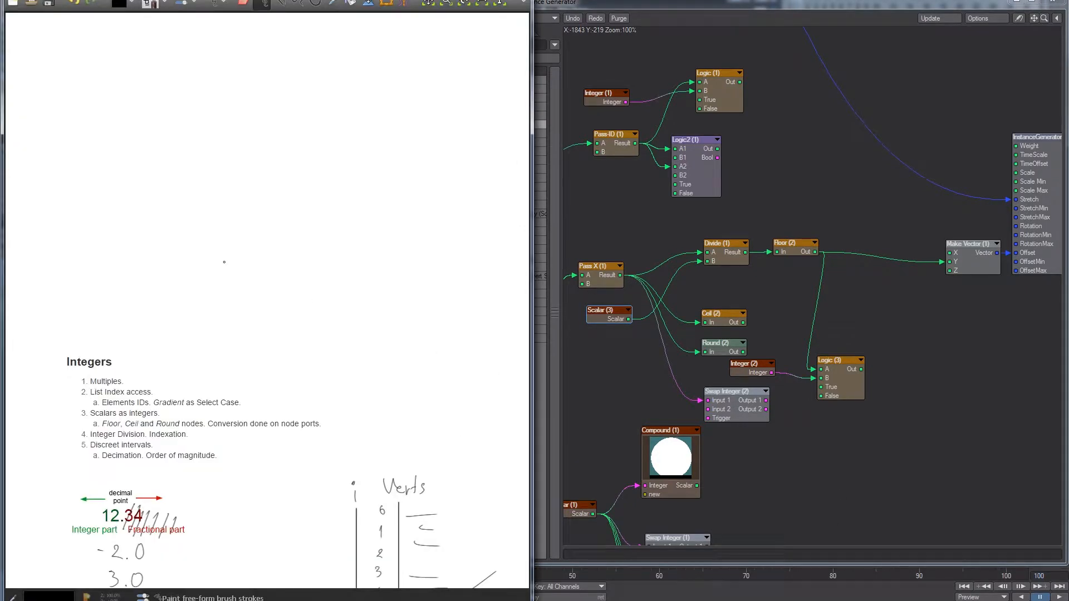
pyautogui.keyDown('shift'); pyautogui.moveTo(163, 184); pyautogui.dragTo(423, 185); pyautogui.keyUp('shift')
pyautogui.hotkey('ctrl', 'z')
pyautogui.keyDown('shift'); pyautogui.moveTo(218, 204); pyautogui.dragTo(371, 204); pyautogui.keyUp('shift')
pyautogui.keyDown('shift'); pyautogui.moveTo(270, 126); pyautogui.dragTo(270, 309); pyautogui.keyUp('shift')
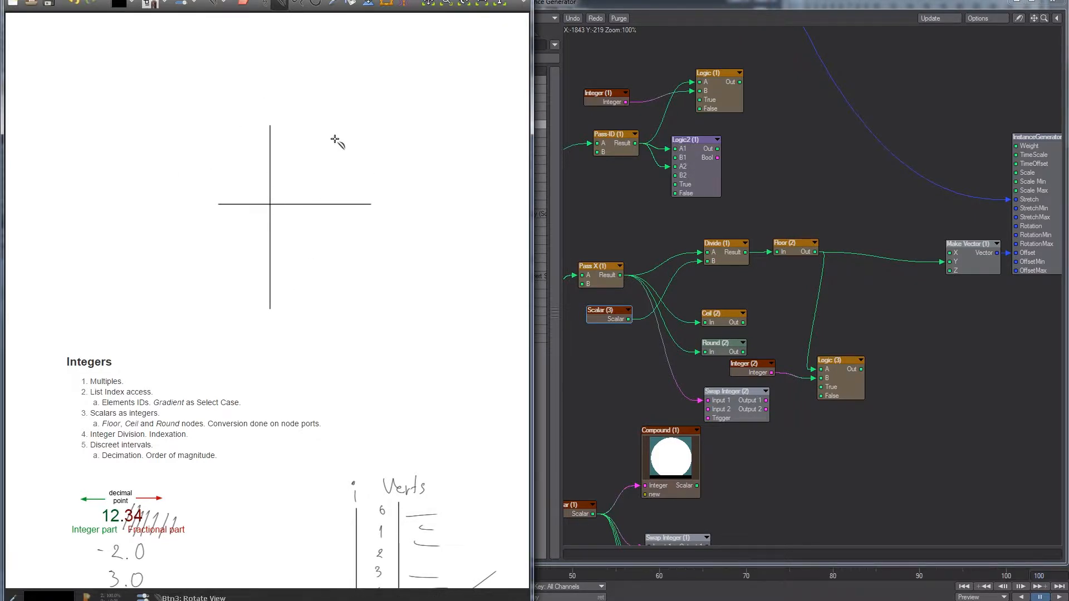
pyautogui.hotkey('ctrl', 'z')
pyautogui.hotkey('ctrl', 'z')
# Draw a horizontal base line crossed by two tall vertical lines, with a 2.5 interval mark beside the right vertical.
pyautogui.keyDown('shift'); pyautogui.moveTo(217, 242); pyautogui.dragTo(481, 242); pyautogui.keyUp('shift')
pyautogui.keyDown('shift'); pyautogui.moveTo(300, 103); pyautogui.dragTo(300, 351); pyautogui.keyUp('shift')
pyautogui.keyDown('shift'); pyautogui.moveTo(432, 110); pyautogui.dragTo(431, 337); pyautogui.keyUp('shift')
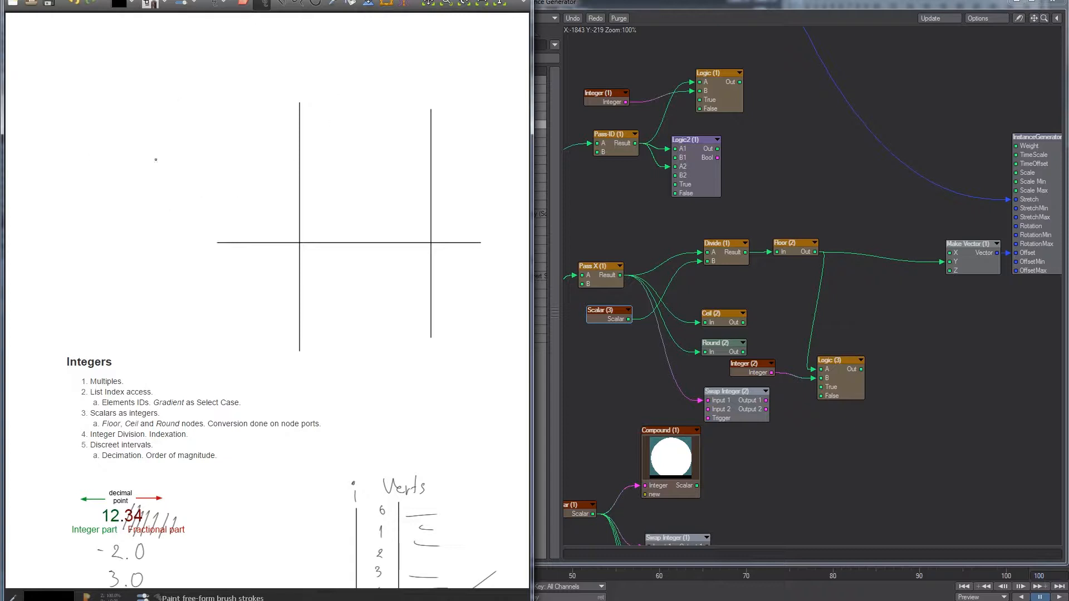
pyautogui.moveTo(450, 240)
pyautogui.keyDown('shift'); pyautogui.mouseDown()
pyautogui.moveTo(450, 209)
pyautogui.moveTo(477, 229)
pyautogui.mouseUp(); pyautogui.keyUp('shift')
pyautogui.click(472, 229)
# Handwrite a circled 9m and the division 9 / 2.5, striking out the quotient's fraction and keeping a circled 3.
pyautogui.moveTo(116, 116)
pyautogui.mouseDown()
pyautogui.moveTo(116, 136)
pyautogui.moveTo(146, 138)
pyautogui.mouseUp()
pyautogui.moveTo(134, 100)
pyautogui.mouseDown()
pyautogui.moveTo(118, 103)
pyautogui.moveTo(151, 114)
pyautogui.mouseUp()
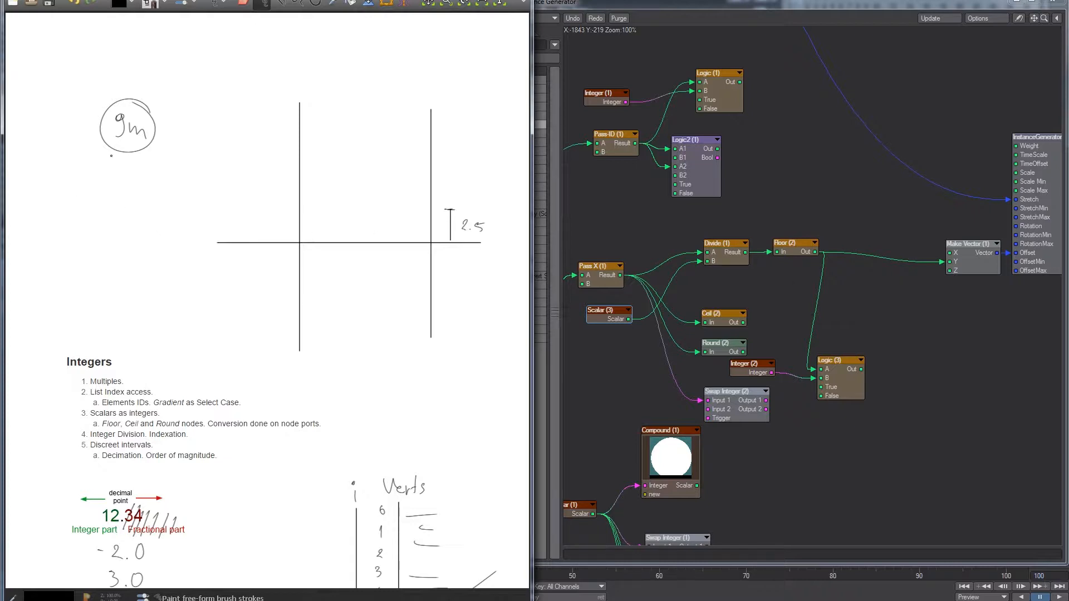
pyautogui.moveTo(32, 209)
pyautogui.mouseDown()
pyautogui.moveTo(32, 224)
pyautogui.moveTo(50, 233)
pyautogui.mouseUp()
pyautogui.moveTo(455, 198); pyautogui.dragTo(488, 197)
pyautogui.moveTo(432, 222); pyautogui.dragTo(493, 202)
pyautogui.hotkey('ctrl', 'z')
pyautogui.click(74, 229)
pyautogui.moveTo(60, 218); pyautogui.dragTo(80, 229)
pyautogui.moveTo(84, 217)
pyautogui.mouseDown()
pyautogui.moveTo(162, 225)
pyautogui.moveTo(148, 236)
pyautogui.moveTo(159, 236)
pyautogui.mouseUp()
pyautogui.click(147, 230)
pyautogui.moveTo(176, 211); pyautogui.dragTo(163, 240)
pyautogui.moveTo(180, 212); pyautogui.dragTo(167, 242)
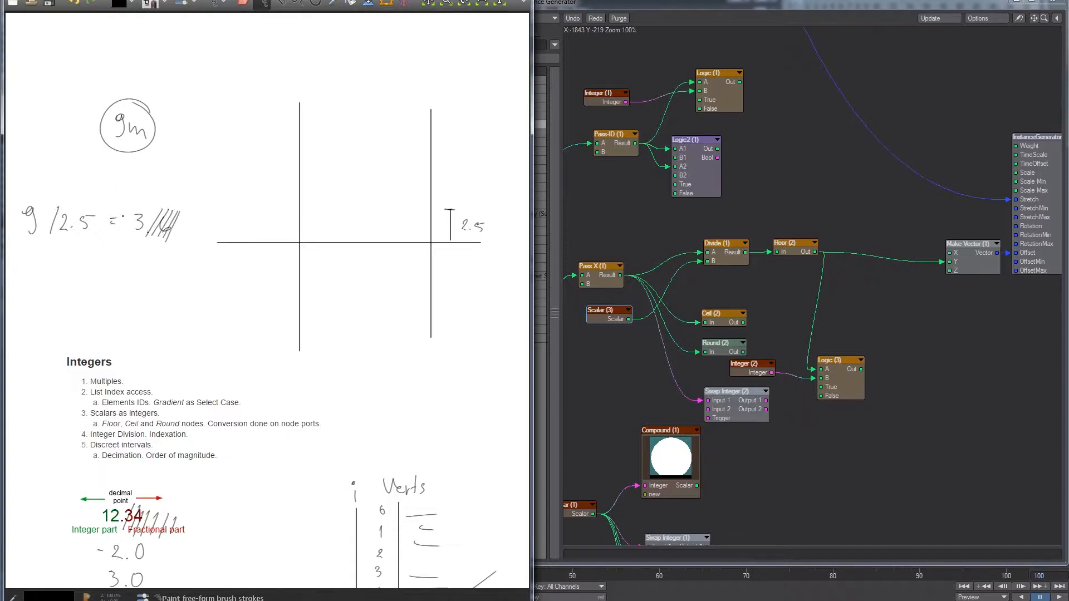
pyautogui.moveTo(130, 274)
pyautogui.mouseDown()
pyautogui.moveTo(131, 296)
pyautogui.moveTo(140, 269)
pyautogui.mouseUp()
# Draw four evenly spaced level lines between the verticals and a height line labelled 9 beside the left vertical.
pyautogui.moveTo(300, 210); pyautogui.dragTo(427, 210)
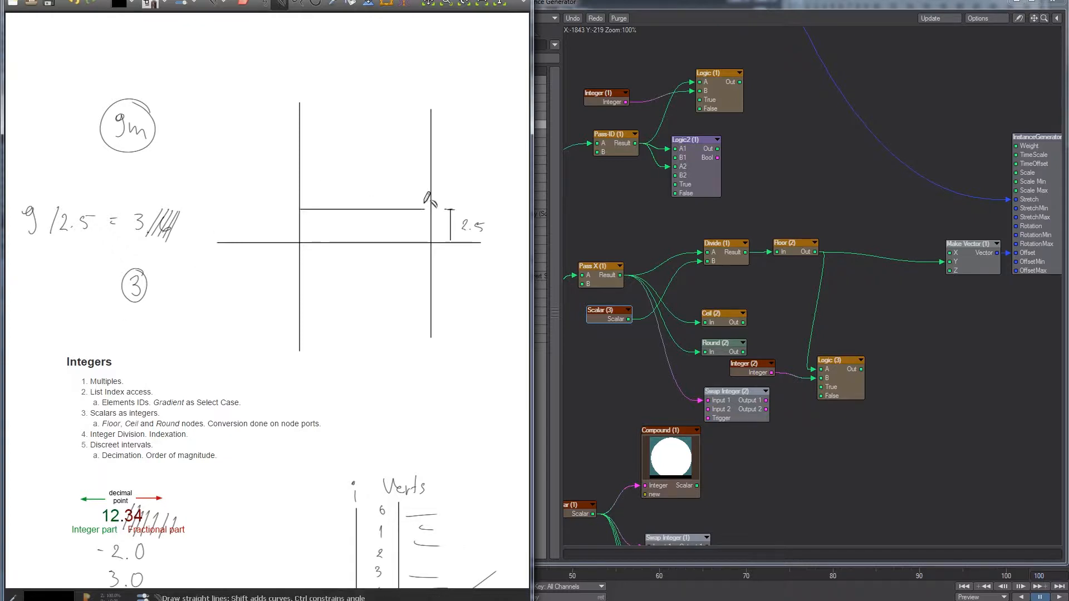
pyautogui.moveTo(300, 175); pyautogui.dragTo(433, 175)
pyautogui.moveTo(299, 143); pyautogui.dragTo(433, 144)
pyautogui.moveTo(299, 113); pyautogui.dragTo(432, 113)
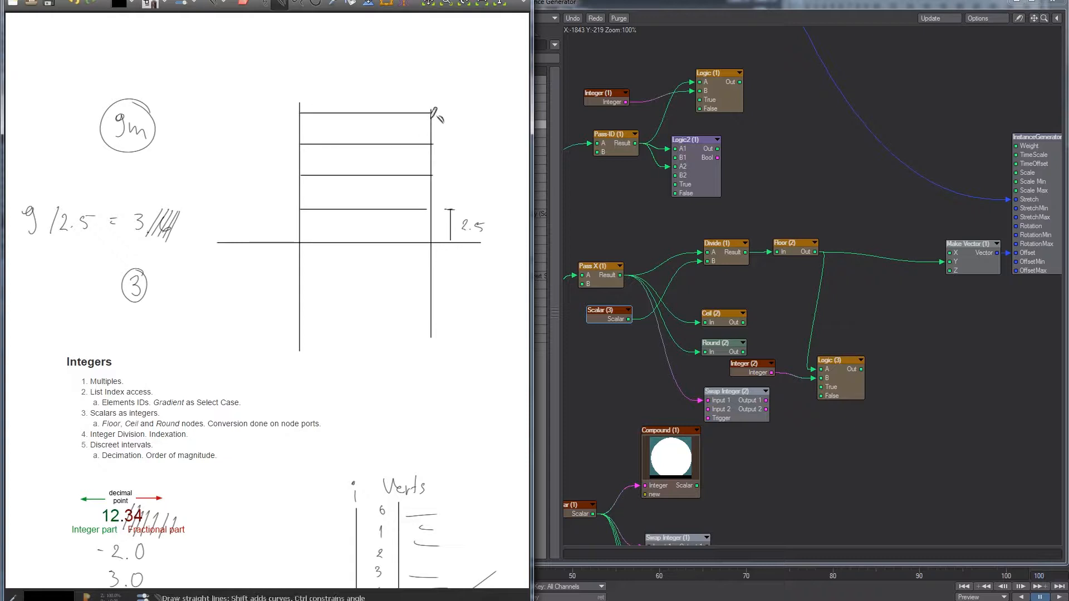
pyautogui.press('b')
pyautogui.keyDown('shift'); pyautogui.moveTo(278, 128); pyautogui.dragTo(279, 241); pyautogui.keyUp('shift')
pyautogui.moveTo(277, 114); pyautogui.dragTo(275, 122)
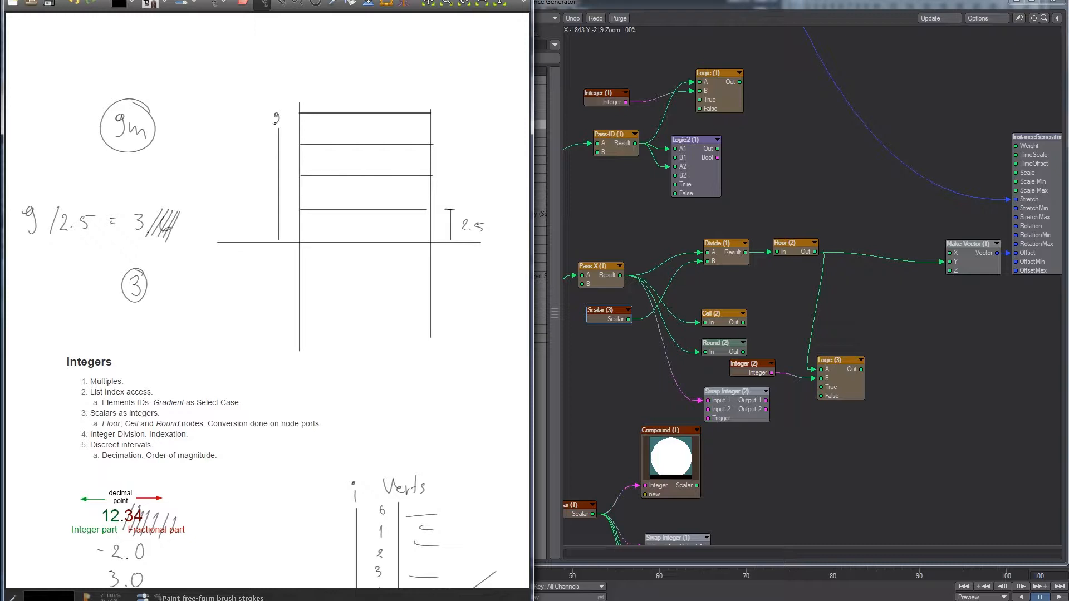
# Number the intervals 0, 1, 2 and 3 upward in green and complete the height label as 9m.
pyautogui.press('x')
pyautogui.moveTo(313, 219); pyautogui.dragTo(315, 203)
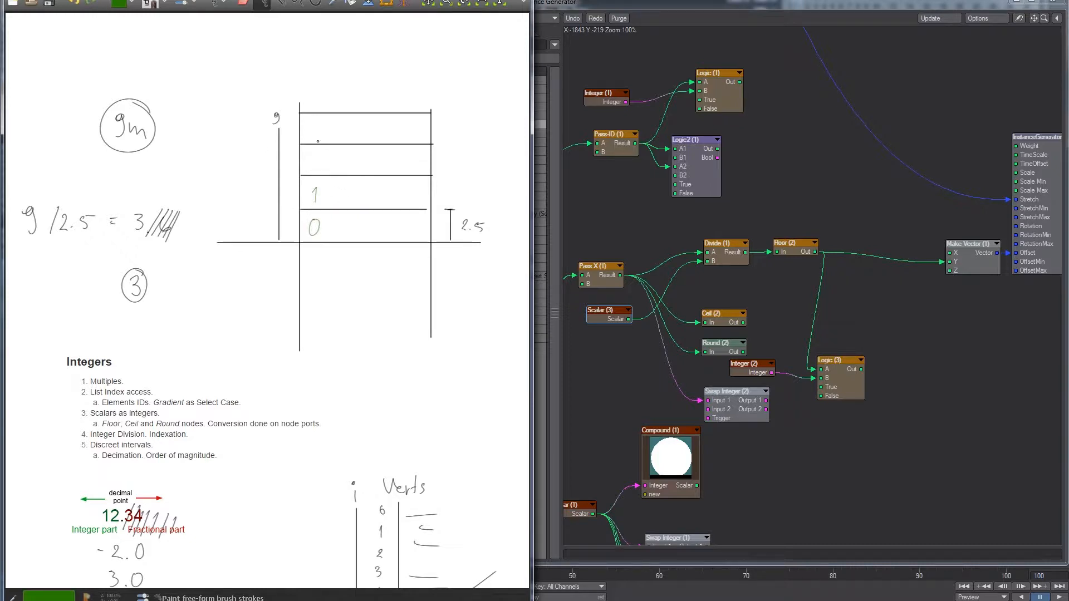
pyautogui.moveTo(320, 158); pyautogui.dragTo(321, 170)
pyautogui.moveTo(310, 125)
pyautogui.mouseDown()
pyautogui.moveTo(312, 137)
pyautogui.moveTo(291, 126)
pyautogui.mouseUp()
pyautogui.press('x')
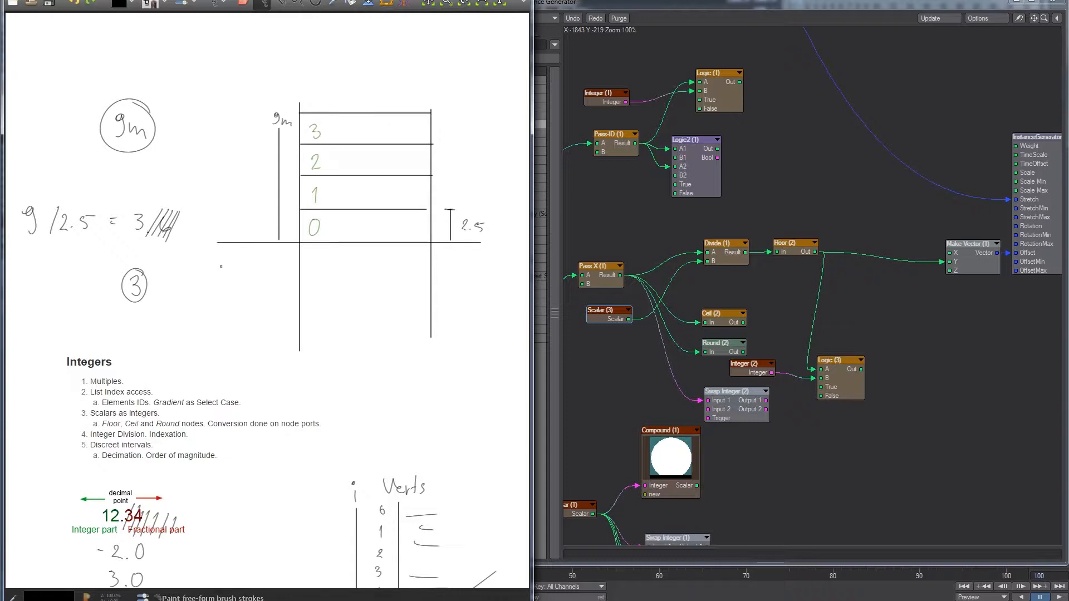
# Extend the circled 3 into the handwritten black calculation 3 × 2.5 = 7.5.
pyautogui.moveTo(148, 259)
pyautogui.mouseDown()
pyautogui.moveTo(127, 313)
pyautogui.moveTo(151, 258)
pyautogui.mouseUp()
pyautogui.hotkey('ctrl', 'z')
pyautogui.hotkey('ctrl', 'z')
pyautogui.moveTo(431, 219)
pyautogui.mouseDown()
pyautogui.moveTo(495, 219)
pyautogui.moveTo(446, 193)
pyautogui.mouseUp()
pyautogui.hotkey('ctrl', 'z')
pyautogui.moveTo(161, 296); pyautogui.dragTo(170, 283)
pyautogui.moveTo(181, 283); pyautogui.dragTo(210, 298)
pyautogui.click(198, 295)
pyautogui.moveTo(211, 284); pyautogui.dragTo(276, 294)
pyautogui.click(269, 294)
pyautogui.moveTo(278, 284); pyautogui.dragTo(284, 282)
# Label the base and level lines in red with 0, 2.5, 5 and 7.5 beside the right vertical.
pyautogui.press('x')
pyautogui.press('x')
pyautogui.moveTo(265, 114); pyautogui.dragTo(271, 105)
pyautogui.hotkey('ctrl', 'z')
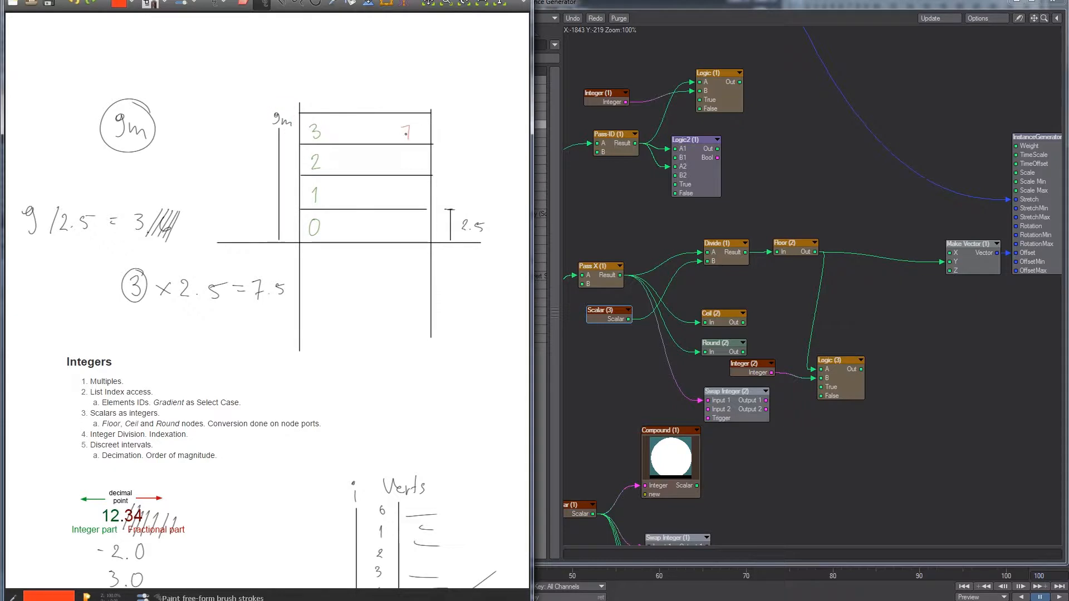
pyautogui.hotkey('ctrl', 'z')
pyautogui.moveTo(439, 140); pyautogui.dragTo(442, 144)
pyautogui.moveTo(437, 234); pyautogui.dragTo(436, 213)
pyautogui.moveTo(444, 173); pyautogui.dragTo(440, 180)
# Write a green 4 above the top level line and a red 10 at its right end.
pyautogui.press('x')
pyautogui.press('x')
pyautogui.moveTo(309, 93); pyautogui.dragTo(312, 108)
pyautogui.press('x')
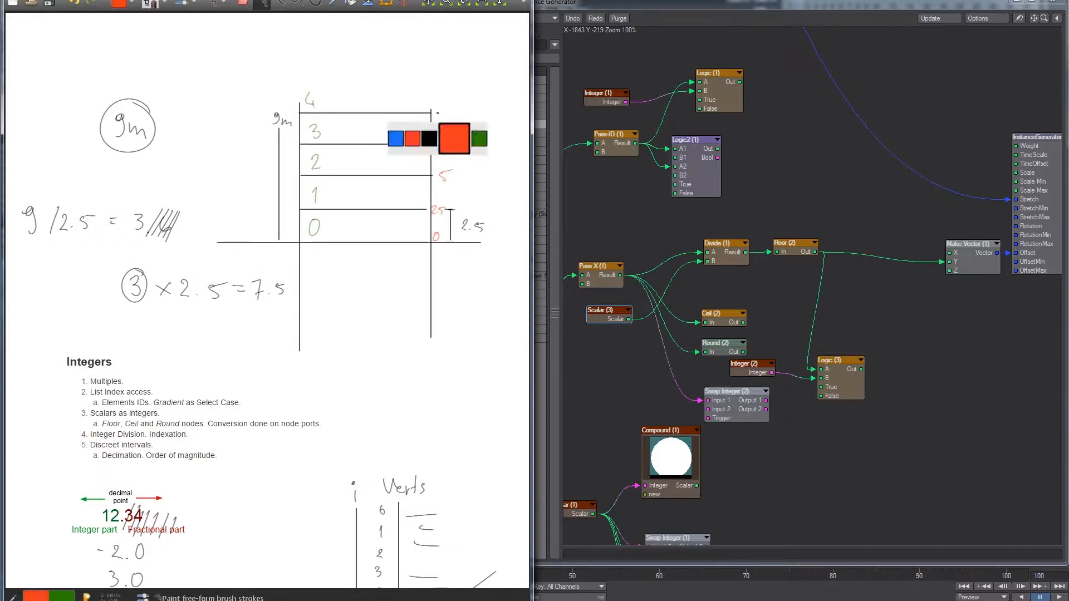
pyautogui.moveTo(439, 104); pyautogui.dragTo(438, 112)
pyautogui.moveTo(449, 106); pyautogui.dragTo(447, 106)
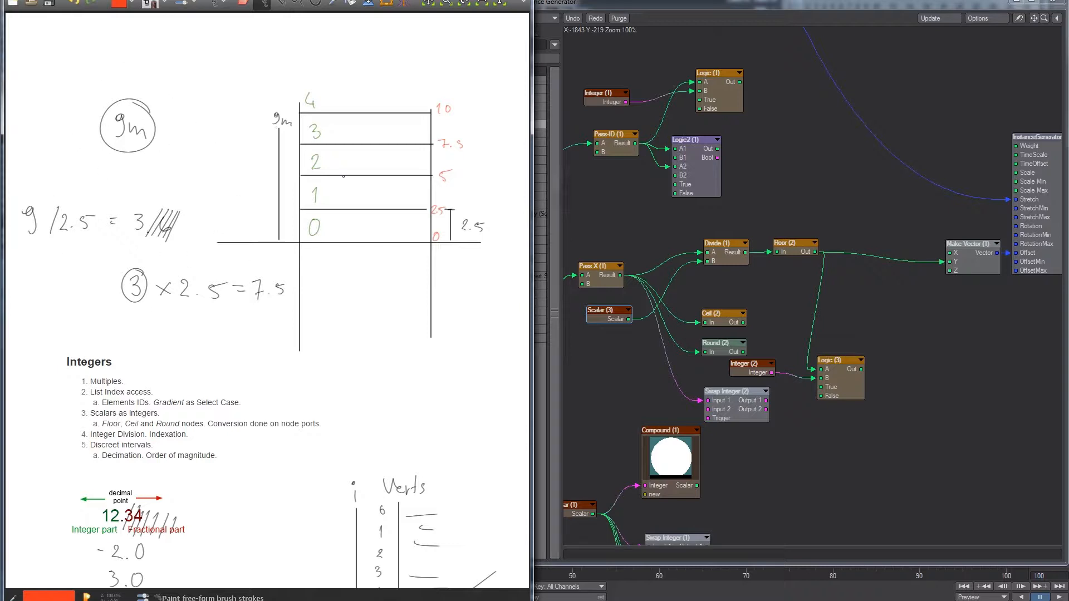
# Write the heading Conjugation in black in the empty area above the interval diagram.
pyautogui.moveTo(221, 61)
pyautogui.mouseDown(button='middle')
pyautogui.moveTo(237, 196)
pyautogui.moveTo(183, 279)
pyautogui.mouseUp(button='middle')
pyautogui.press('d')
pyautogui.press('d')
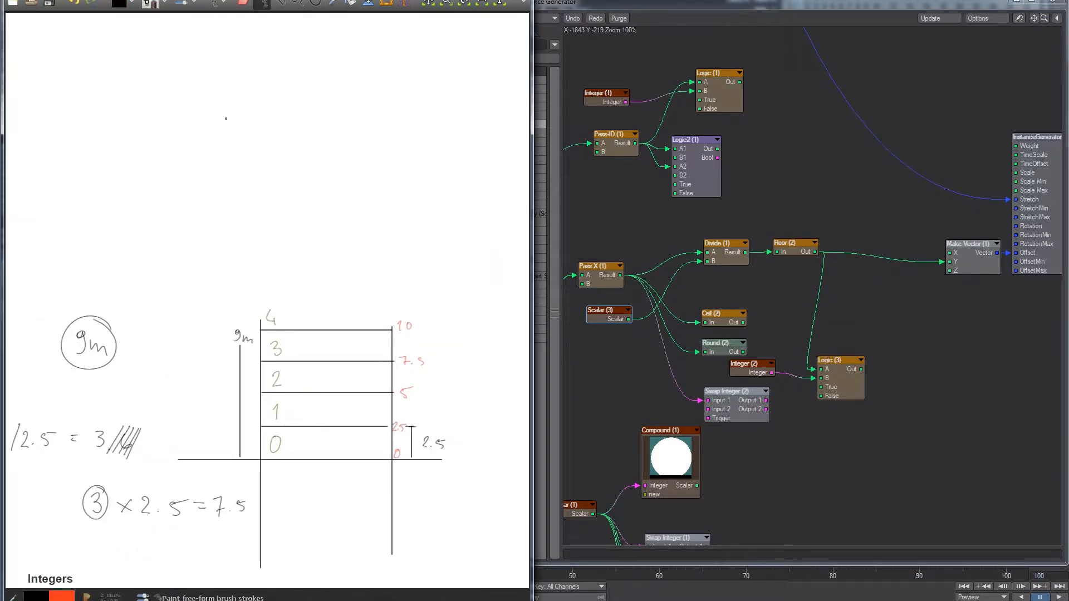
pyautogui.moveTo(216, 168)
pyautogui.mouseDown()
pyautogui.moveTo(272, 156)
pyautogui.moveTo(267, 181)
pyautogui.mouseUp()
pyautogui.moveTo(283, 159); pyautogui.dragTo(292, 162)
pyautogui.moveTo(299, 144); pyautogui.dragTo(299, 149)
# Write circled T⁻¹, A and T under the heading and label them /, floor and × respectively.
pyautogui.moveTo(245, 231)
pyautogui.mouseDown()
pyautogui.moveTo(266, 232)
pyautogui.moveTo(262, 197)
pyautogui.moveTo(274, 209)
pyautogui.mouseUp()
pyautogui.moveTo(155, 214); pyautogui.dragTo(186, 211)
pyautogui.moveTo(167, 213); pyautogui.dragTo(168, 237)
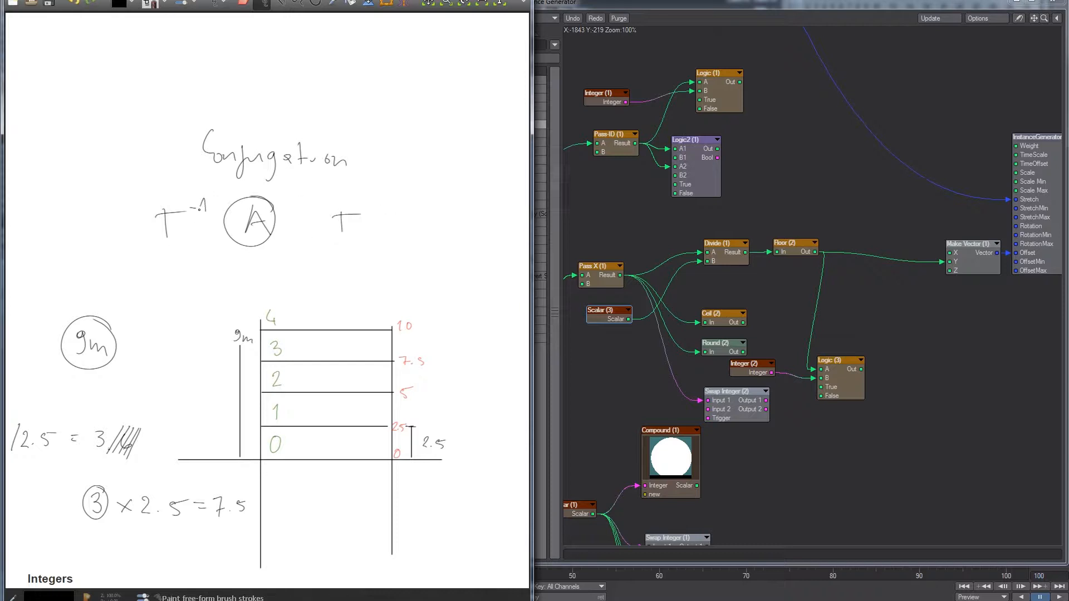
pyautogui.moveTo(192, 180); pyautogui.dragTo(205, 183)
pyautogui.moveTo(342, 191)
pyautogui.mouseDown()
pyautogui.moveTo(351, 244)
pyautogui.moveTo(349, 192)
pyautogui.mouseUp()
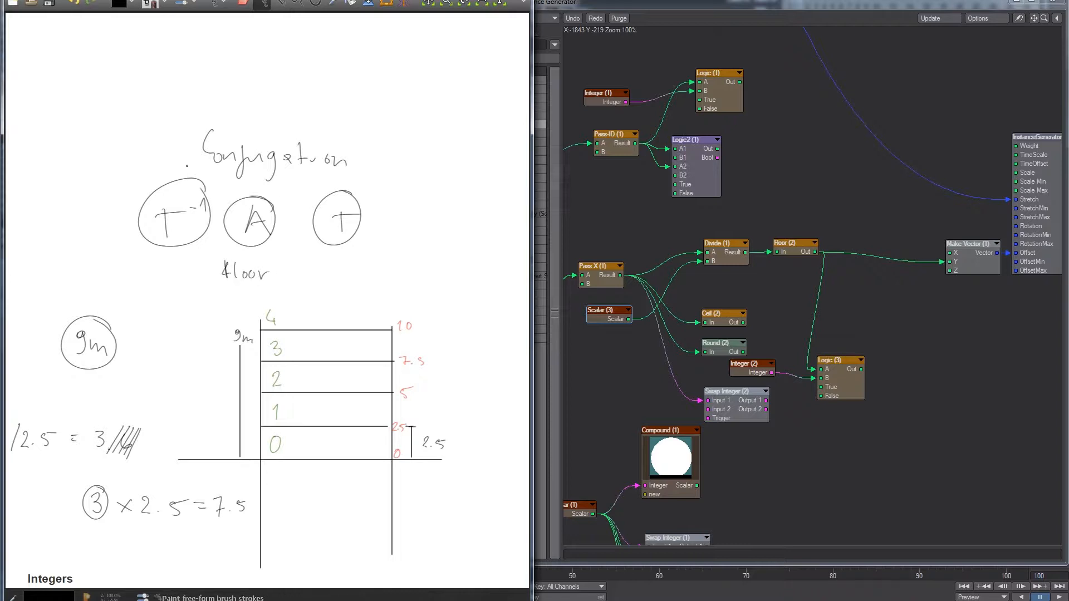
pyautogui.moveTo(351, 285); pyautogui.dragTo(352, 285)
pyautogui.moveTo(352, 257); pyautogui.dragTo(321, 293)
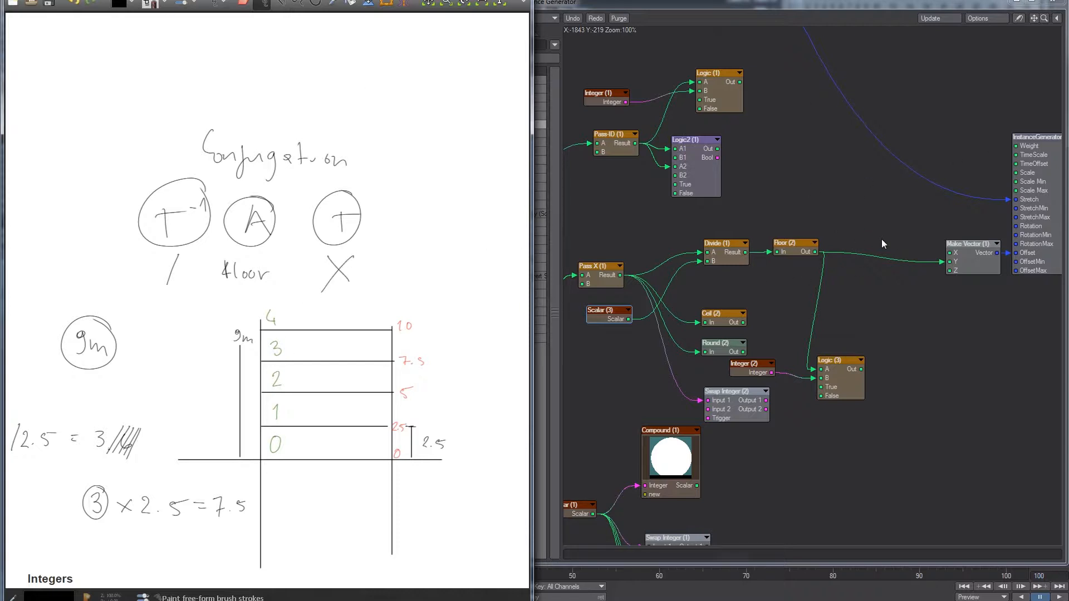
# Switch back to LightWave and place Logic (3) after Floor (2), connecting its output to Make Vector (1)'s Y input.
pyautogui.click(818, 204)
pyautogui.moveTo(837, 391); pyautogui.dragTo(873, 292)
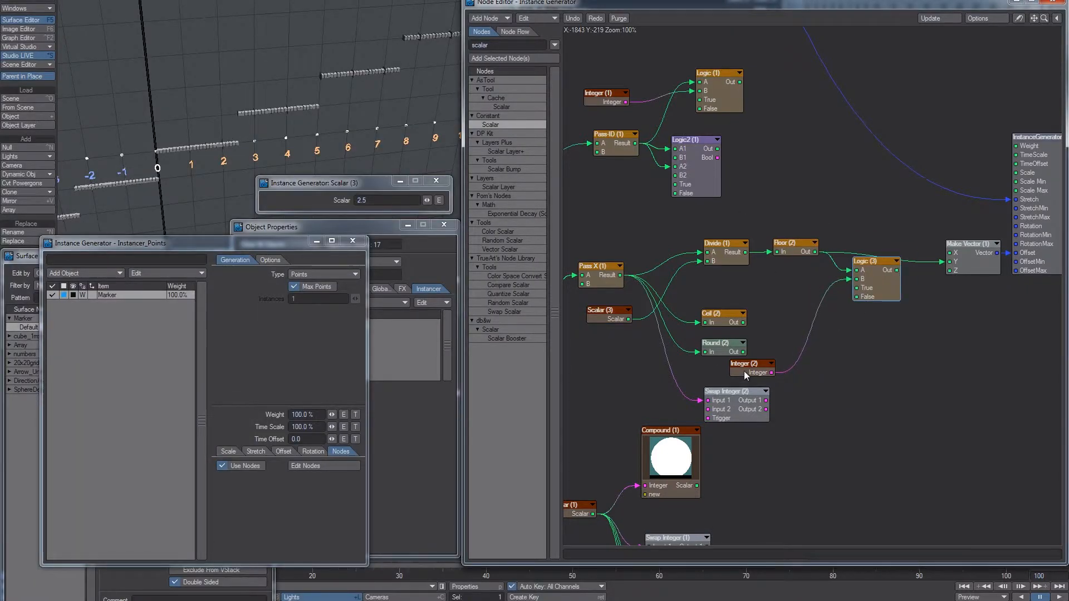
pyautogui.moveTo(689, 218); pyautogui.dragTo(819, 277)
pyautogui.moveTo(897, 271); pyautogui.dragTo(950, 264)
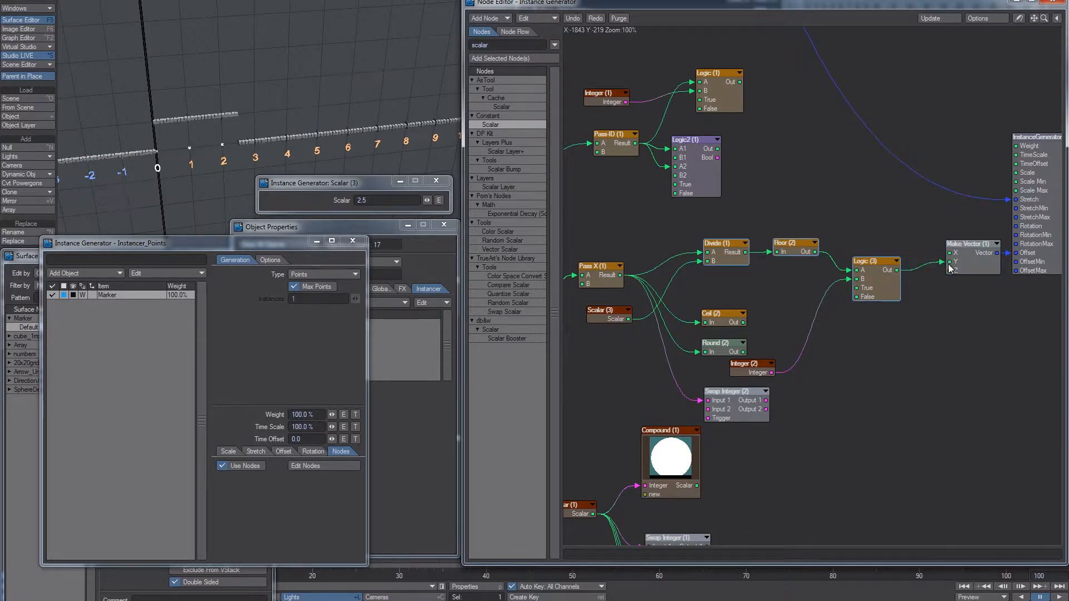
# Vary Integer (2) up to 3 and reduce Scalar (3) to 0.715 to test the raised interval's position and width.
pyautogui.click(771, 372)
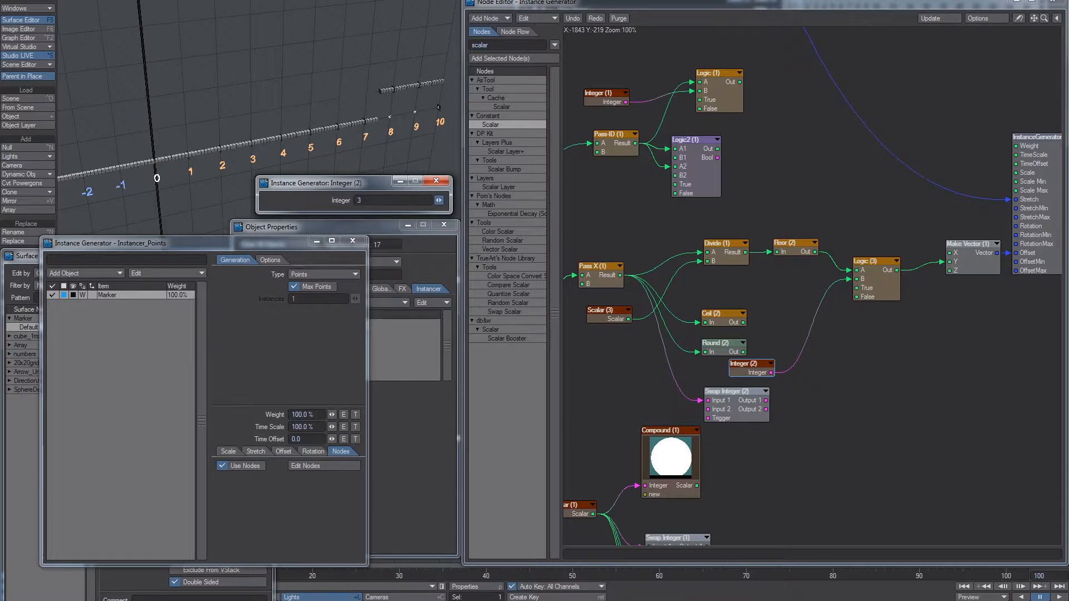
pyautogui.doubleClick(598, 317)
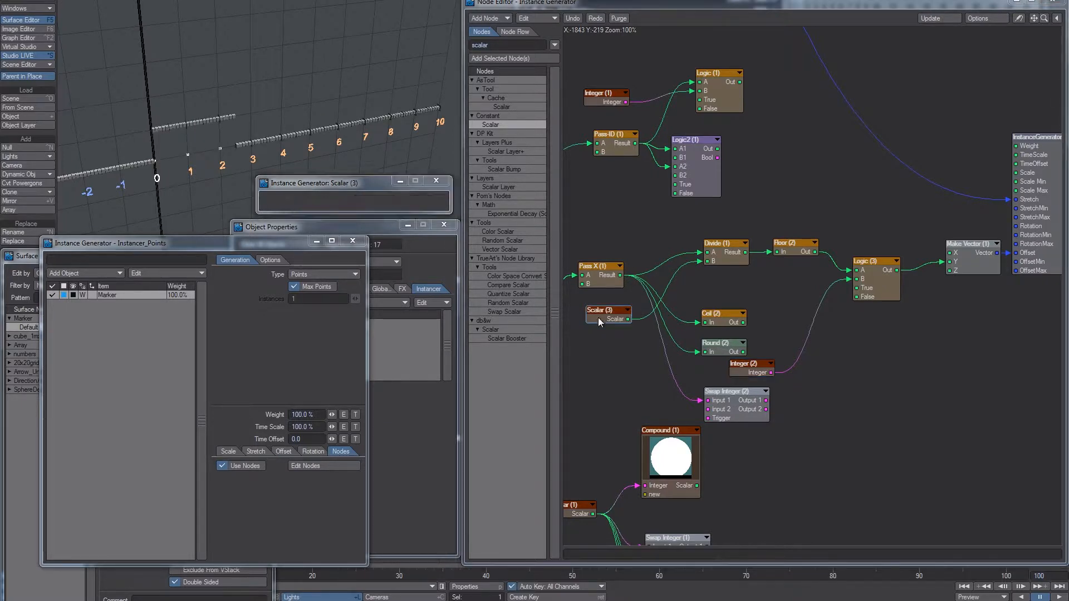
pyautogui.moveTo(429, 201); pyautogui.dragTo(340, 200)
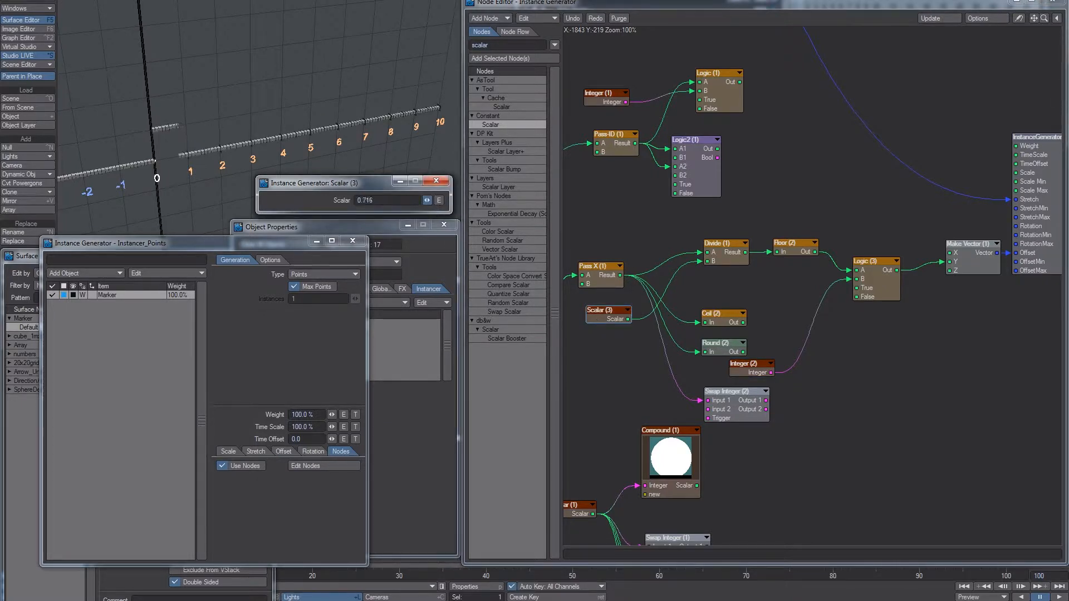
pyautogui.click(767, 372)
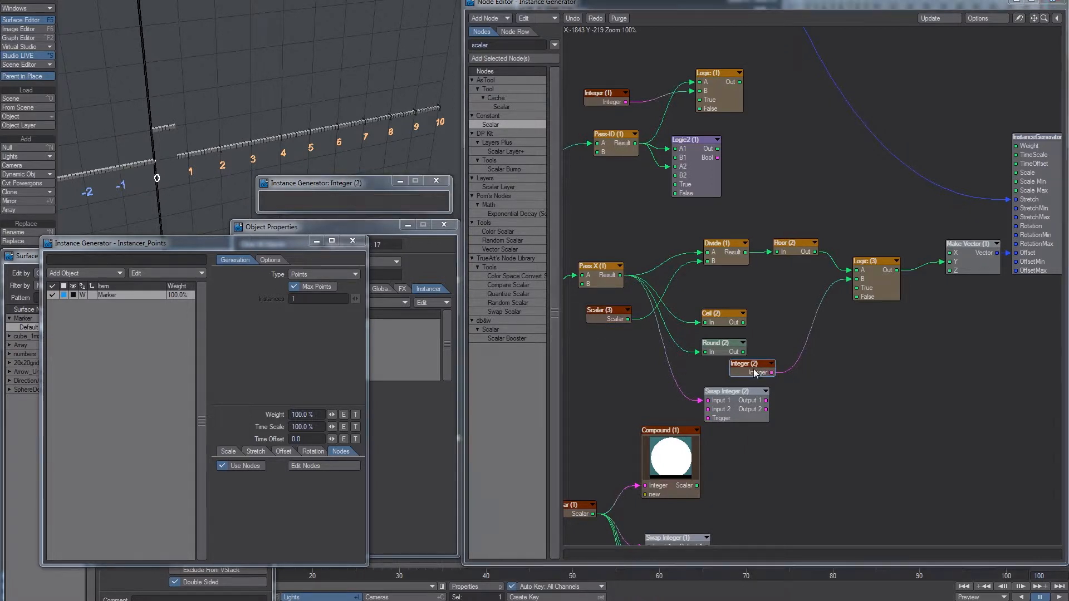
pyautogui.moveTo(438, 204); pyautogui.dragTo(464, 204)
# Move Logic (3) aside, reconnect Floor (2) directly to Make Vector (1)'s Y input, and set Scalar (3) to 2.5.
pyautogui.moveTo(877, 280); pyautogui.dragTo(910, 371)
pyautogui.moveTo(817, 251); pyautogui.dragTo(950, 254)
pyautogui.click(599, 317)
pyautogui.click(367, 200)
pyautogui.write('2.5')
pyautogui.press('Return')
# Add a scalar Multiply node combining Floor (2) and Scalar (3), and connect its result to Make Vector (1)'s Y input.
pyautogui.moveTo(493, 45); pyautogui.dragTo(449, 44)
pyautogui.write('multi')
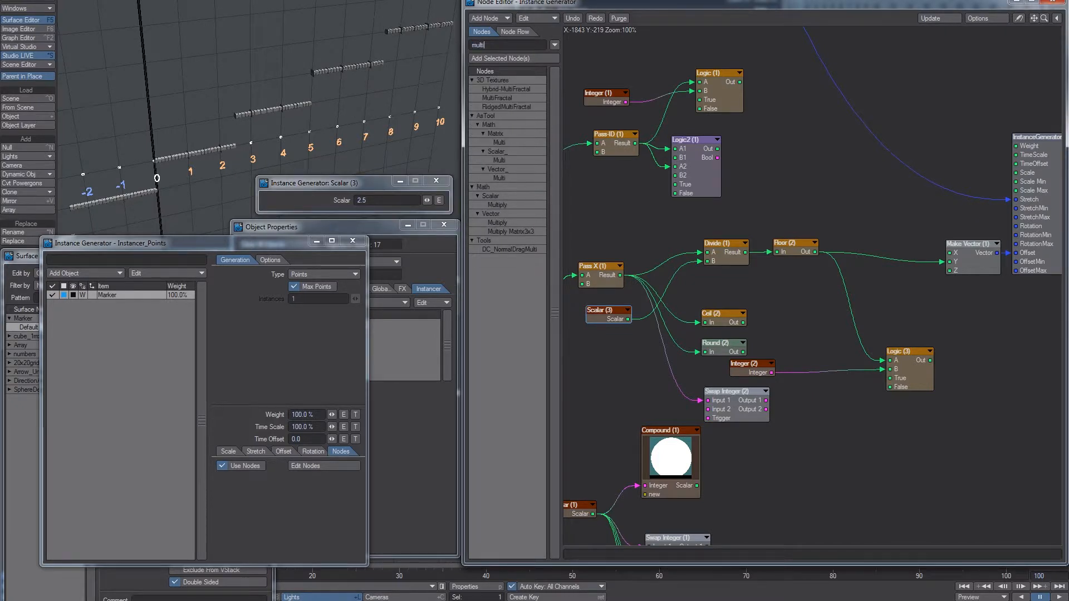
pyautogui.moveTo(503, 205); pyautogui.dragTo(825, 263)
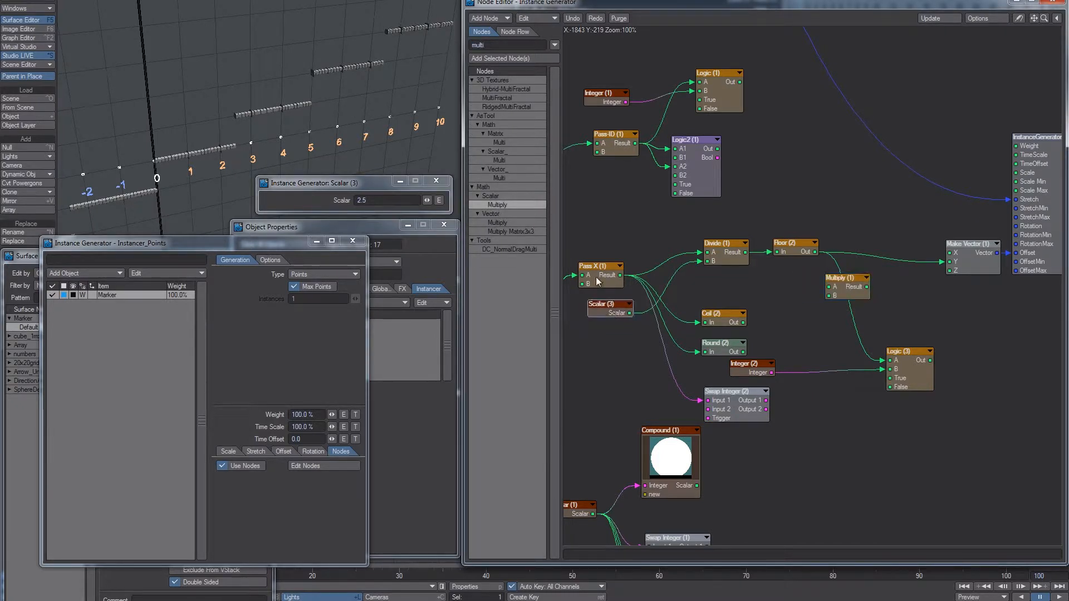
pyautogui.moveTo(621, 302); pyautogui.dragTo(829, 295)
pyautogui.moveTo(842, 278); pyautogui.dragTo(849, 270)
pyautogui.moveTo(792, 245); pyautogui.dragTo(957, 262)
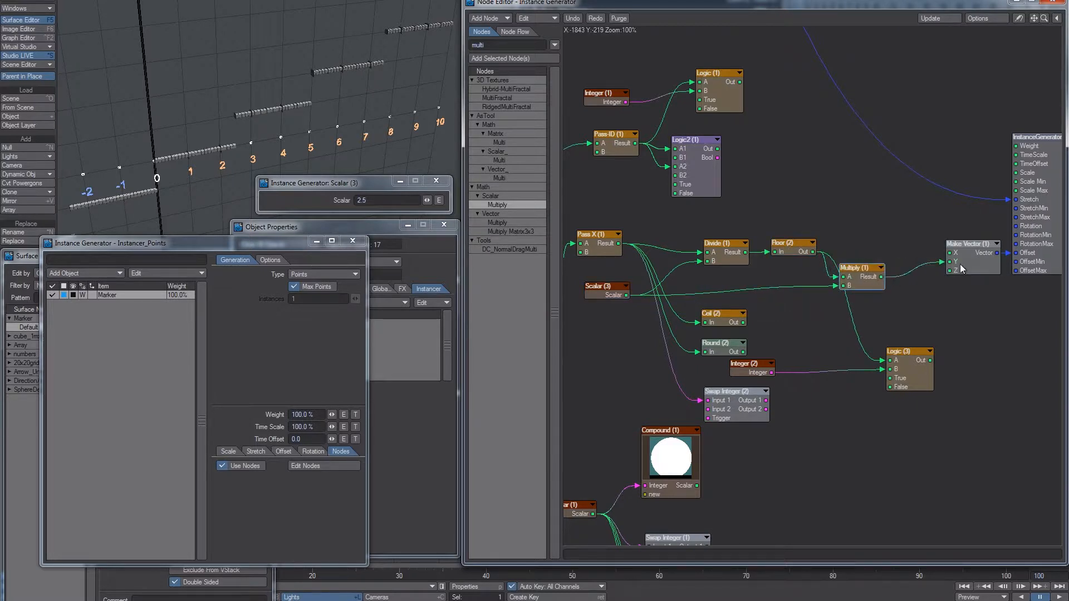
# Set Scalar (3) to 0.001 to shrink the intervals of the stepped instances.
pyautogui.moveTo(886, 276); pyautogui.dragTo(888, 277)
pyautogui.moveTo(334, 128)
pyautogui.keyDown('alt'); pyautogui.mouseDown()
pyautogui.moveTo(325, 119)
pyautogui.moveTo(334, 139)
pyautogui.mouseUp(); pyautogui.keyUp('alt')
pyautogui.scroll(-3, 325, 120)
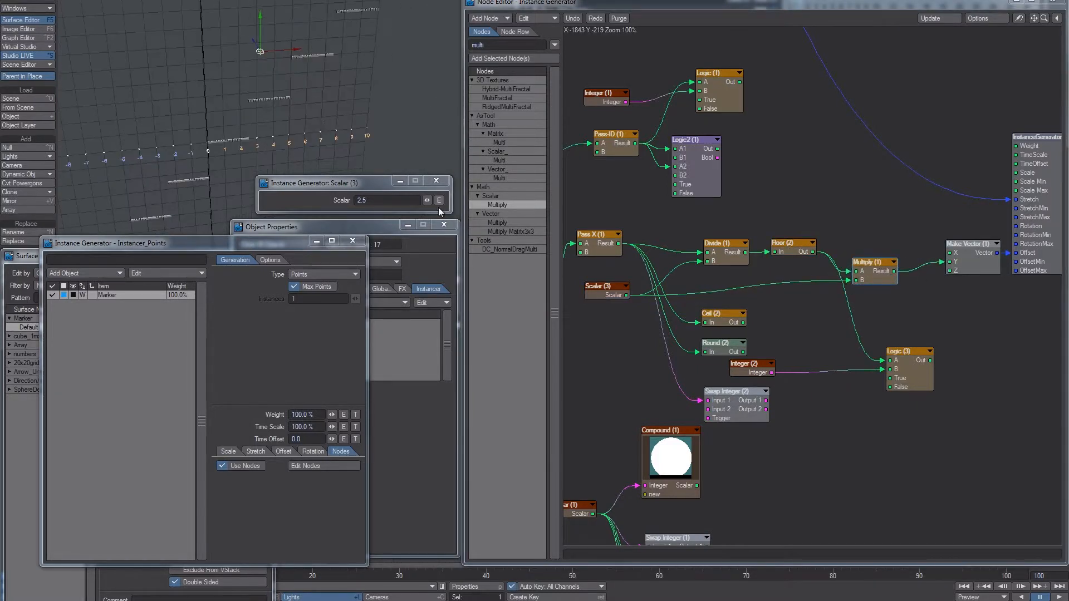
pyautogui.click(436, 181)
pyautogui.doubleClick(611, 295)
pyautogui.moveTo(427, 200); pyautogui.dragTo(387, 199)
pyautogui.click(386, 199)
pyautogui.write('.001')
pyautogui.press('Return')
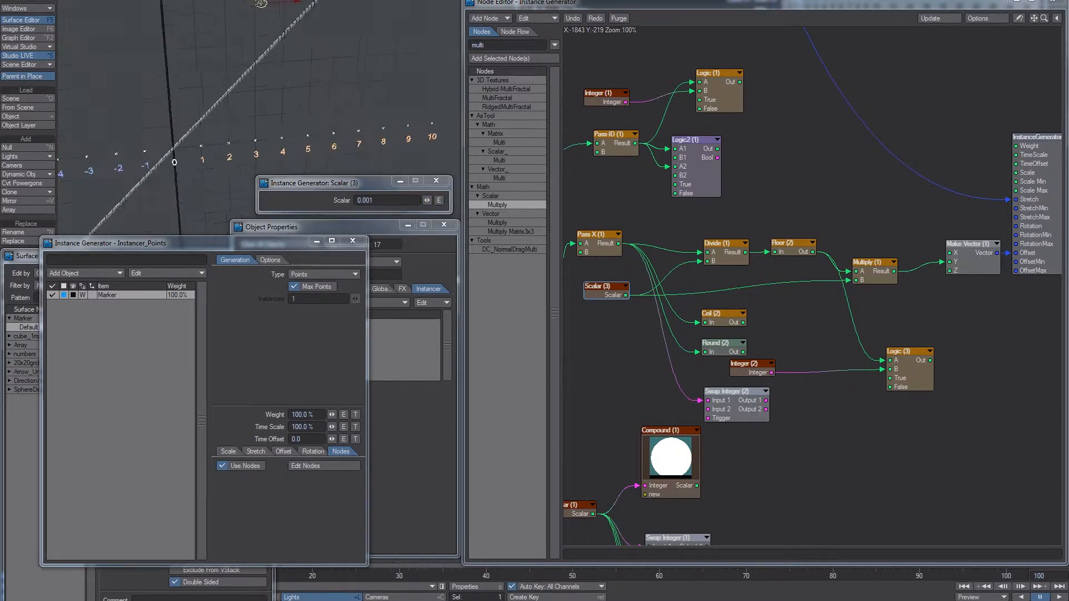
# Tidy the Divide-to-Make Vector chain, then set Scalar (3) to 0.1 and raise it to 0.411.
pyautogui.moveTo(631, 245); pyautogui.dragTo(965, 227)
pyautogui.moveTo(697, 225); pyautogui.dragTo(860, 268)
pyautogui.moveTo(865, 268); pyautogui.dragTo(958, 240)
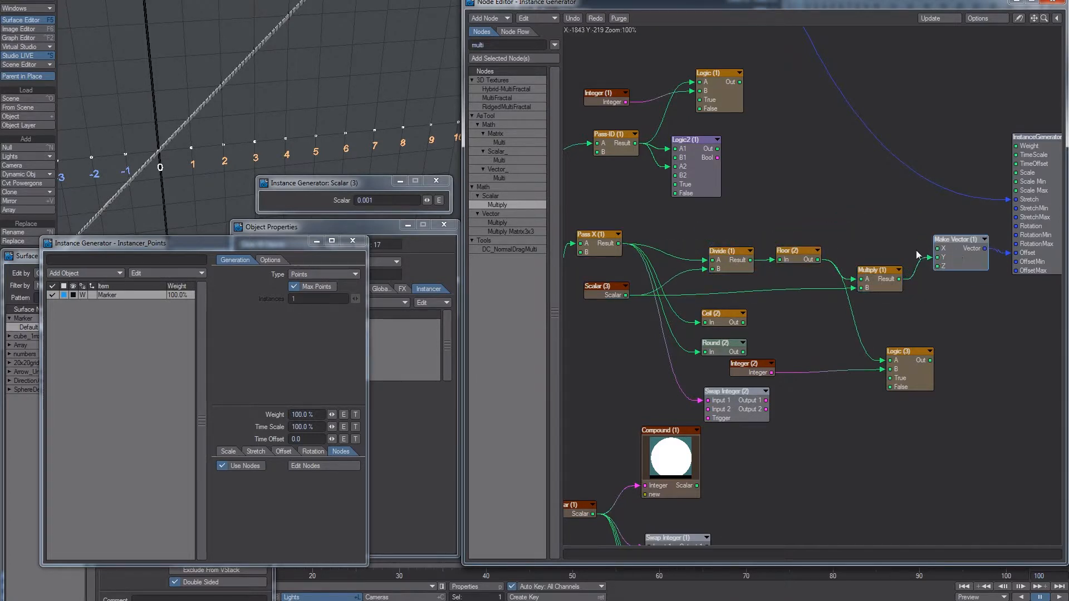
pyautogui.doubleClick(374, 201)
pyautogui.write('0.1')
pyautogui.press('Return')
pyautogui.moveTo(427, 201); pyautogui.dragTo(591, 196)
# Bring the Turbulence node near the chain and connect its Color output to Make Vector (1)'s Y input.
pyautogui.moveTo(750, 137); pyautogui.dragTo(852, 1, button='middle')
pyautogui.moveTo(674, 488); pyautogui.dragTo(667, 158)
pyautogui.moveTo(693, 234); pyautogui.dragTo(650, 416, button='middle')
pyautogui.moveTo(616, 386); pyautogui.dragTo(617, 367)
pyautogui.moveTo(617, 367); pyautogui.dragTo(739, 367, button='middle')
pyautogui.moveTo(739, 367); pyautogui.dragTo(671, 374)
pyautogui.moveTo(670, 375); pyautogui.dragTo(557, 408, button='middle')
pyautogui.moveTo(627, 388); pyautogui.dragTo(636, 385, button='middle')
pyautogui.moveTo(585, 378); pyautogui.dragTo(1018, 249)
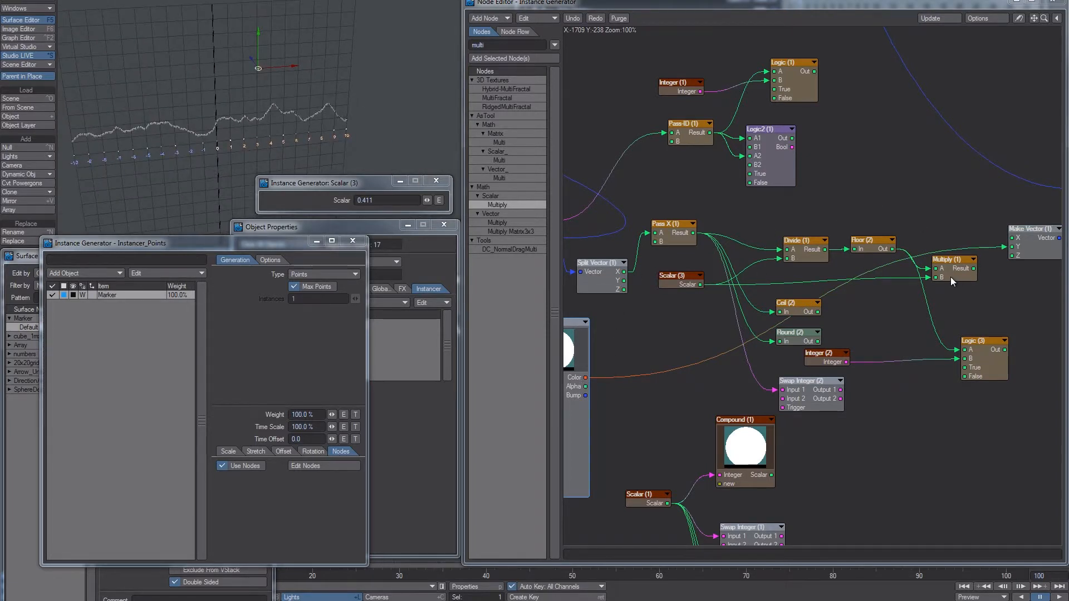
# Feed Turbulence's Color into Divide (1), route Multiply (1)'s result back to Make Vector (1)'s Y, and reduce Scalar (3) to 0.271.
pyautogui.moveTo(952, 277); pyautogui.dragTo(949, 273)
pyautogui.moveTo(865, 246); pyautogui.dragTo(876, 248)
pyautogui.moveTo(585, 377); pyautogui.dragTo(1020, 250)
pyautogui.scroll(4, 341, 115)
pyautogui.click(670, 284)
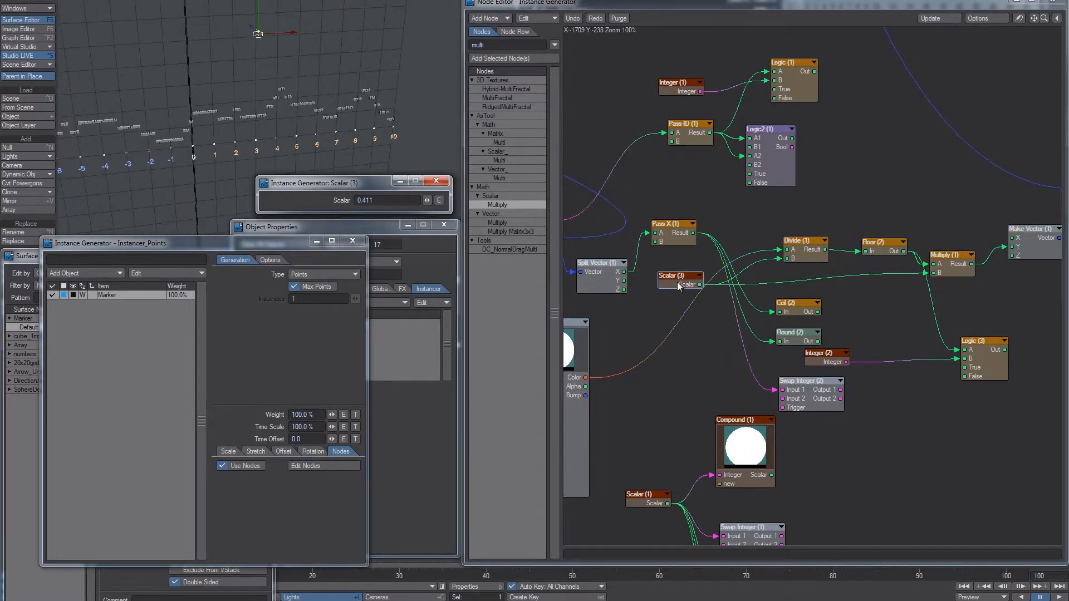
pyautogui.moveTo(427, 200)
pyautogui.mouseDown()
pyautogui.moveTo(410, 200)
pyautogui.moveTo(438, 200)
pyautogui.moveTo(410, 201)
pyautogui.moveTo(422, 200)
pyautogui.mouseUp()
# Move the Order of Magnitude (1) node into the empty area below Round (1).
pyautogui.moveTo(730, 540); pyautogui.dragTo(760, 321, button='middle')
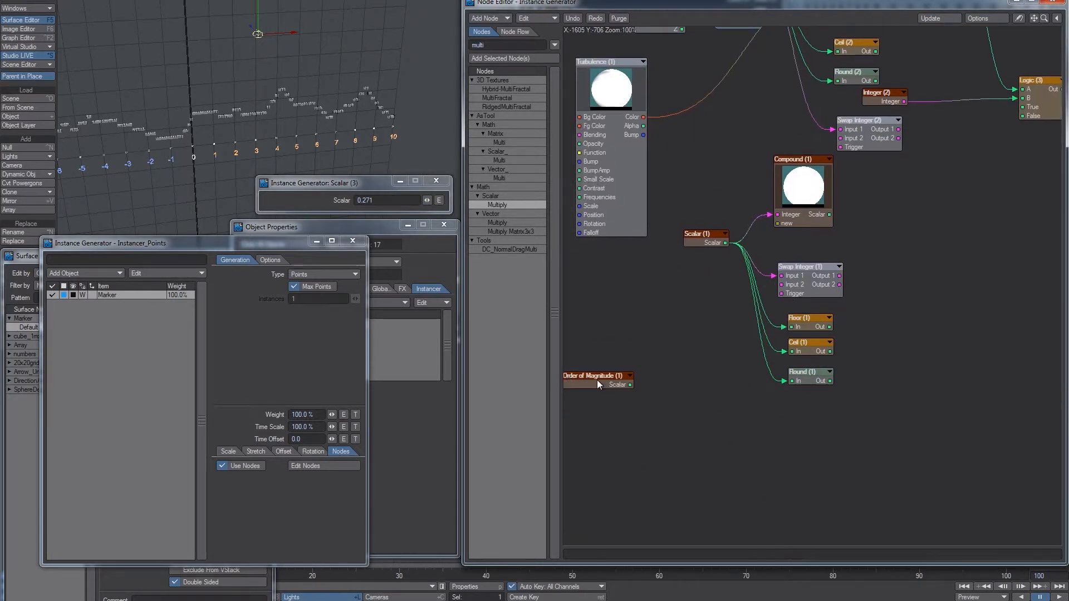
pyautogui.moveTo(598, 434); pyautogui.dragTo(664, 438)
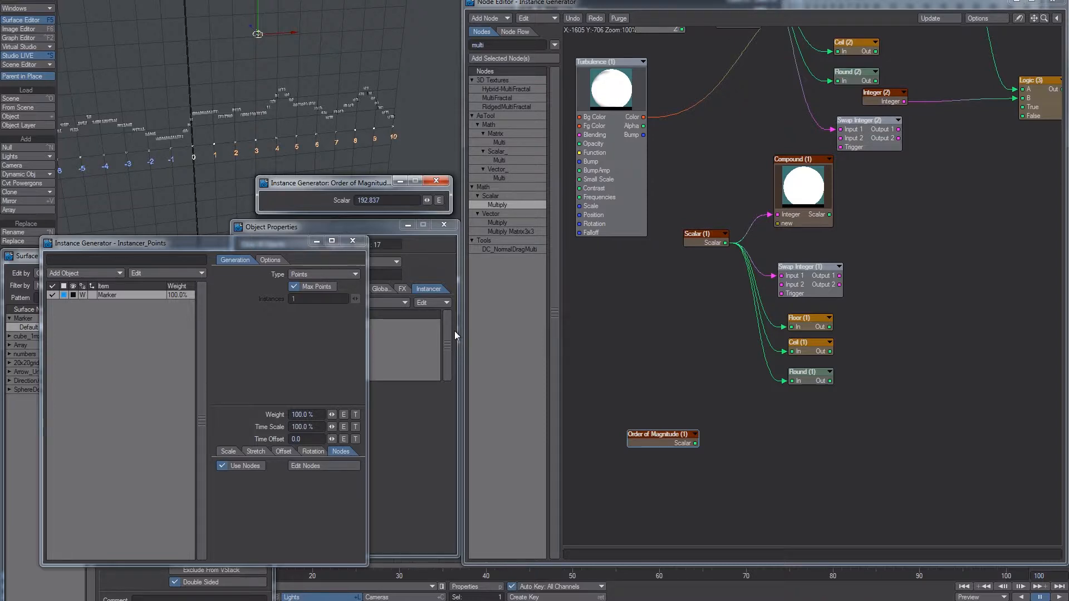
pyautogui.click(759, 449)
pyautogui.moveTo(685, 434); pyautogui.dragTo(789, 440)
pyautogui.moveTo(789, 437); pyautogui.dragTo(727, 438, button='middle')
pyautogui.moveTo(728, 438); pyautogui.dragTo(665, 442)
pyautogui.moveTo(801, 196); pyautogui.dragTo(761, 410, button='middle')
# Duplicate Divide (1), Floor (2) and Multiply (1) beside Order of Magnitude (1), and connect its scalar to Divide (2)'s A input.
pyautogui.moveTo(912, 171); pyautogui.dragTo(746, 234)
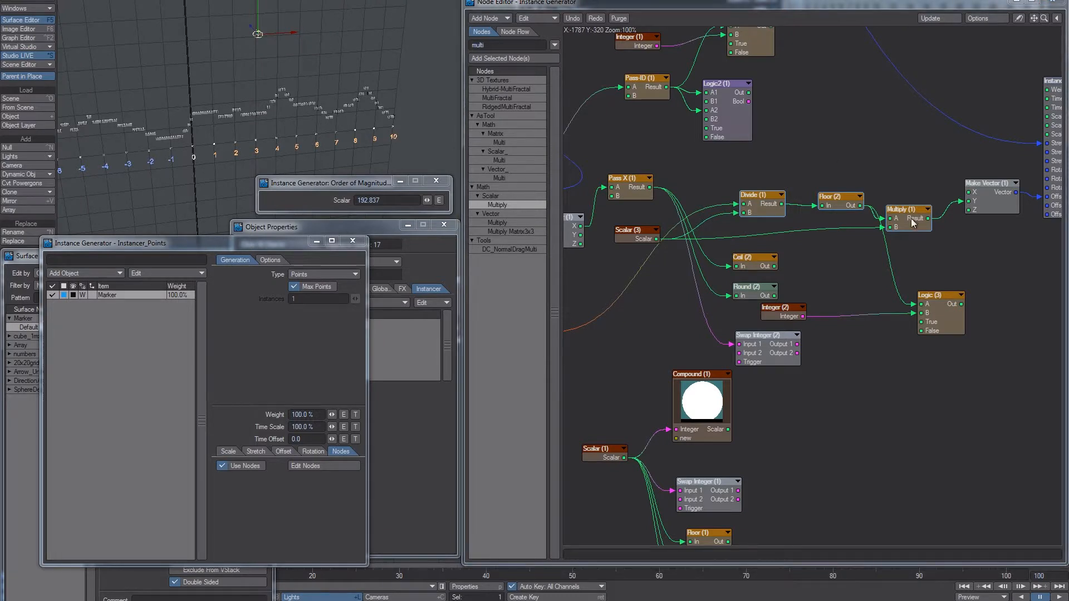
pyautogui.moveTo(734, 165); pyautogui.dragTo(923, 238)
pyautogui.hotkey('ctrl', 'c')
pyautogui.hotkey('ctrl', 'v')
pyautogui.moveTo(761, 331); pyautogui.dragTo(793, 109, button='middle')
pyautogui.moveTo(764, 51); pyautogui.dragTo(728, 452)
pyautogui.moveTo(683, 458); pyautogui.dragTo(707, 421, button='middle')
pyautogui.click(869, 429)
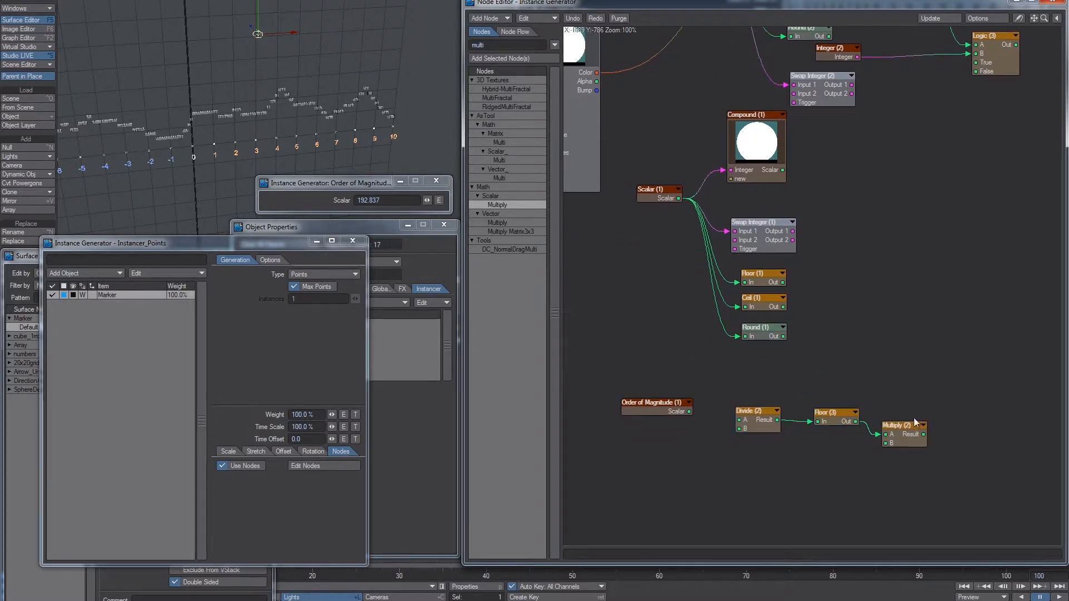
pyautogui.moveTo(914, 421); pyautogui.dragTo(920, 414)
pyautogui.moveTo(689, 412); pyautogui.dragTo(739, 420)
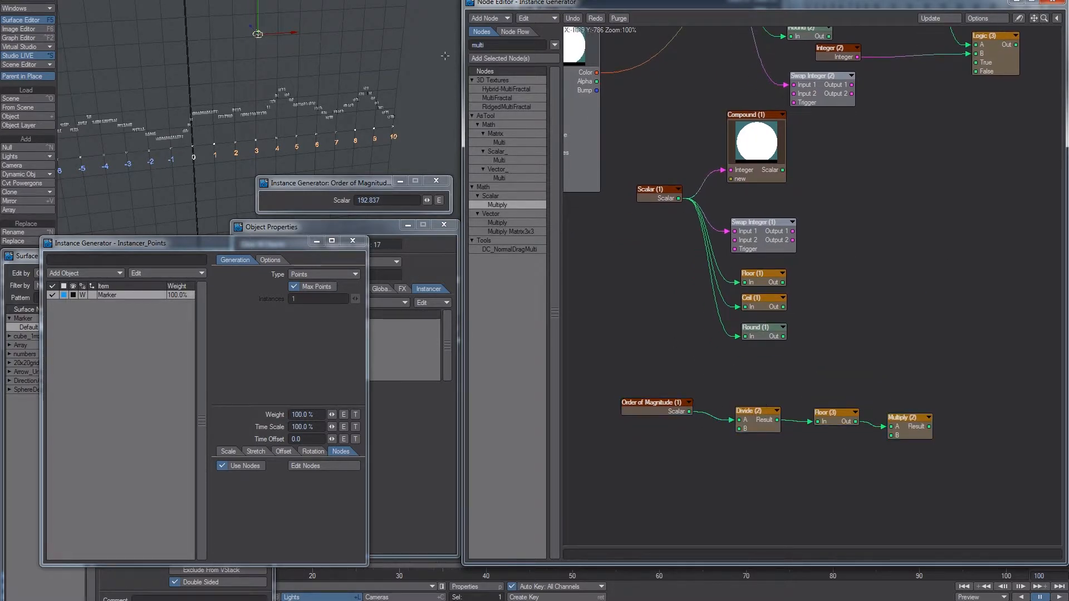
# Add a Pow node below Order of Magnitude (1) and set its In value to 10.
pyautogui.write('pow')
pyautogui.moveTo(508, 107); pyautogui.dragTo(699, 501)
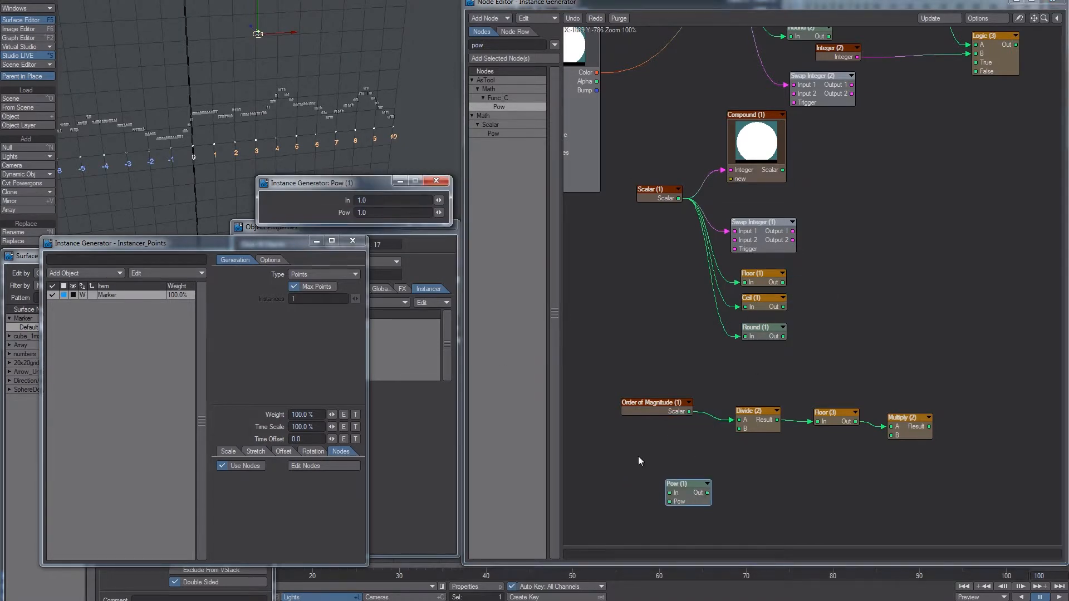
pyautogui.write('10')
pyautogui.press('Return')
# Duplicate Integer (2), place the copy beside Pow (1), and set it to 0.
pyautogui.moveTo(922, 141); pyautogui.dragTo(918, 369, button='middle')
pyautogui.click(830, 279)
pyautogui.hotkey('ctrl', 'c')
pyautogui.moveTo(749, 543); pyautogui.dragTo(759, 261, button='middle')
pyautogui.hotkey('ctrl', 'v')
pyautogui.moveTo(824, 289); pyautogui.dragTo(623, 457)
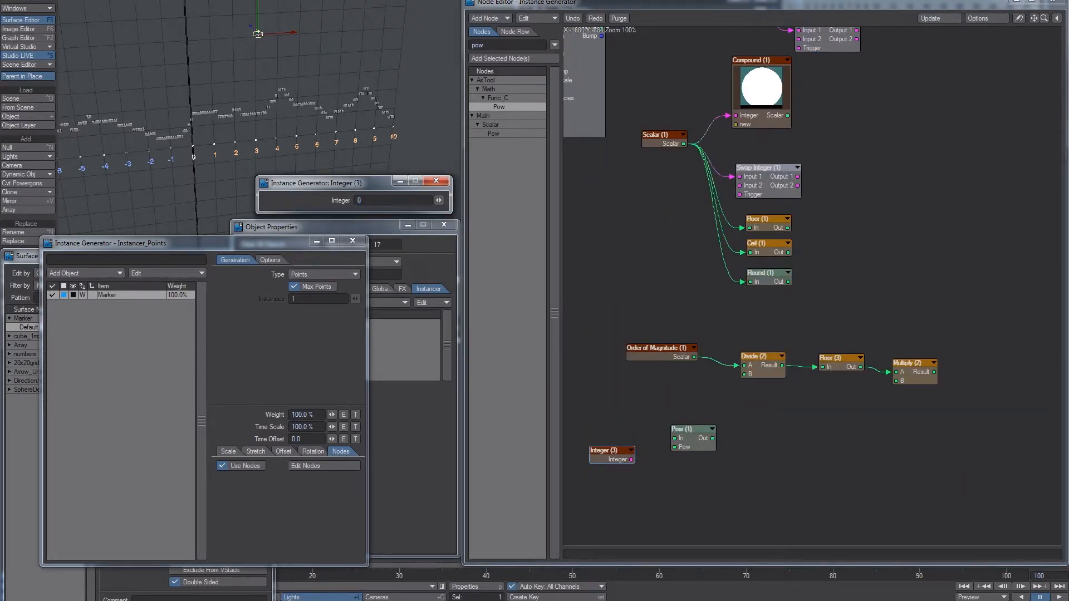
# Connect Integer (3) to Pow (1)'s Pow input, and Pow (1)'s output to the B inputs of Divide (2) and Multiply (2).
pyautogui.moveTo(630, 459); pyautogui.dragTo(744, 374)
pyautogui.moveTo(713, 419); pyautogui.dragTo(915, 376)
pyautogui.moveTo(623, 453); pyautogui.dragTo(628, 443)
pyautogui.click(436, 180)
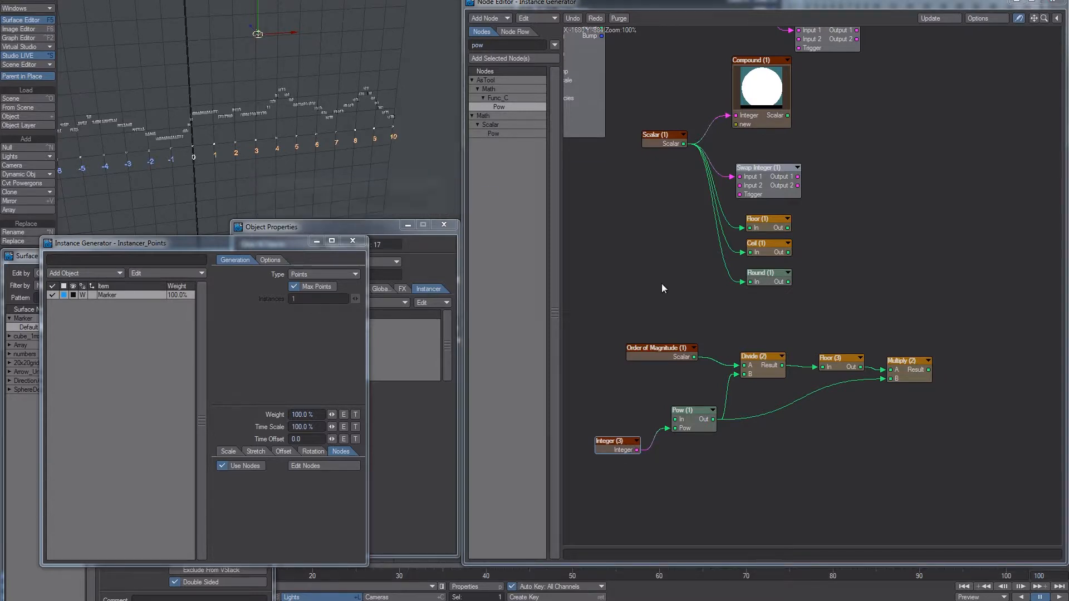
# Compare Multiply (2)'s result with the Order of Magnitude input while setting Integer (3) to 1, 2 and 3.
pyautogui.moveTo(779, 361); pyautogui.dragTo(757, 344, button='middle')
pyautogui.moveTo(905, 354)
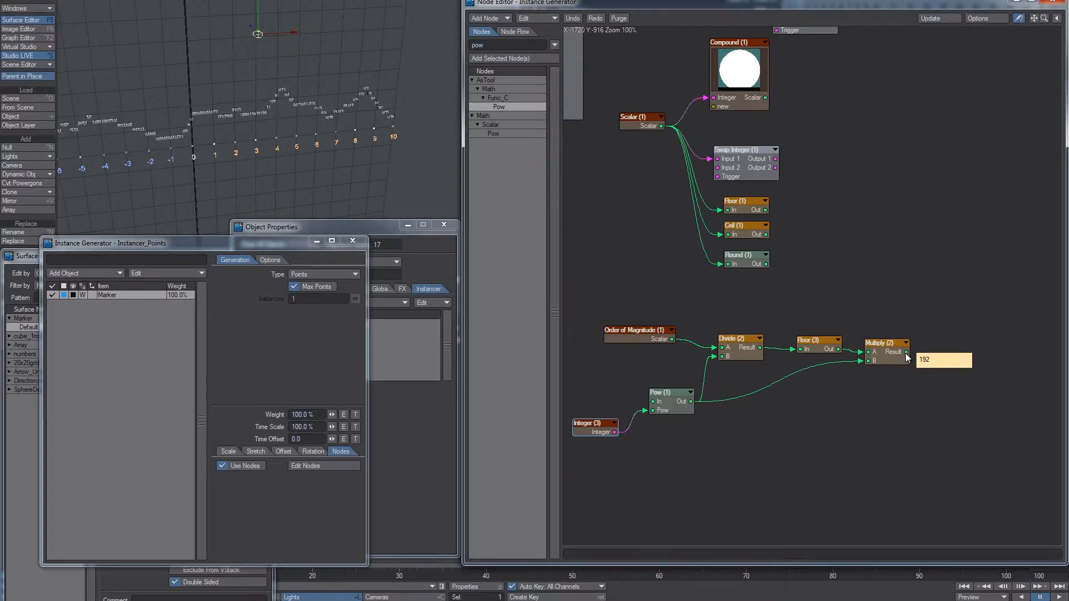
pyautogui.moveTo(673, 344)
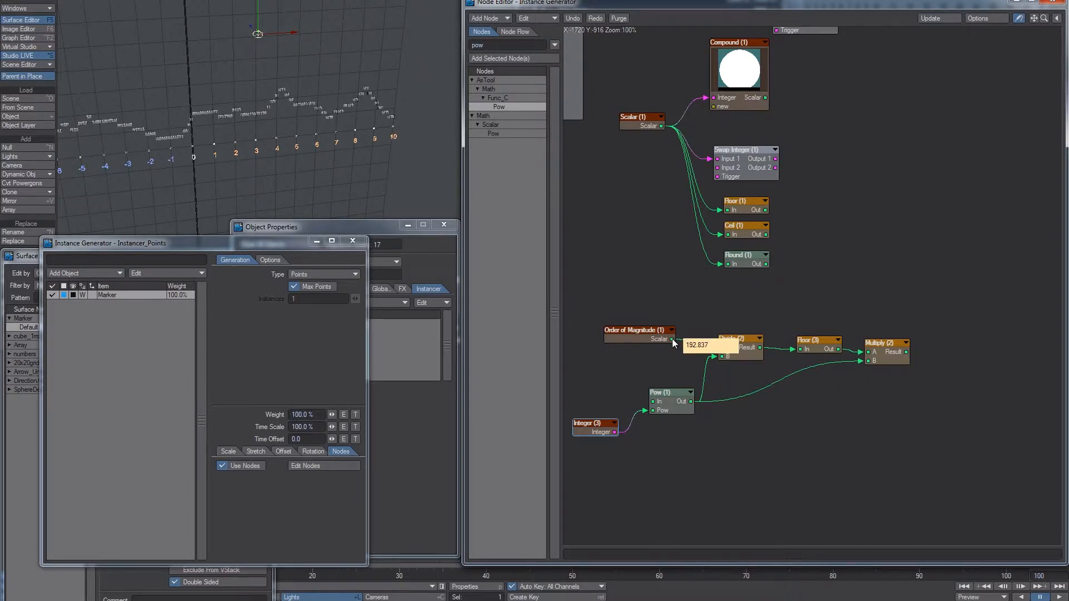
pyautogui.doubleClick(600, 426)
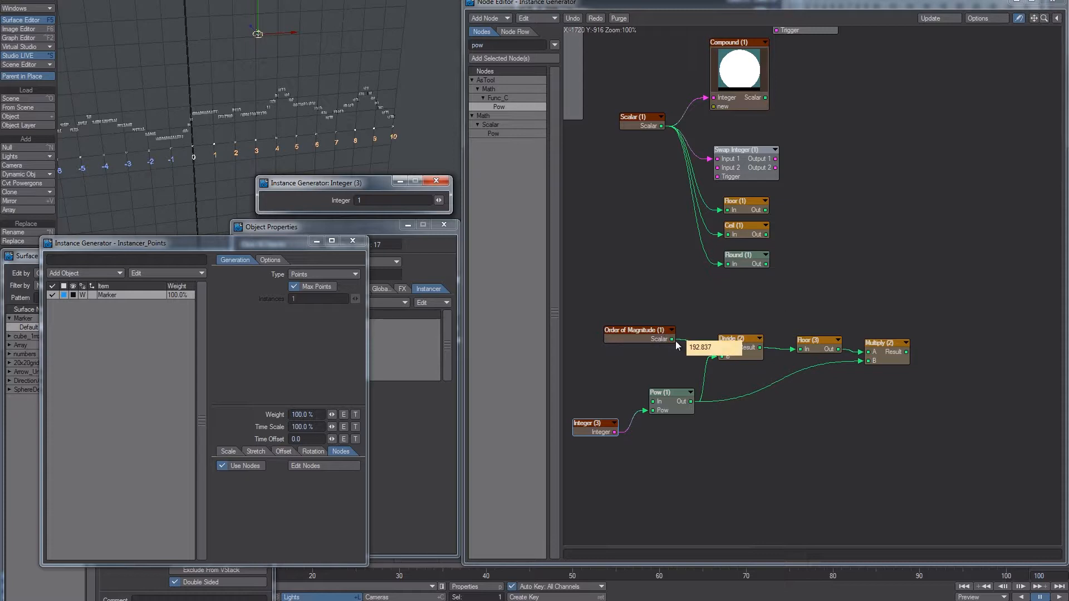
pyautogui.click(360, 200)
pyautogui.write('2')
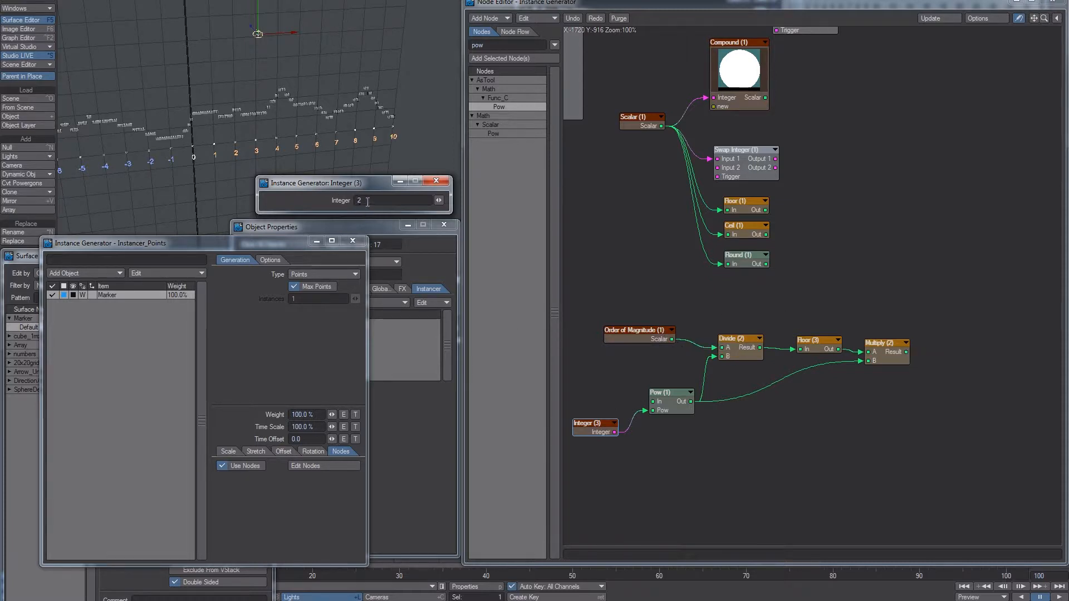
pyautogui.moveTo(669, 342)
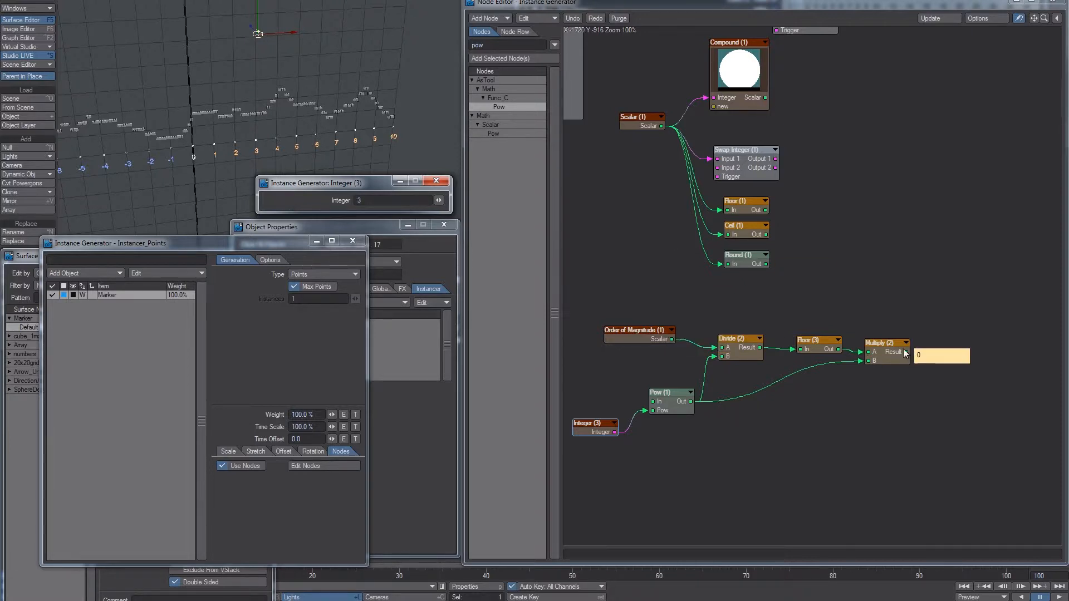
# Set Integer (3) to -2 and then -1, checking Multiply (2)'s result for each exponent.
pyautogui.moveTo(374, 201); pyautogui.dragTo(316, 203)
pyautogui.write('-2')
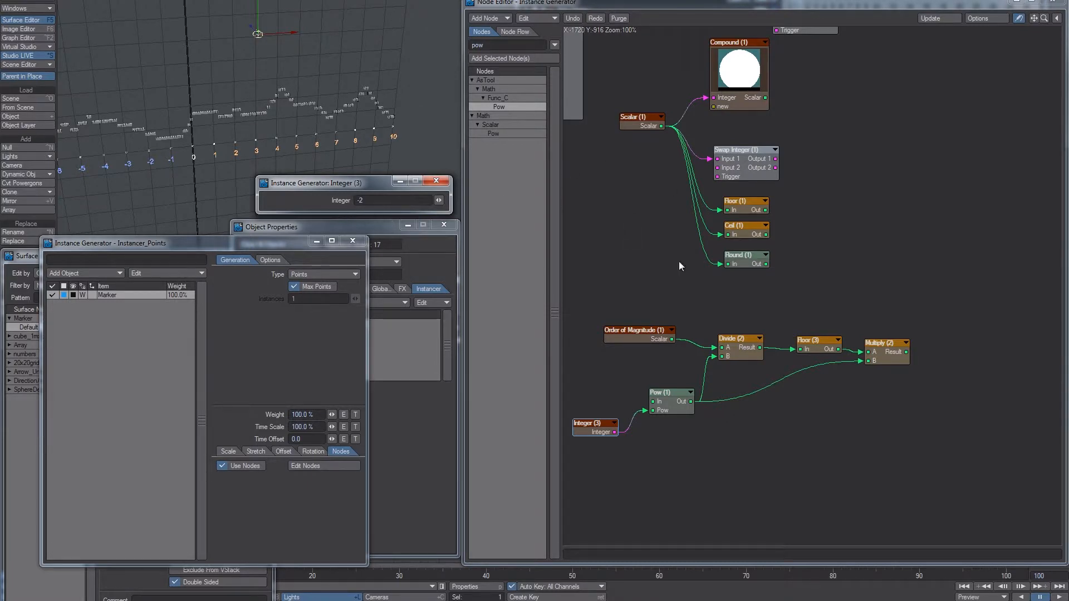
pyautogui.moveTo(908, 359)
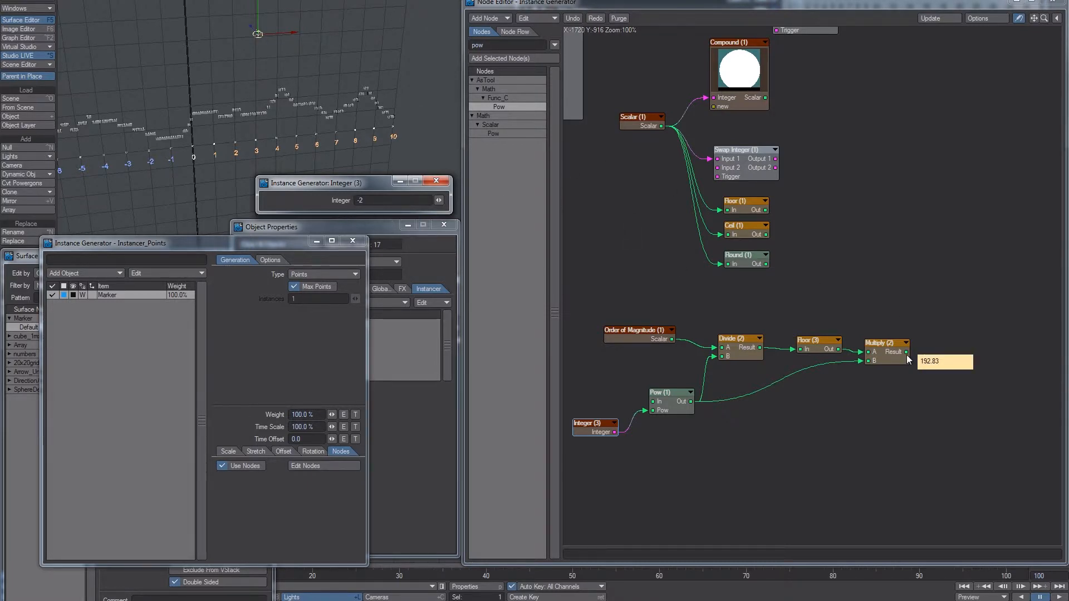
pyautogui.moveTo(675, 341)
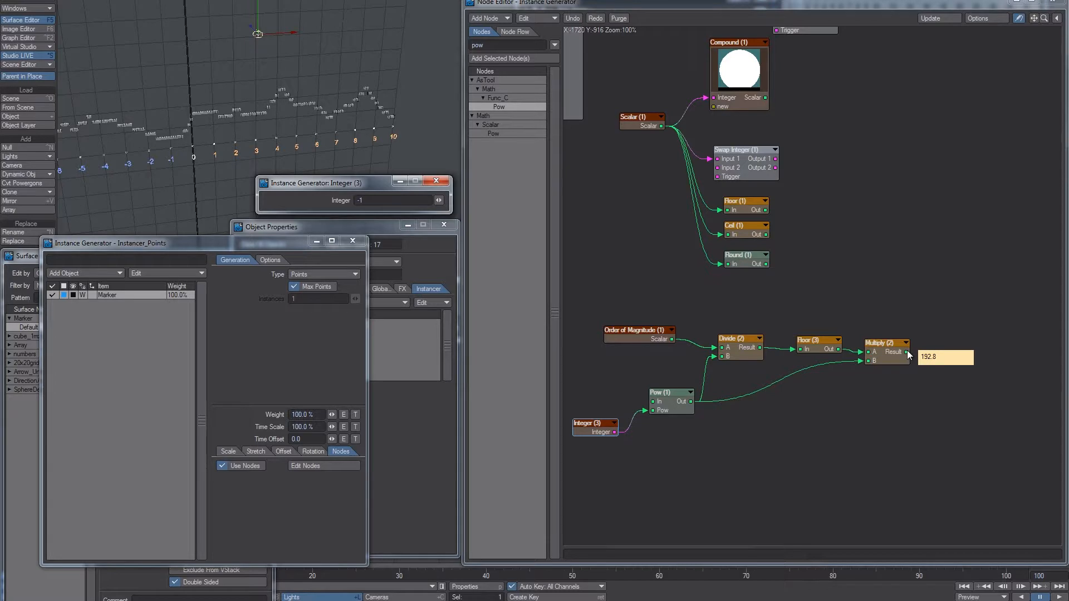
# Align Integer (3) and Pow (1) more closely beneath the Order of Magnitude chain.
pyautogui.moveTo(604, 430); pyautogui.dragTo(608, 405)
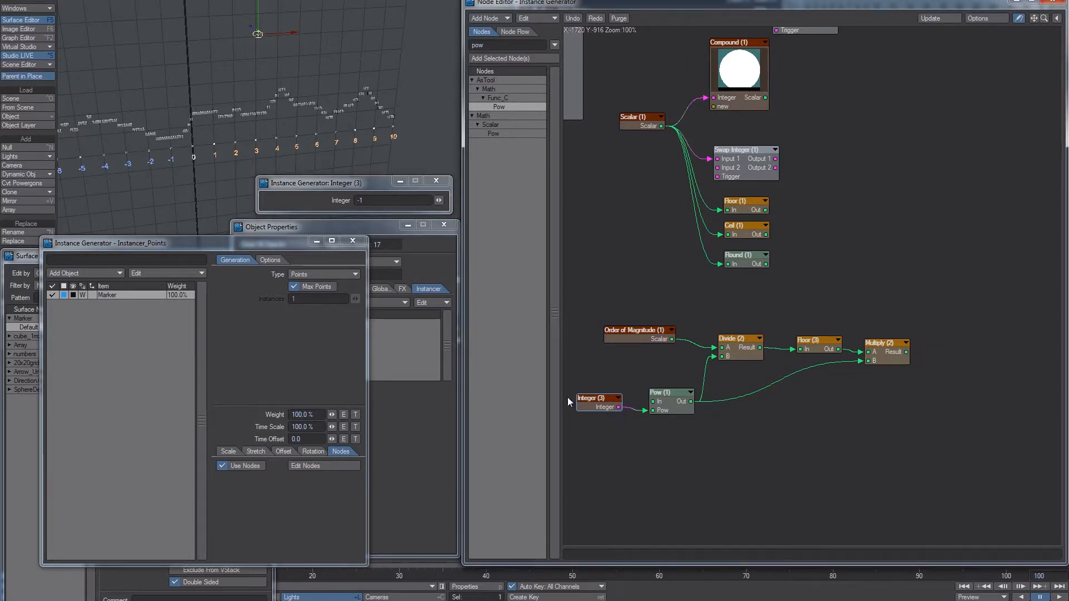
pyautogui.moveTo(658, 380)
pyautogui.mouseDown(button='middle')
pyautogui.moveTo(663, 359)
pyautogui.moveTo(663, 374)
pyautogui.mouseUp(button='middle')
pyautogui.moveTo(682, 368); pyautogui.dragTo(581, 407)
pyautogui.moveTo(694, 397); pyautogui.dragTo(703, 394)
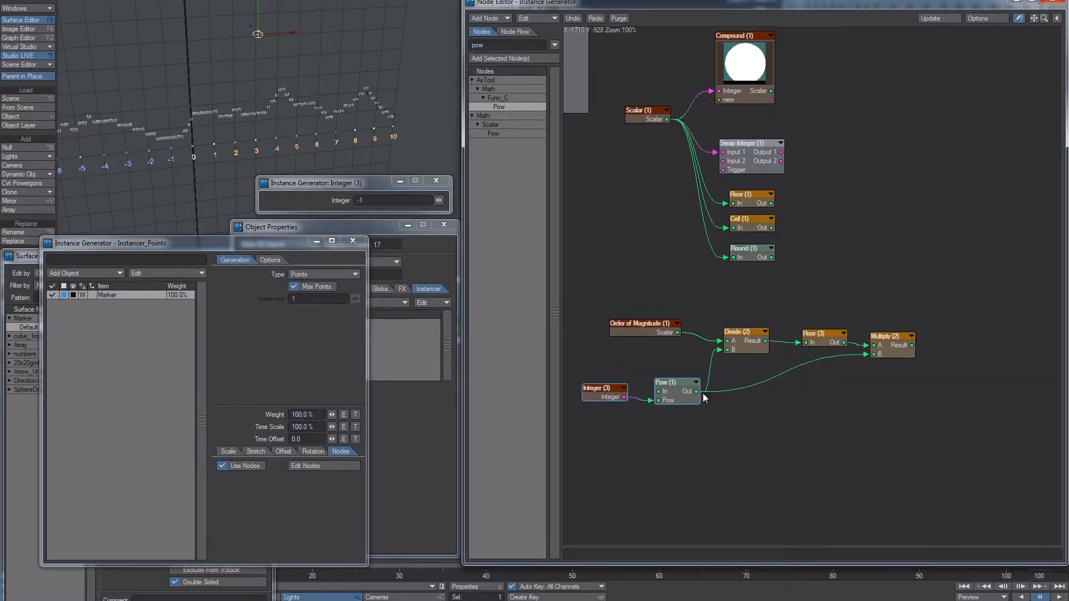
# Disconnect Multiply (1) from Make Vector (1)'s Y input to flatten the row of instances.
pyautogui.moveTo(949, 385); pyautogui.dragTo(902, 399, button='middle')
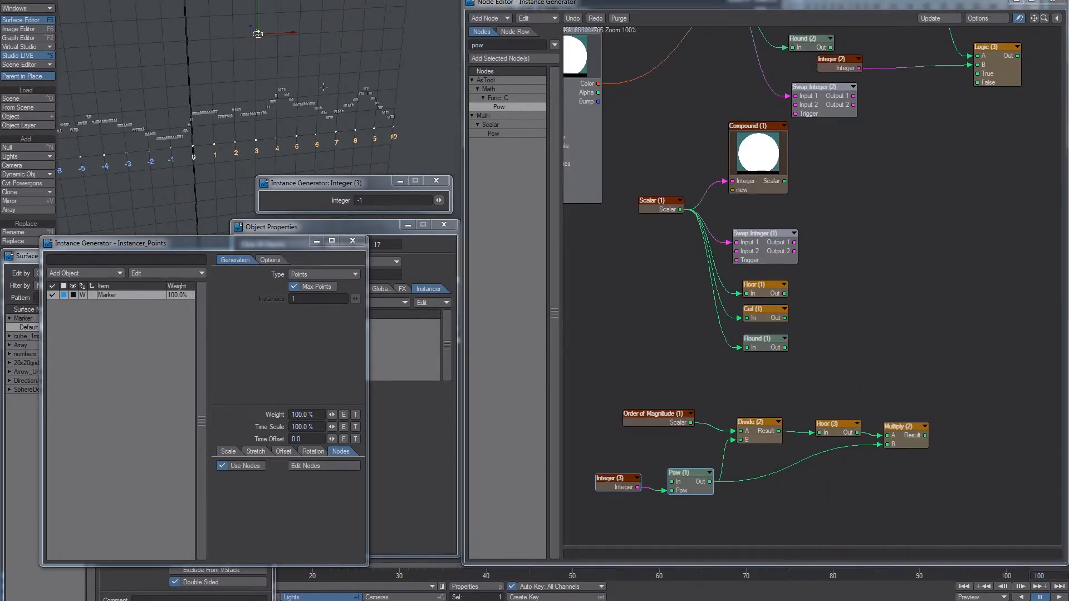
pyautogui.keyDown('alt'); pyautogui.moveTo(372, 154); pyautogui.dragTo(380, 161); pyautogui.keyUp('alt')
pyautogui.moveTo(937, 116); pyautogui.dragTo(790, 364, button='middle')
pyautogui.moveTo(870, 203); pyautogui.dragTo(877, 245)
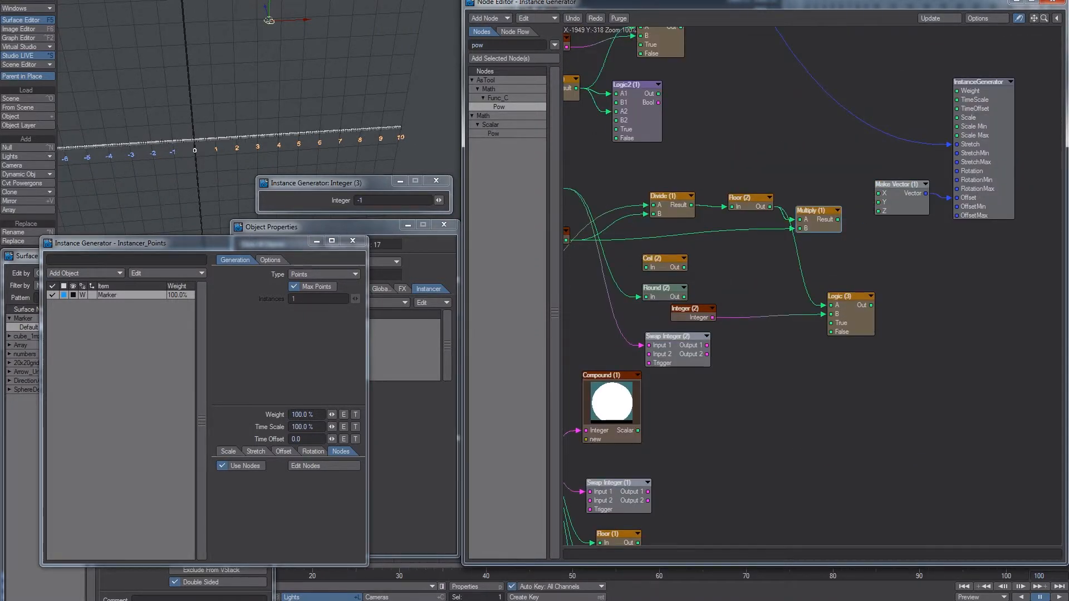
# Select SphereDecimatedNormals in the scene list and switch the upper viewport to a rendered preview.
pyautogui.click(746, 1)
pyautogui.click(597, 102)
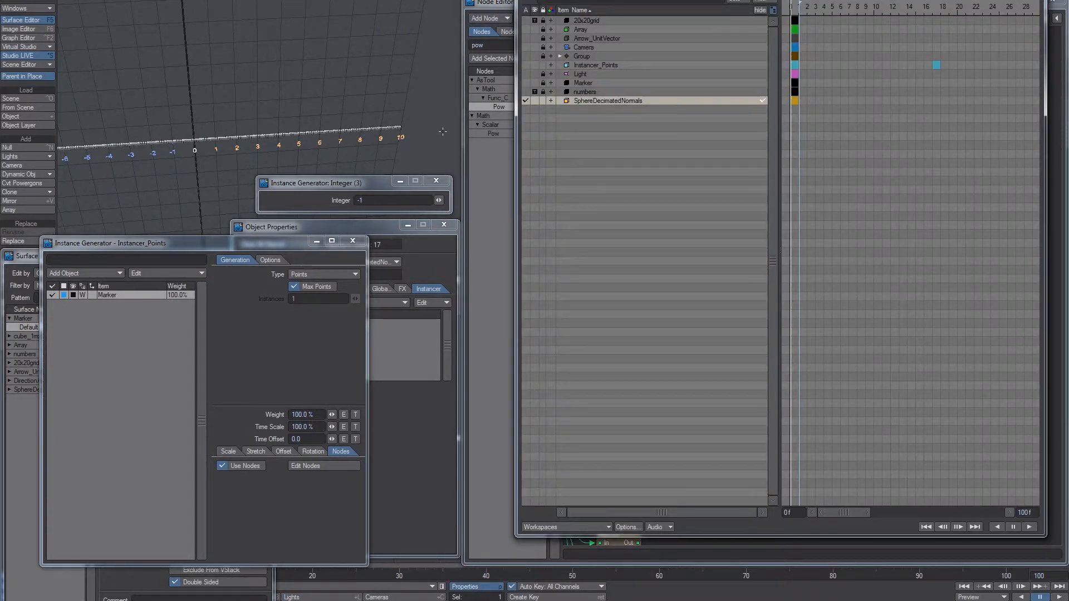
pyautogui.click(162, 1)
pyautogui.click(133, 41)
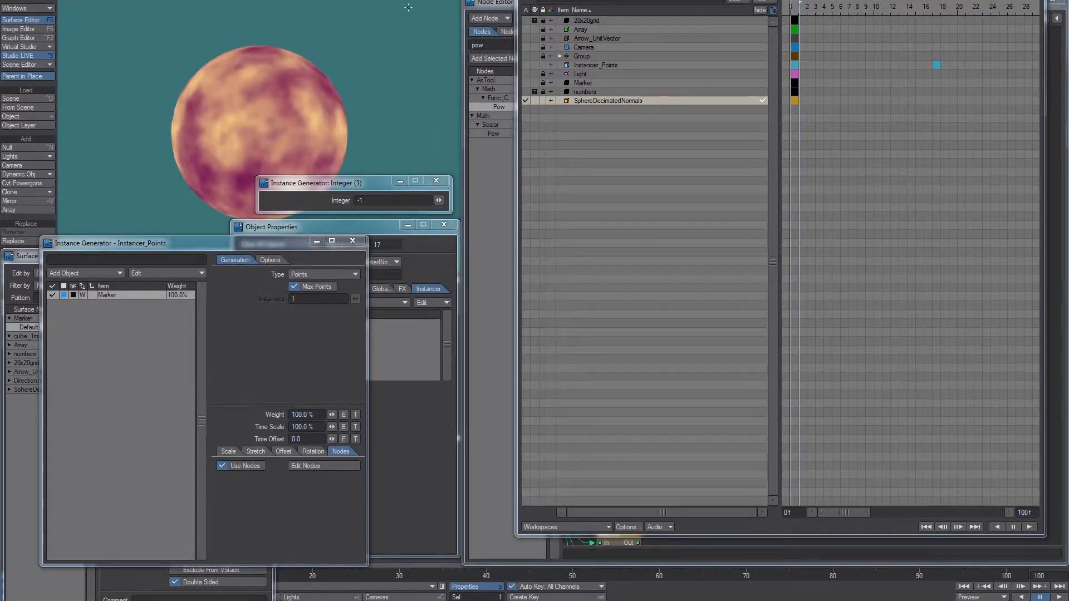
# Close the instancer and object property windows, open the sphere's Default surface nodes, and close the Surface Editor.
pyautogui.click(436, 180)
pyautogui.click(243, 109)
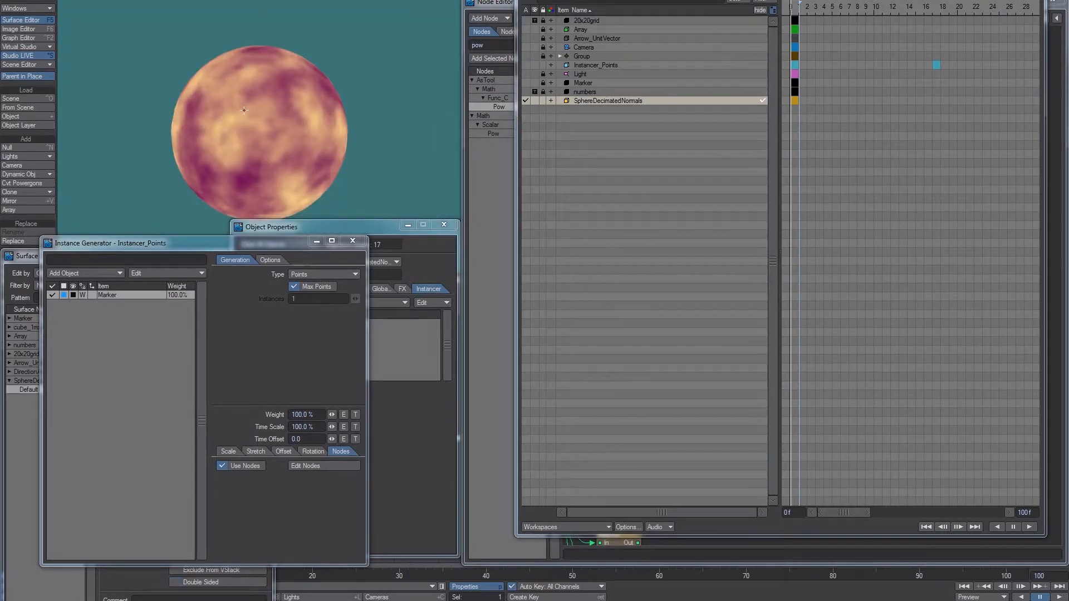
pyautogui.click(353, 241)
pyautogui.click(444, 224)
pyautogui.click(206, 375)
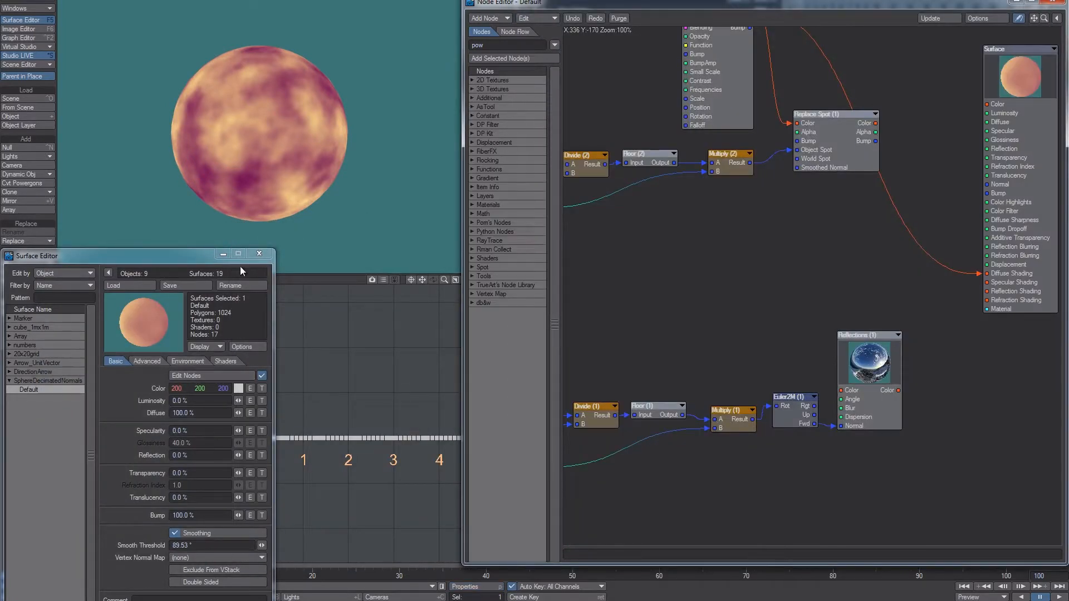
pyautogui.click(259, 255)
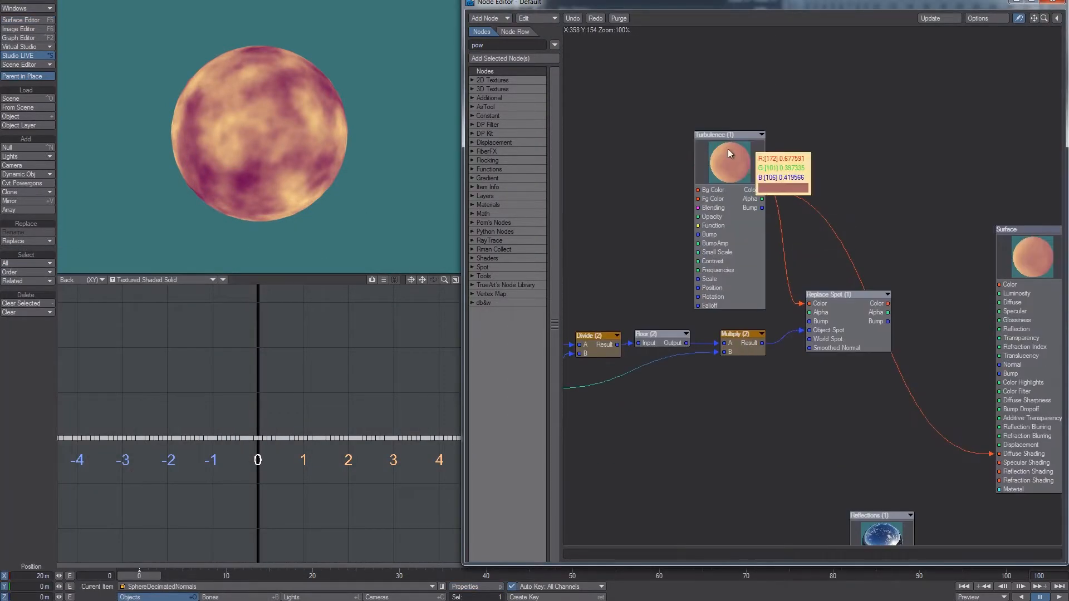
# Examine the sphere's surface network from the Turbulence and Replace Spot nodes back to Spot Info (1).
pyautogui.moveTo(750, 243); pyautogui.dragTo(738, 232)
pyautogui.moveTo(773, 272); pyautogui.dragTo(768, 191, button='middle')
pyautogui.moveTo(759, 197); pyautogui.dragTo(758, 217)
pyautogui.moveTo(759, 223); pyautogui.dragTo(857, 227, button='middle')
pyautogui.moveTo(958, 248); pyautogui.dragTo(940, 259)
pyautogui.moveTo(750, 268); pyautogui.dragTo(790, 269, button='middle')
pyautogui.moveTo(592, 281); pyautogui.dragTo(621, 272)
pyautogui.moveTo(632, 197); pyautogui.dragTo(615, 189, button='middle')
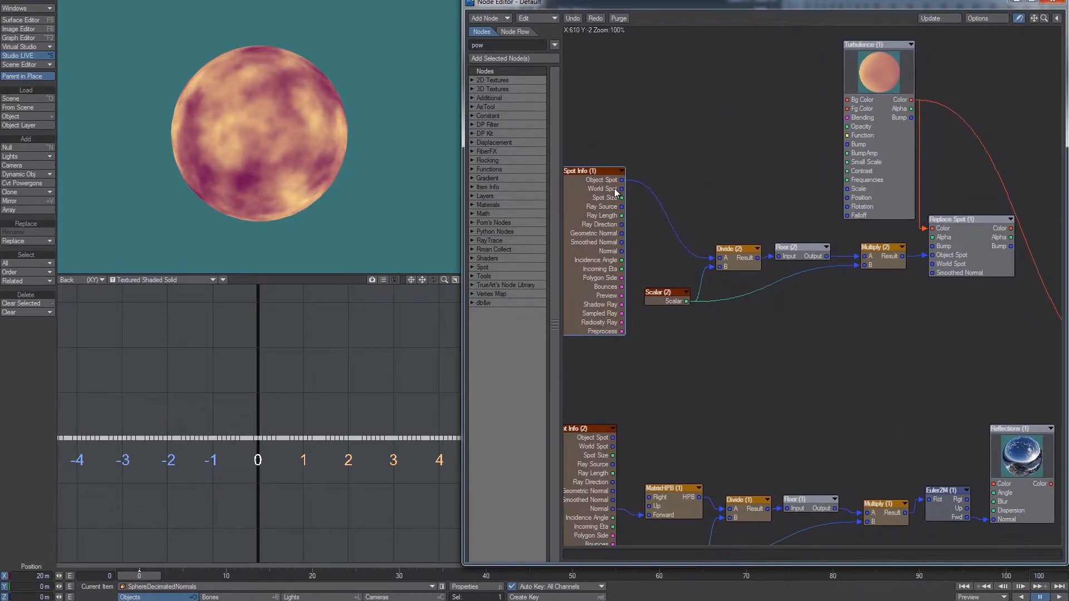
# Examine the Scalar (2), Divide (2), Floor (2) and Multiply (2) chain between Spot Info (1) and Replace Spot (1).
pyautogui.moveTo(878, 261); pyautogui.dragTo(870, 264)
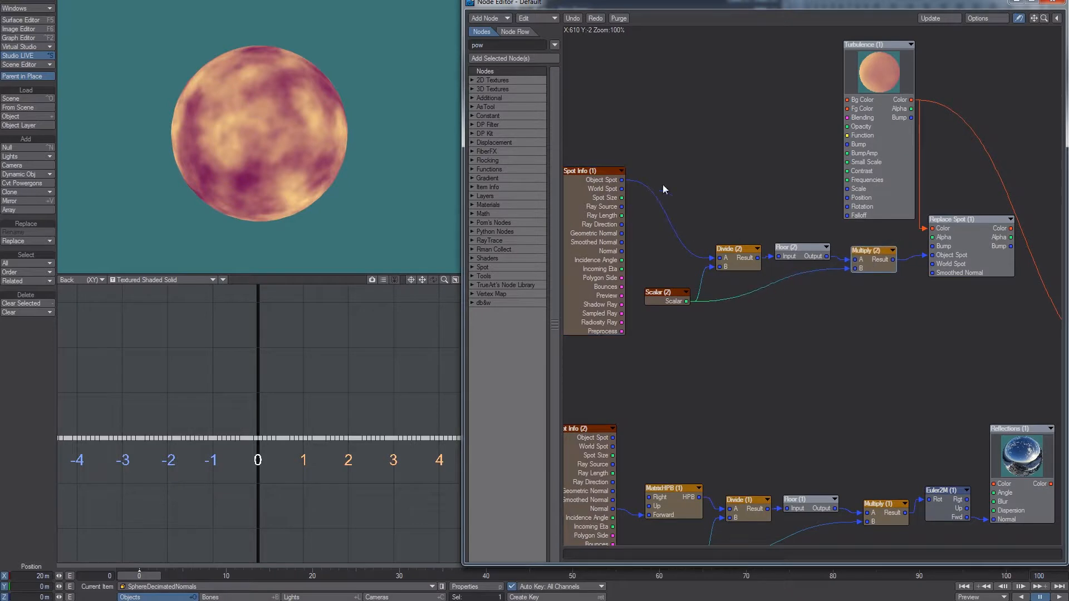
pyautogui.moveTo(732, 259); pyautogui.dragTo(743, 260)
pyautogui.moveTo(818, 246); pyautogui.dragTo(875, 266)
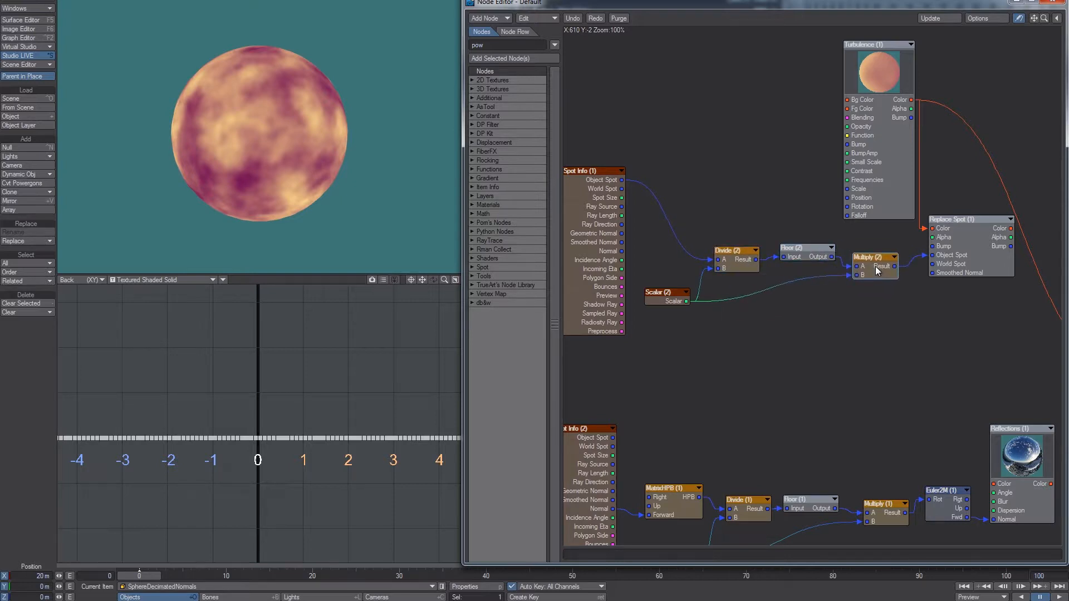
pyautogui.click(666, 299)
pyautogui.moveTo(896, 267)
pyautogui.keyDown('alt'); pyautogui.moveTo(959, 282); pyautogui.dragTo(899, 280); pyautogui.keyUp('alt')
pyautogui.keyDown('alt'); pyautogui.moveTo(915, 218); pyautogui.dragTo(1041, 348); pyautogui.keyUp('alt')
pyautogui.moveTo(908, 204)
pyautogui.moveTo(891, 248)
pyautogui.mouseDown()
pyautogui.moveTo(915, 253)
pyautogui.moveTo(882, 240)
pyautogui.mouseUp()
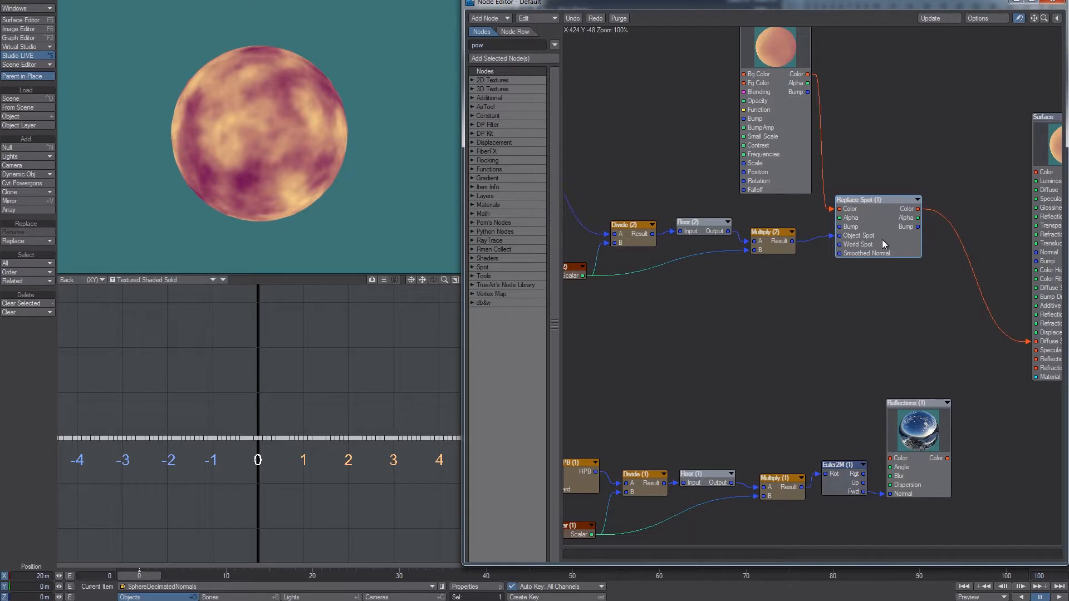
pyautogui.keyDown('alt'); pyautogui.moveTo(738, 293); pyautogui.dragTo(827, 282); pyautogui.keyUp('alt')
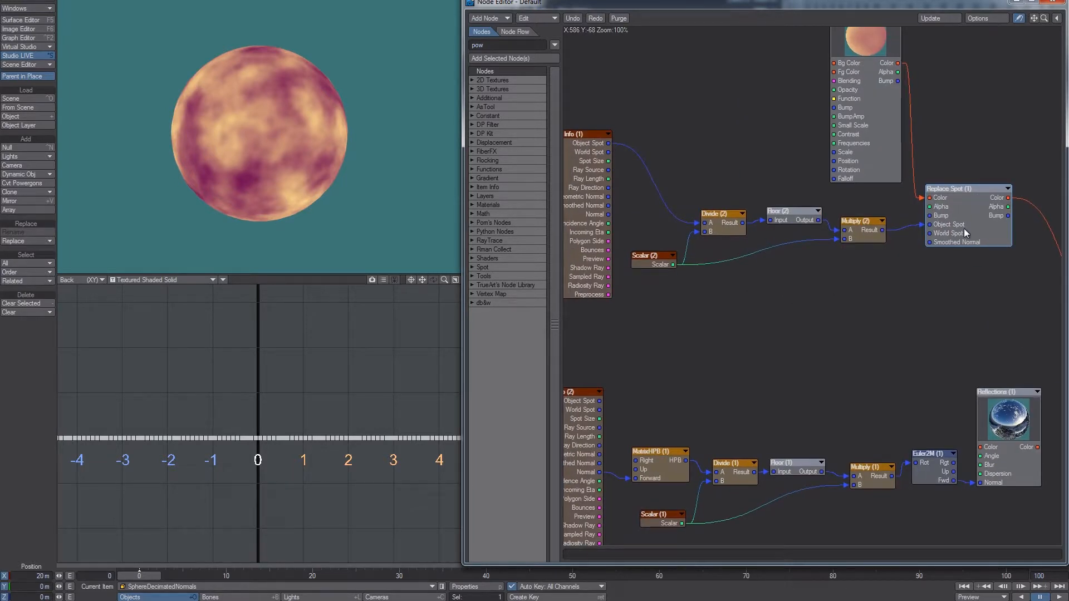
# Set Scalar (2) to 0.01 and 0.1, raise it to about 0.19, and close its window.
pyautogui.click(636, 267)
pyautogui.doubleClick(651, 261)
pyautogui.moveTo(373, 181); pyautogui.dragTo(392, 238)
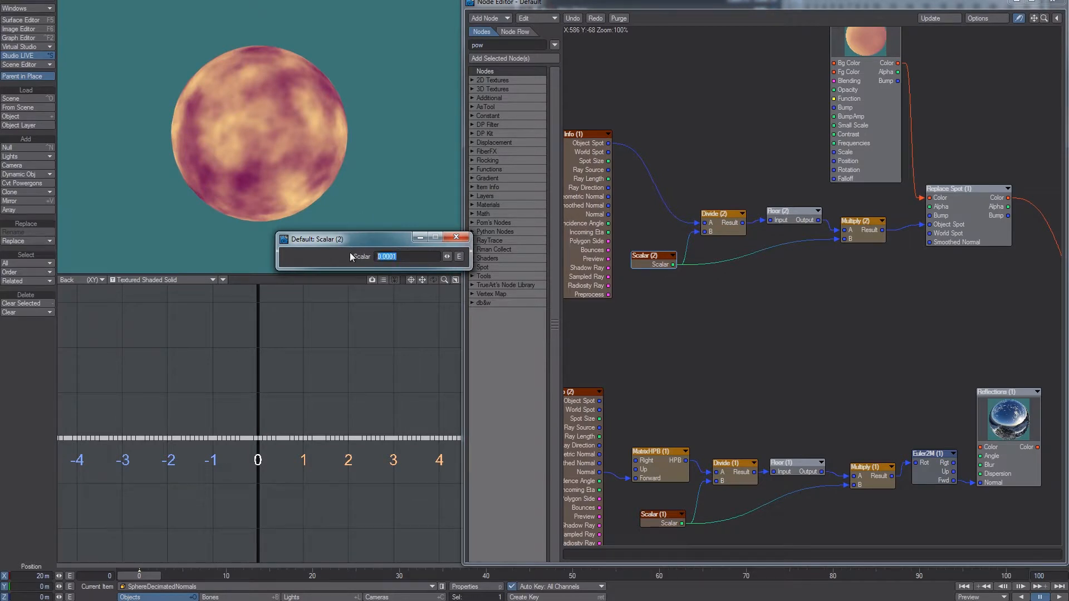
pyautogui.keyDown('alt'); pyautogui.moveTo(825, 118); pyautogui.dragTo(738, 122); pyautogui.keyUp('alt')
pyautogui.moveTo(813, 67); pyautogui.dragTo(1049, 336)
pyautogui.moveTo(869, 193); pyautogui.dragTo(1041, 335)
pyautogui.moveTo(873, 239); pyautogui.dragTo(887, 235)
pyautogui.keyDown('alt'); pyautogui.moveTo(634, 287); pyautogui.dragTo(689, 275); pyautogui.keyUp('alt')
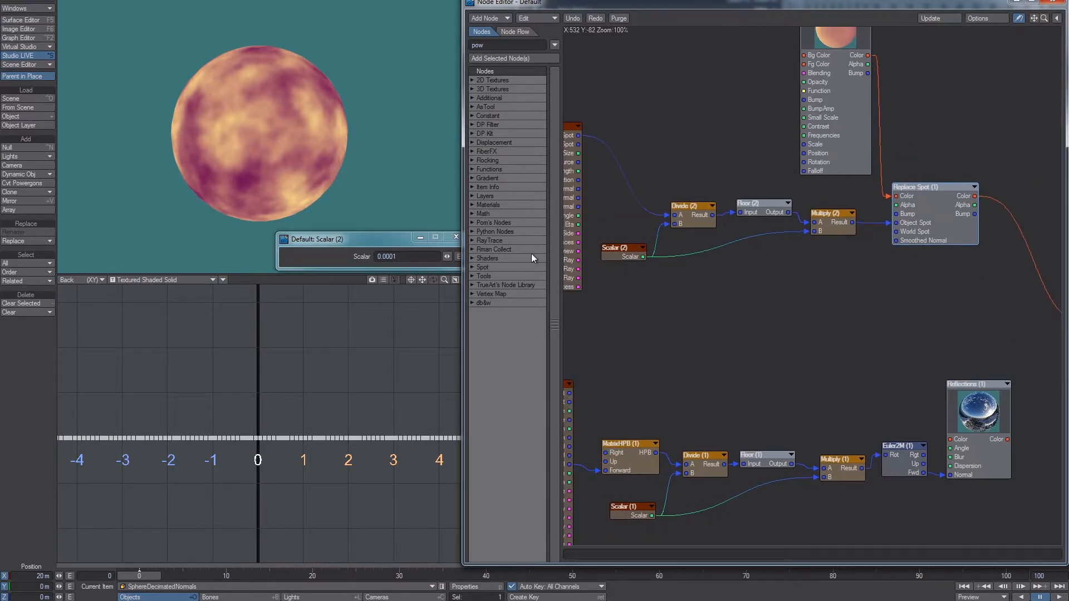
pyautogui.click(406, 256)
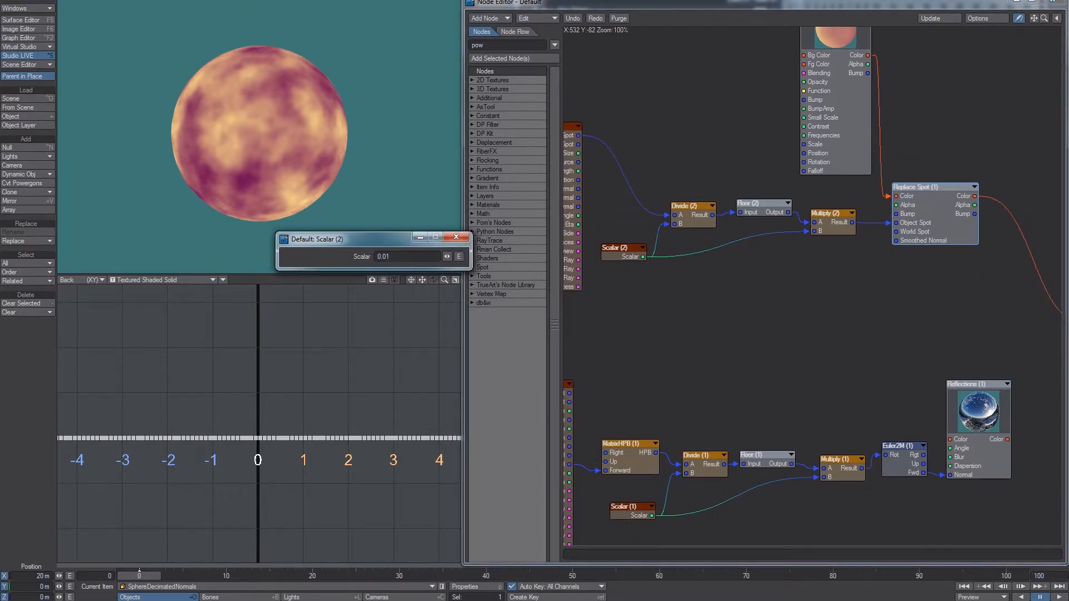
pyautogui.write('1')
pyautogui.press('Return')
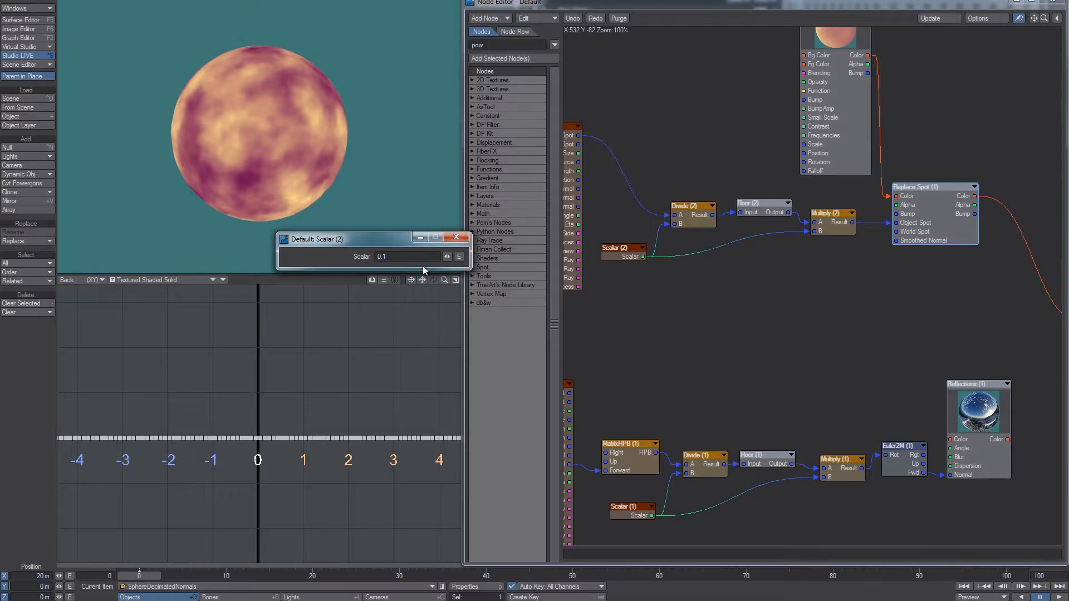
pyautogui.moveTo(449, 257)
pyautogui.mouseDown()
pyautogui.moveTo(495, 257)
pyautogui.moveTo(458, 256)
pyautogui.mouseUp()
pyautogui.moveTo(880, 392); pyautogui.dragTo(887, 368, button='middle')
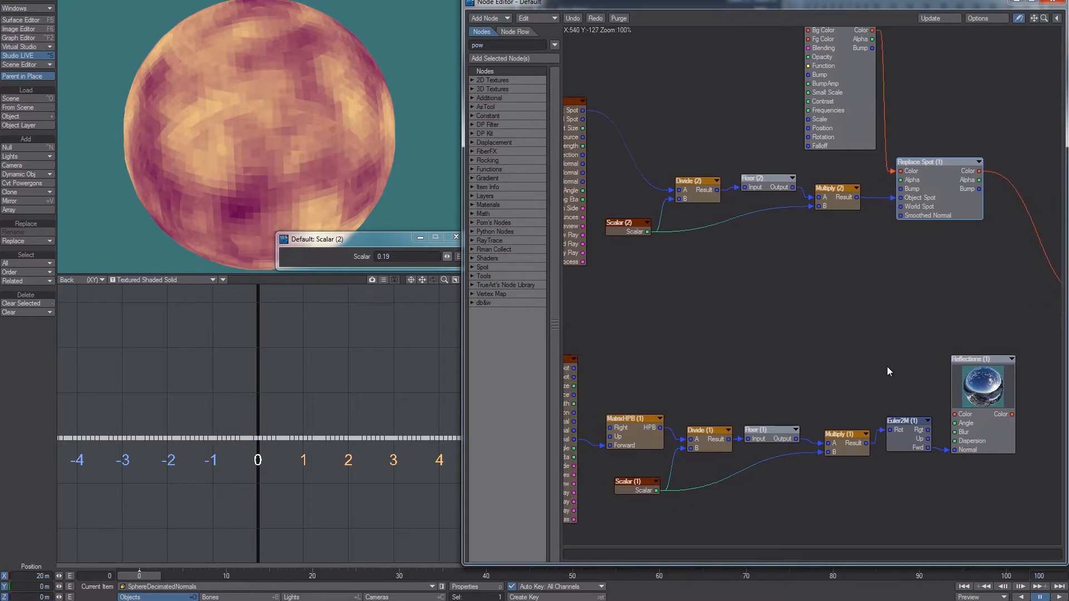
pyautogui.click(456, 237)
# Connect the Color output of Reflections (1) to the Surface node's Diffuse Shading input.
pyautogui.moveTo(641, 165); pyautogui.dragTo(676, 177, button='middle')
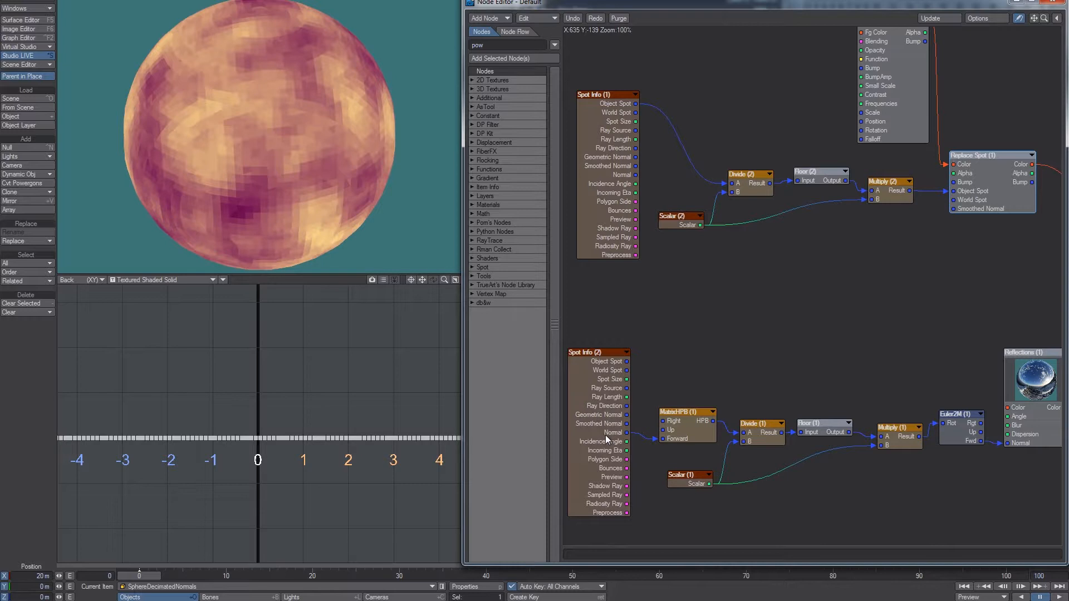
pyautogui.moveTo(883, 343); pyautogui.dragTo(770, 309, button='middle')
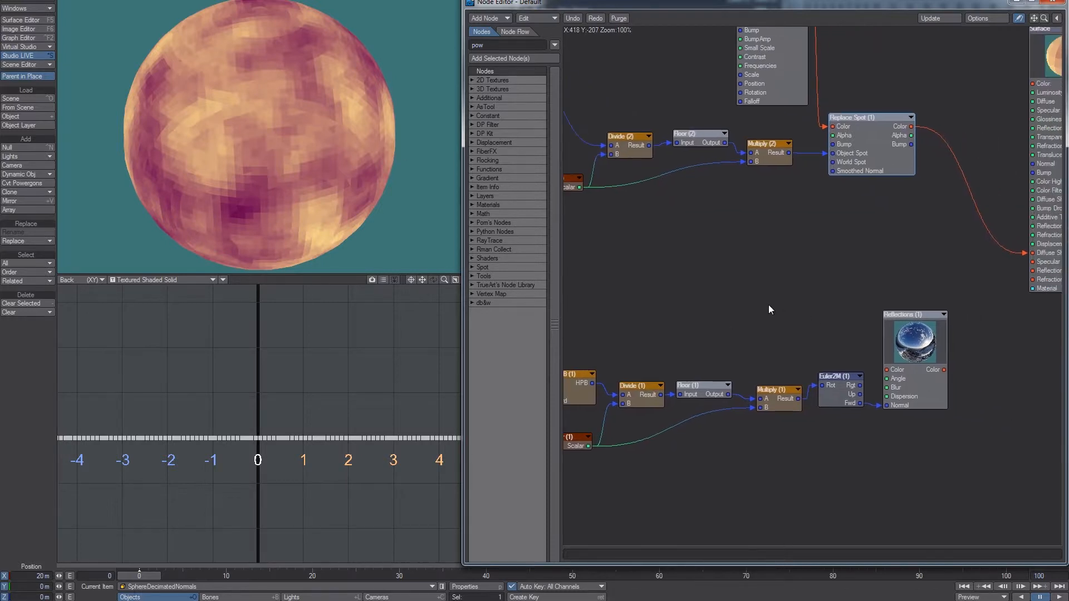
pyautogui.moveTo(944, 370); pyautogui.dragTo(1026, 252)
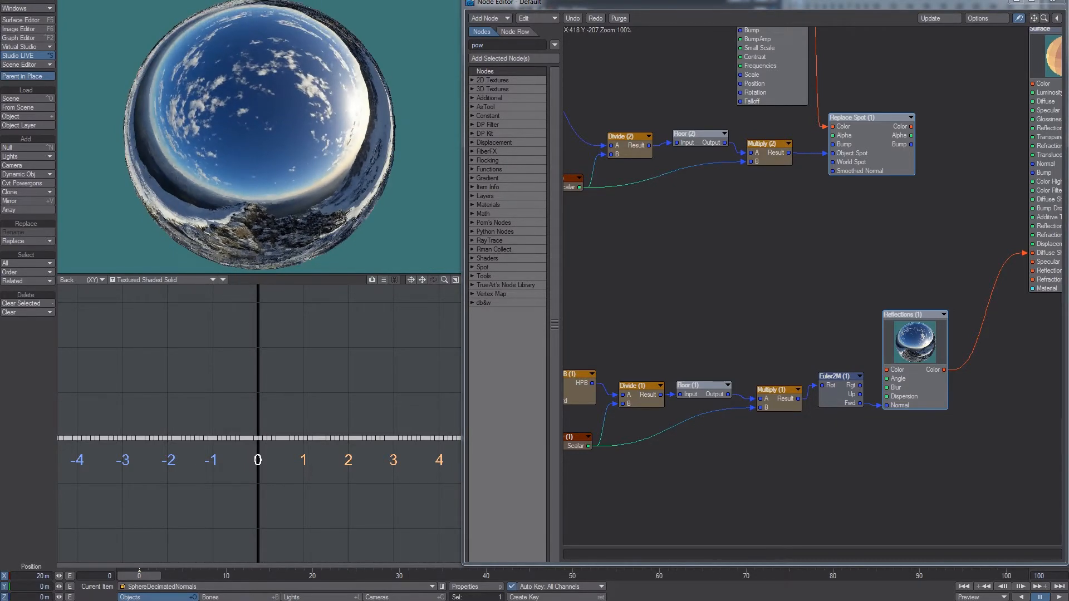
# Examine the reflection chain from MatrixHPB (1) through Divide (1), Floor (1) and Multiply (1) to Euler2M (1).
pyautogui.keyDown('alt'); pyautogui.moveTo(711, 297); pyautogui.dragTo(809, 302); pyautogui.keyUp('alt')
pyautogui.moveTo(730, 337); pyautogui.dragTo(893, 423)
pyautogui.click(762, 338)
pyautogui.click(746, 390)
pyautogui.click(796, 392)
pyautogui.click(873, 393)
pyautogui.moveTo(646, 392); pyautogui.dragTo(638, 392)
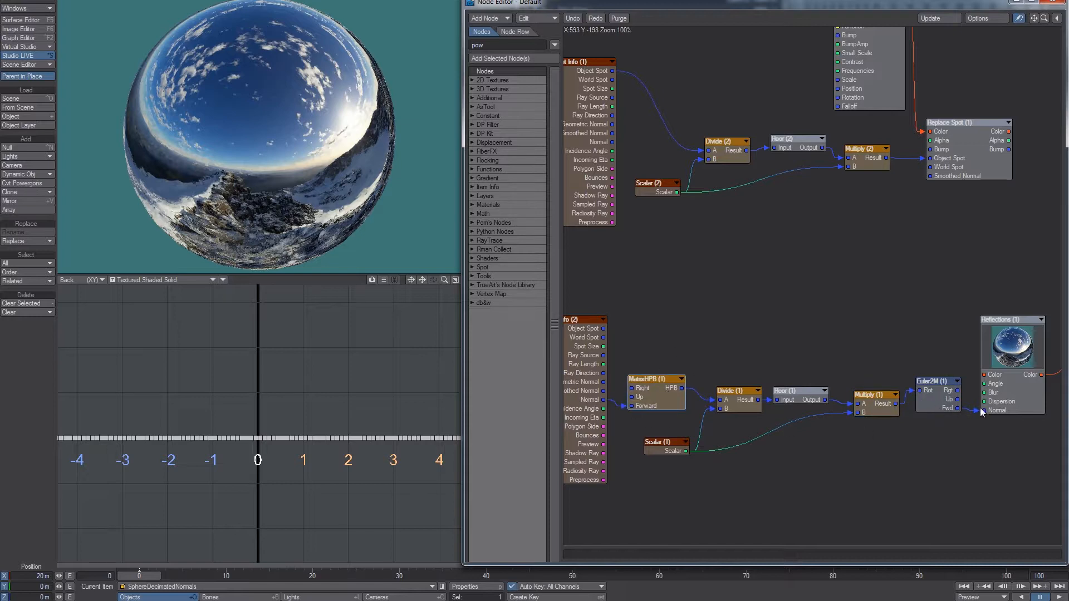
# Try Scalar (1) at 0.1 and 0.01, and raise it gradually to about 0.267.
pyautogui.doubleClick(672, 451)
pyautogui.write('1')
pyautogui.press('Return')
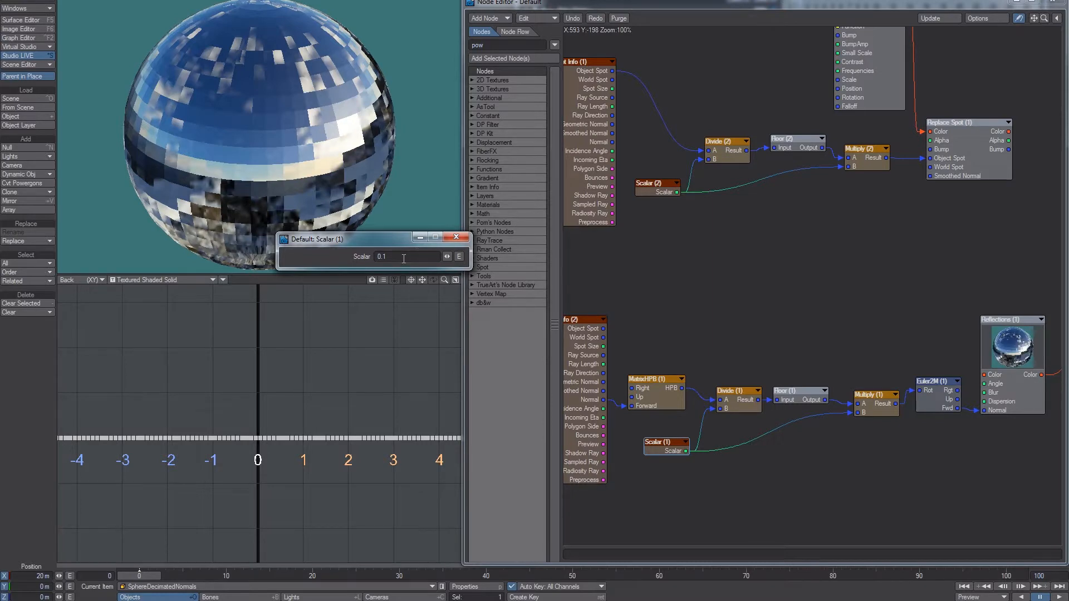
pyautogui.press('Return')
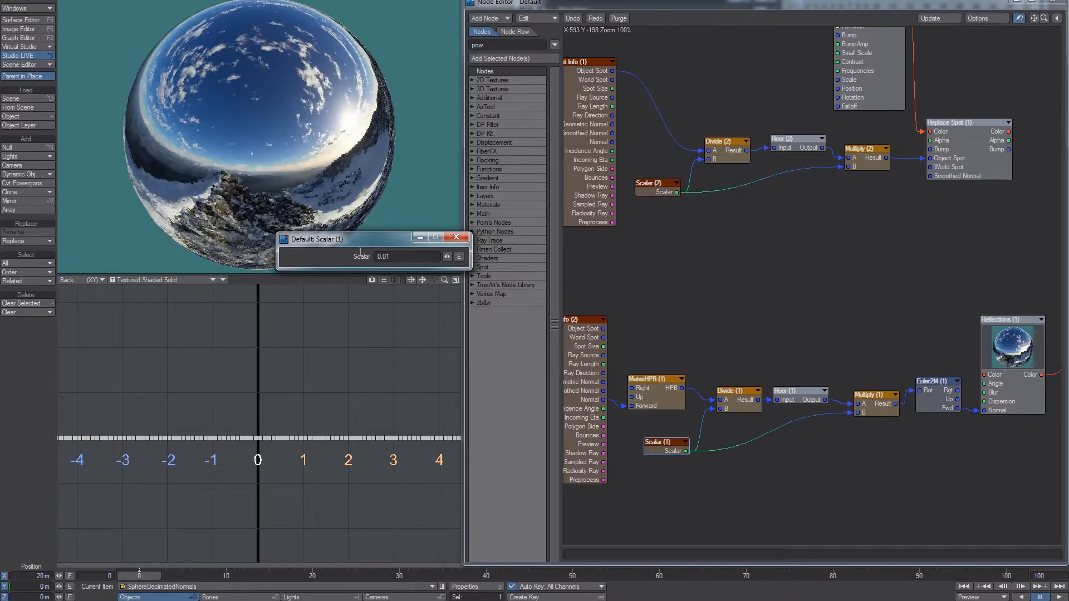
pyautogui.press('Return')
pyautogui.moveTo(447, 257)
pyautogui.mouseDown()
pyautogui.moveTo(473, 256)
pyautogui.moveTo(453, 257)
pyautogui.mouseUp()
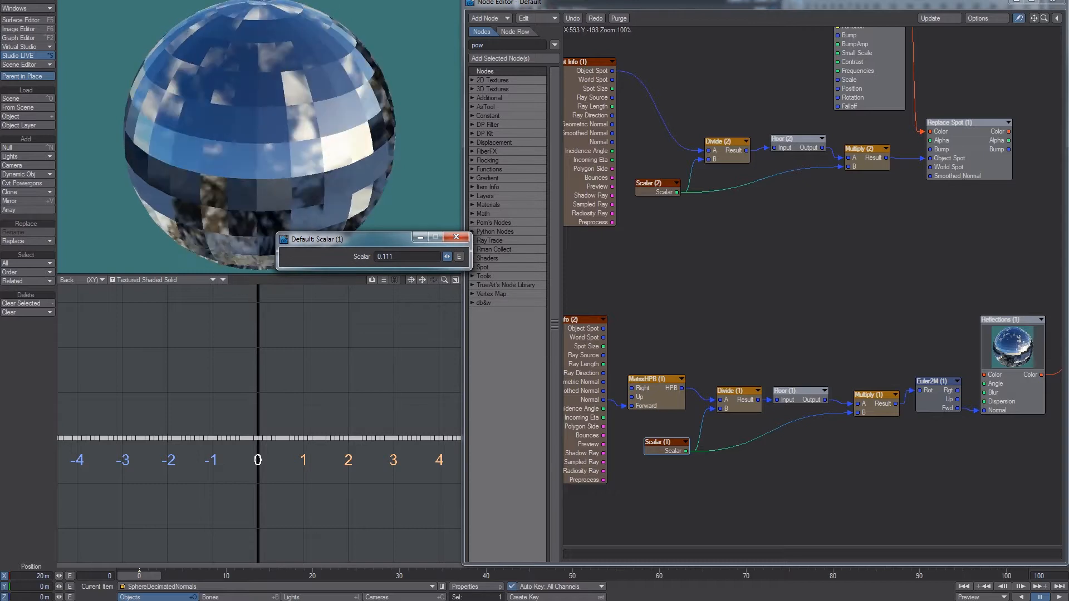
pyautogui.moveTo(447, 256); pyautogui.dragTo(534, 257)
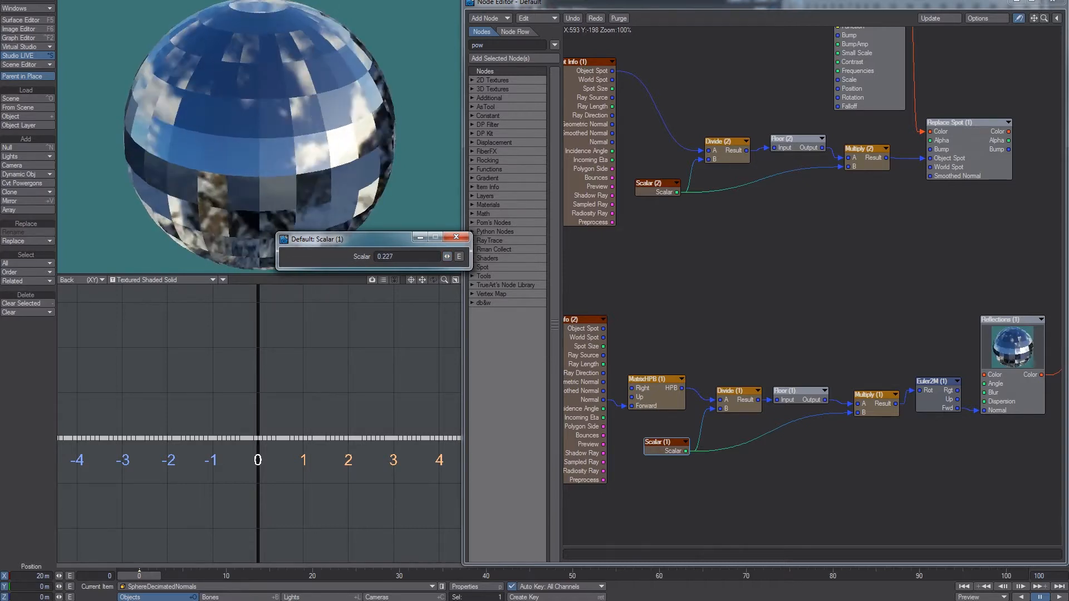
# Bring the scene list forward, take the upper viewport out of rendered preview and close the Scalar (1) window.
pyautogui.click(670, 0)
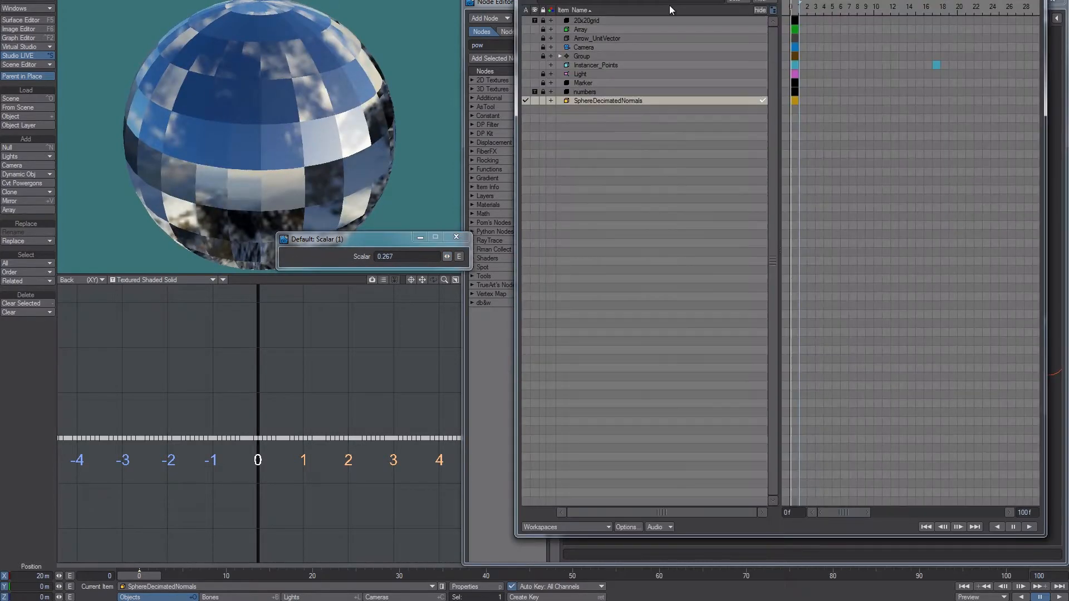
pyautogui.click(126, 1)
pyautogui.click(122, 21)
pyautogui.click(457, 238)
# Expand Group in the scene list and select DirectionArrow.
pyautogui.click(560, 56)
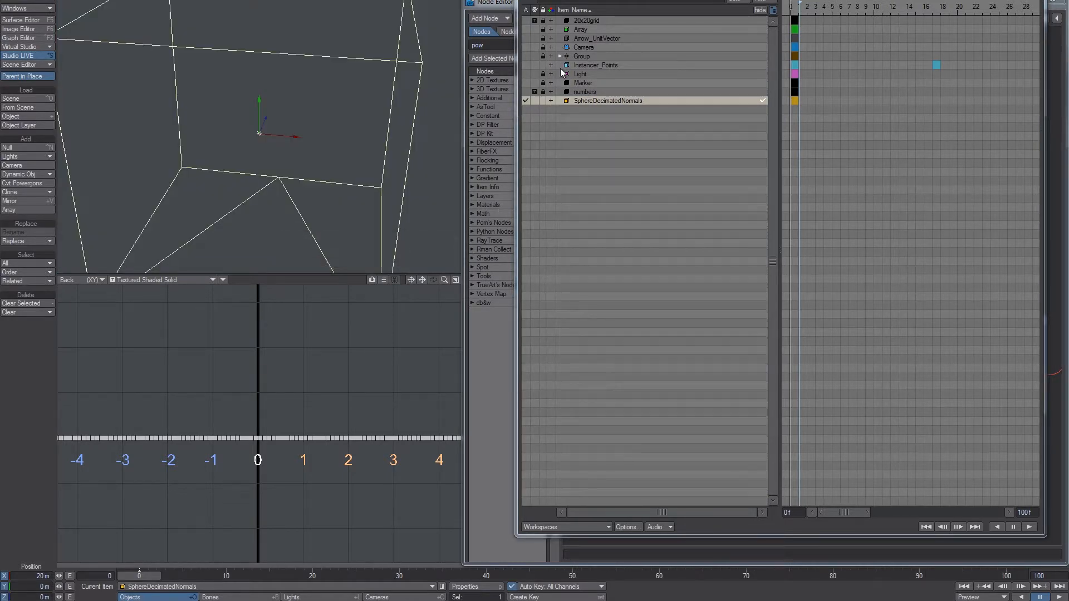
pyautogui.click(598, 108)
pyautogui.click(596, 115)
pyautogui.click(593, 104)
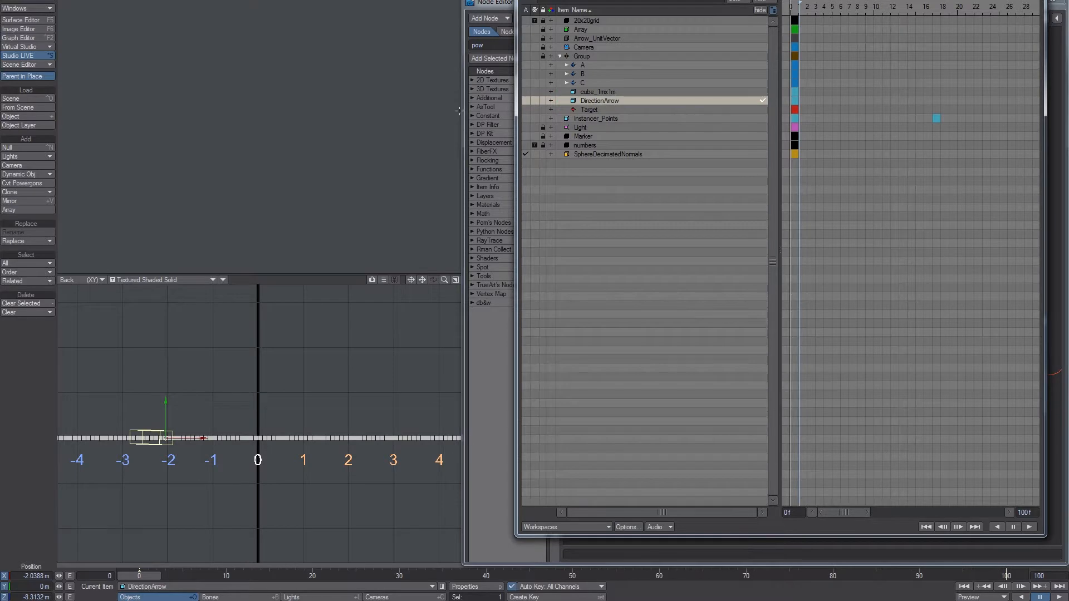
# Open DirectionArrow's motion options and show the arrow textured in a Top view in the upper viewport.
pyautogui.press('m')
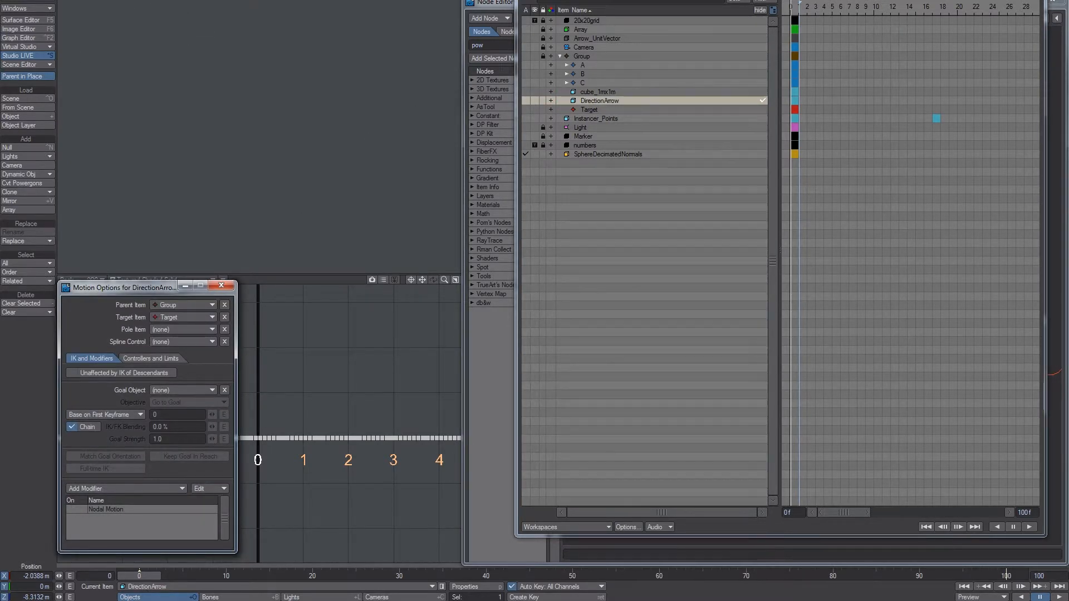
pyautogui.press('4')
pyautogui.press('1')
pyautogui.press('2')
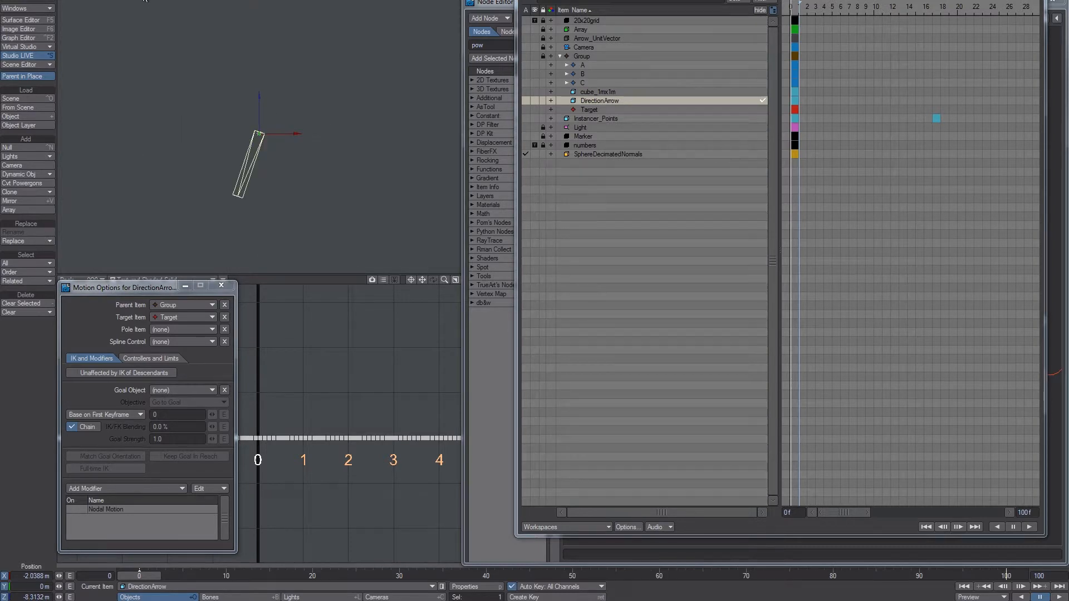
pyautogui.click(535, 100)
pyautogui.click(537, 161)
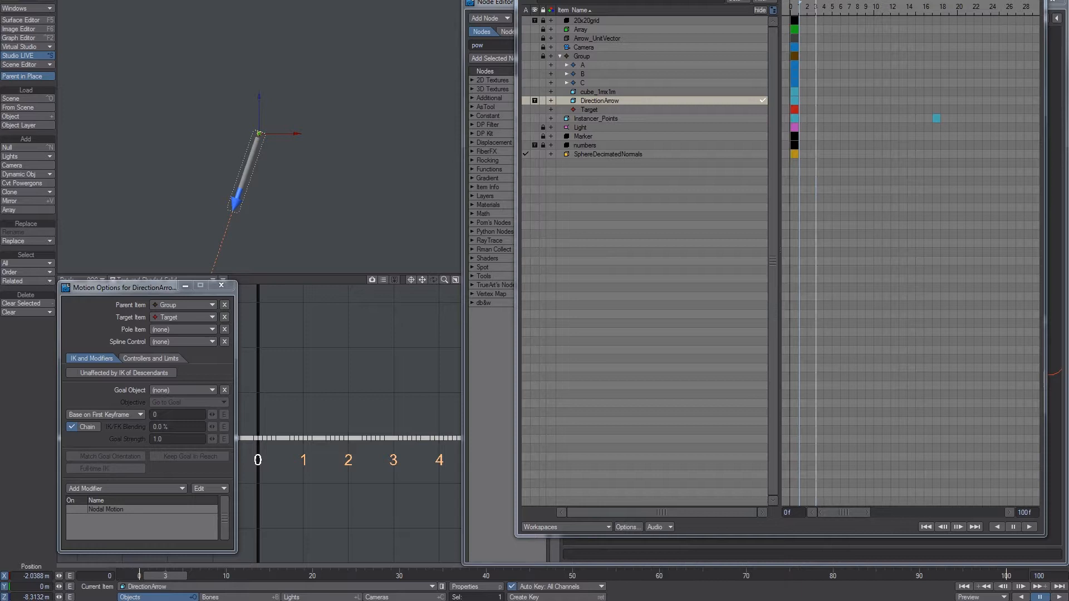
# Switch DirectionArrow to Rotate mode and clear its target item.
pyautogui.press('y')
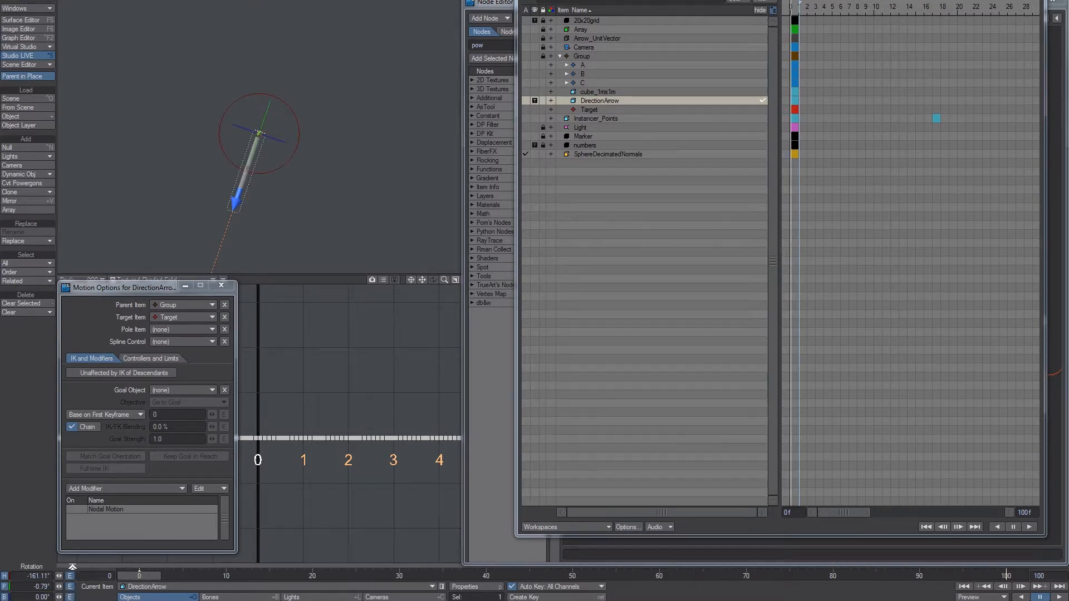
pyautogui.click(1006, 575)
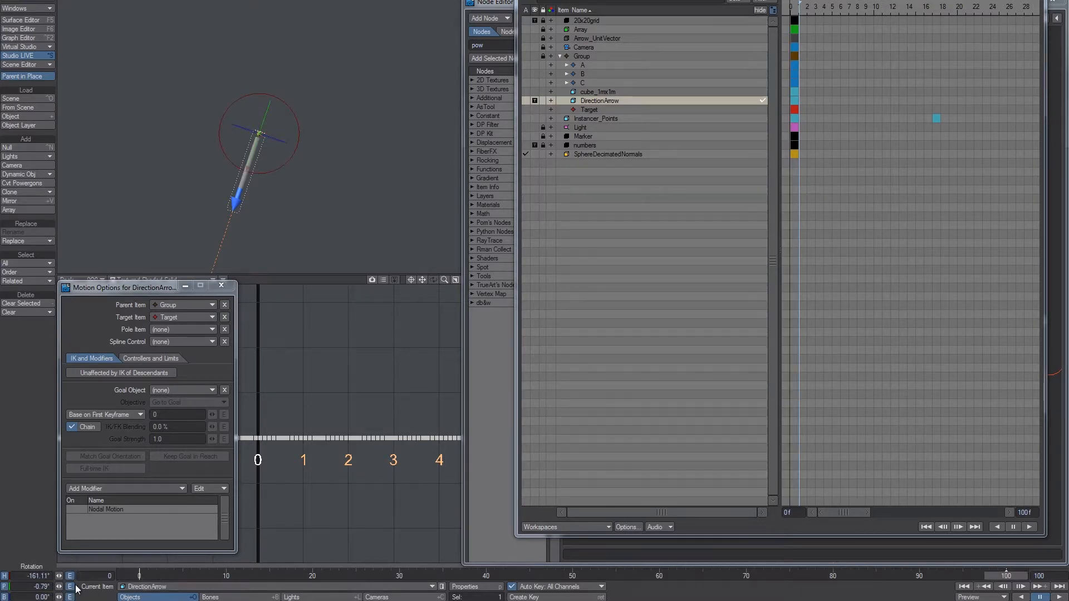
pyautogui.click(134, 579)
pyautogui.click(1059, 597)
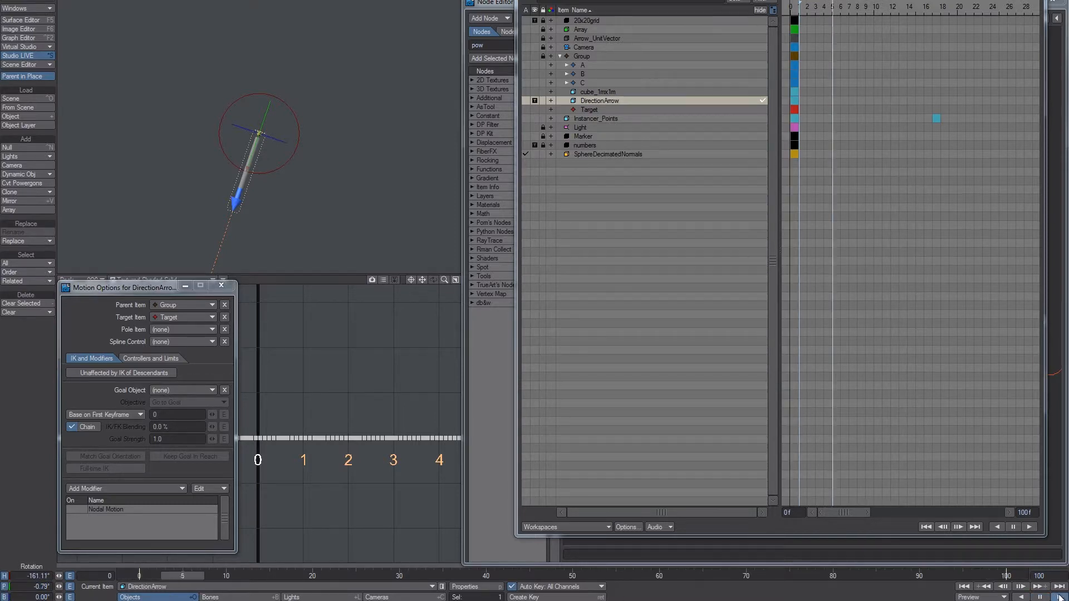
pyautogui.click(138, 576)
pyautogui.click(225, 316)
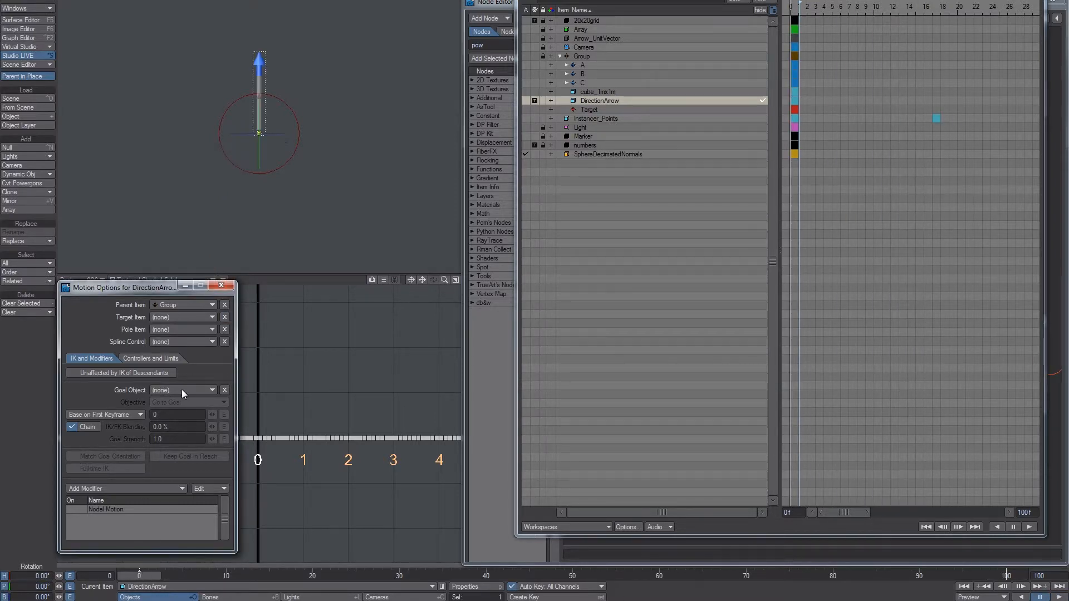
pyautogui.click(1057, 597)
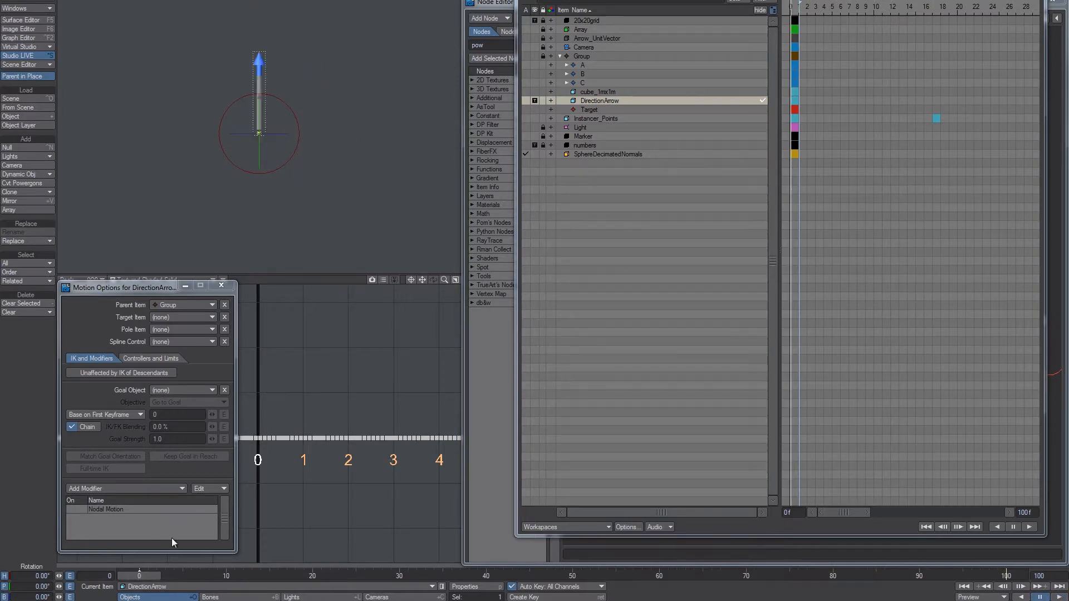
# Enable DirectionArrow's Nodal Motion modifier and open its node graph.
pyautogui.click(126, 510)
pyautogui.click(87, 510)
pyautogui.doubleClick(114, 510)
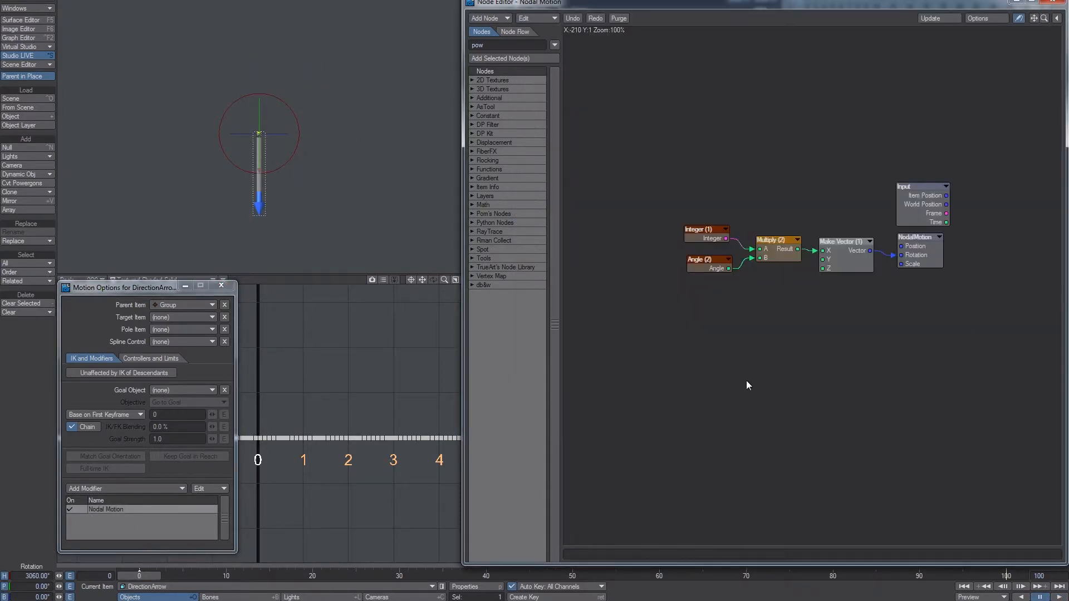
# Inspect the Angle (2) setting and set Integer (1) to 0.
pyautogui.moveTo(680, 204); pyautogui.dragTo(824, 298)
pyautogui.doubleClick(719, 268)
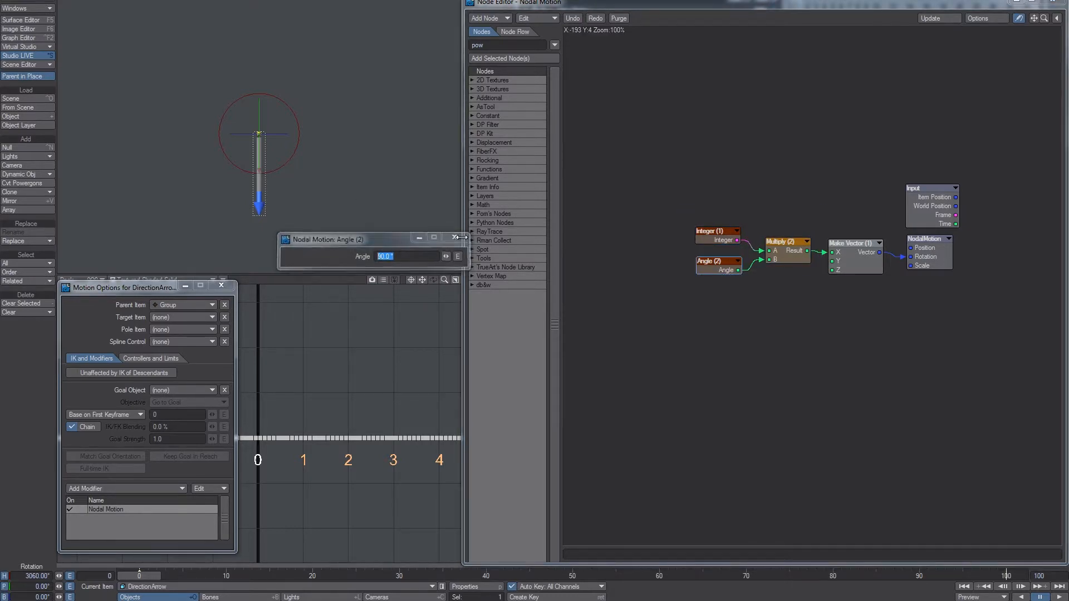
pyautogui.doubleClick(721, 238)
pyautogui.moveTo(459, 259); pyautogui.dragTo(475, 257)
pyautogui.write('0')
pyautogui.press('Return')
# Lower the Angle (2) increment and raise Integer (1) to 13 to rotate the arrow in steps.
pyautogui.doubleClick(718, 268)
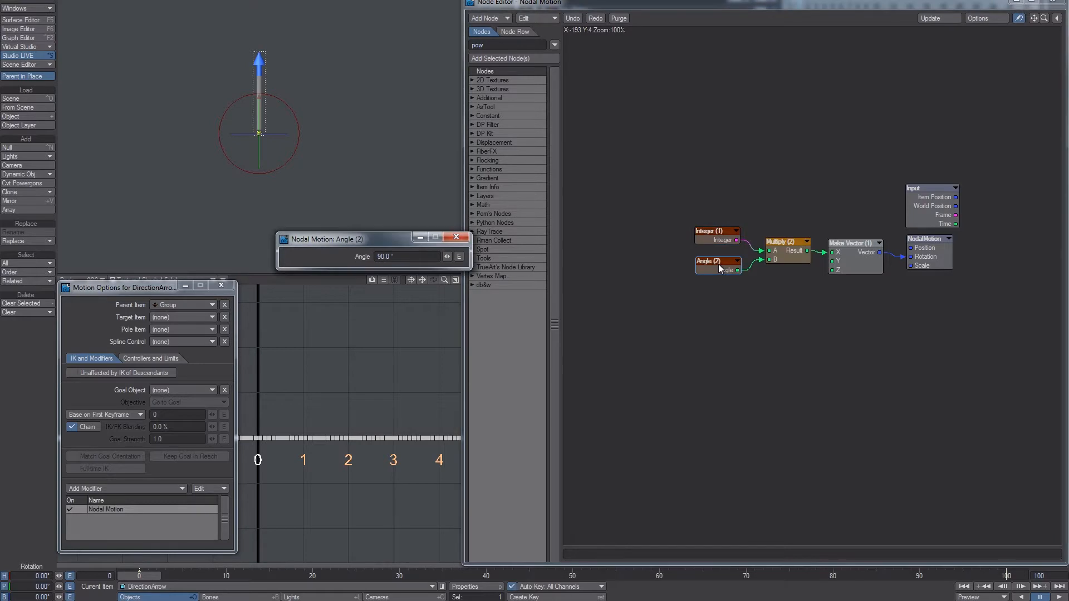
pyautogui.doubleClick(716, 240)
pyautogui.moveTo(464, 257); pyautogui.dragTo(467, 257)
# Examine the lower node chain from Item Info (2) to Make Vector (2) and open the Item Info (2) settings.
pyautogui.moveTo(763, 336); pyautogui.dragTo(423, 299, button='middle')
pyautogui.moveTo(846, 301); pyautogui.dragTo(651, 302, button='middle')
pyautogui.moveTo(1001, 163); pyautogui.dragTo(595, 382)
pyautogui.moveTo(623, 335); pyautogui.dragTo(925, 301, button='middle')
pyautogui.moveTo(925, 302); pyautogui.dragTo(599, 411)
pyautogui.moveTo(617, 319); pyautogui.dragTo(851, 328, button='middle')
pyautogui.moveTo(788, 323); pyautogui.dragTo(572, 305)
pyautogui.click(867, 302)
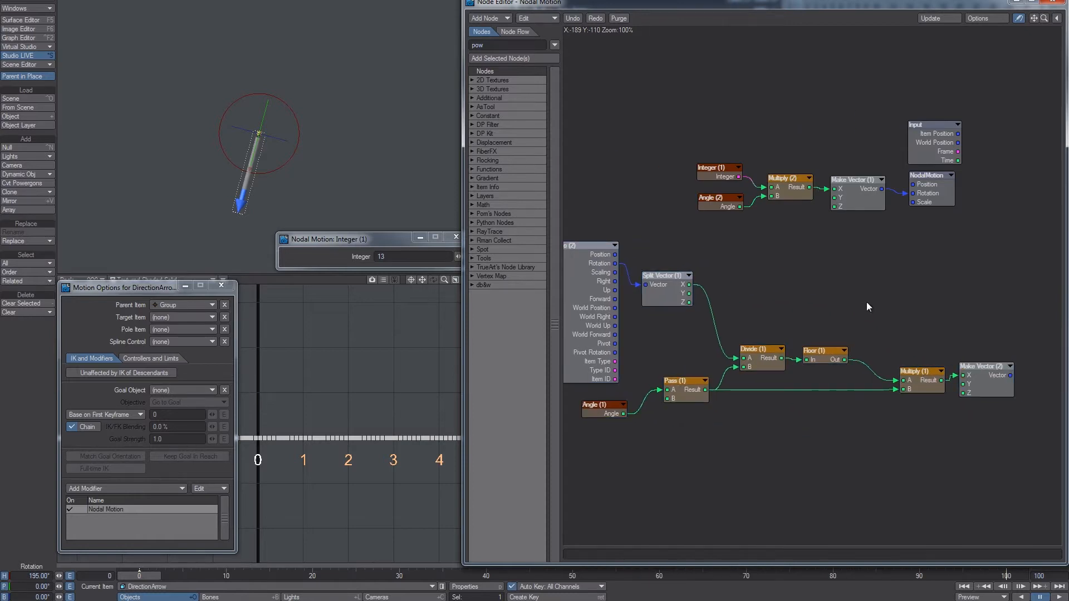
pyautogui.moveTo(613, 270); pyautogui.dragTo(662, 259, button='middle')
pyautogui.doubleClick(617, 269)
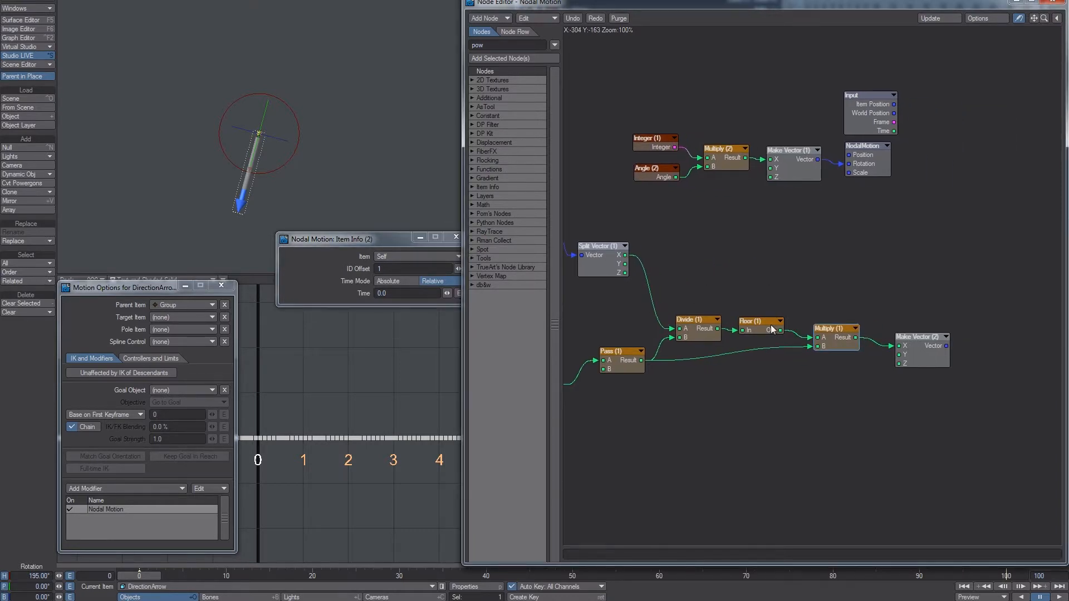
# Trace Divide (1), Floor (1) and Multiply (1) back to Angle (1), and open the Angle (1) settings.
pyautogui.moveTo(771, 326); pyautogui.dragTo(774, 327)
pyautogui.click(699, 326)
pyautogui.click(760, 321)
pyautogui.click(824, 340)
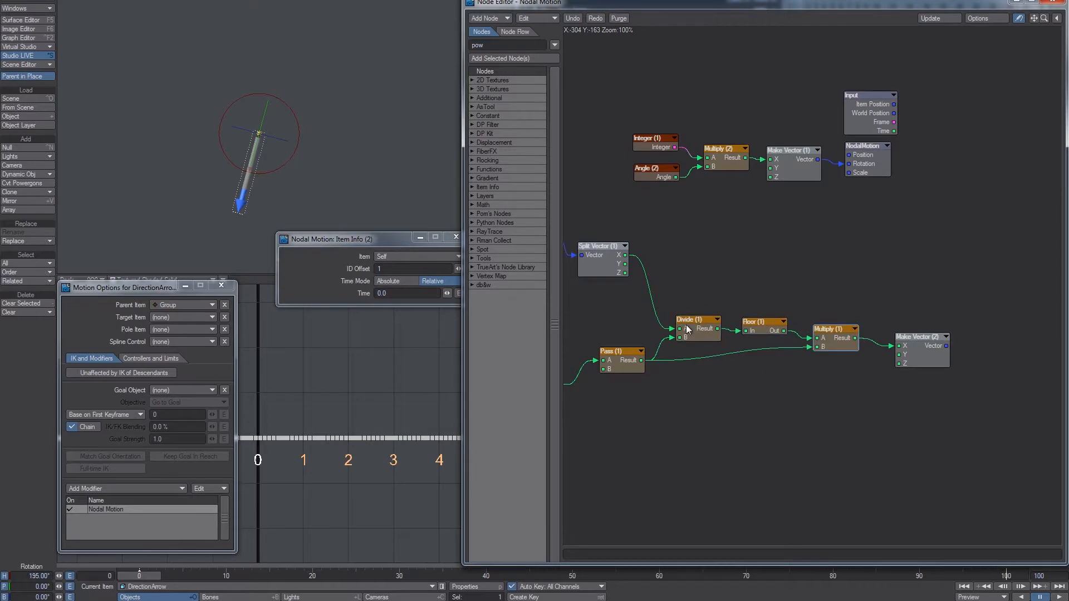
pyautogui.keyDown('alt'); pyautogui.moveTo(668, 316); pyautogui.dragTo(783, 311); pyautogui.keyUp('alt')
pyautogui.moveTo(657, 381); pyautogui.dragTo(670, 373)
pyautogui.moveTo(658, 329); pyautogui.dragTo(660, 315)
pyautogui.moveTo(671, 368); pyautogui.dragTo(666, 365)
pyautogui.doubleClick(666, 365)
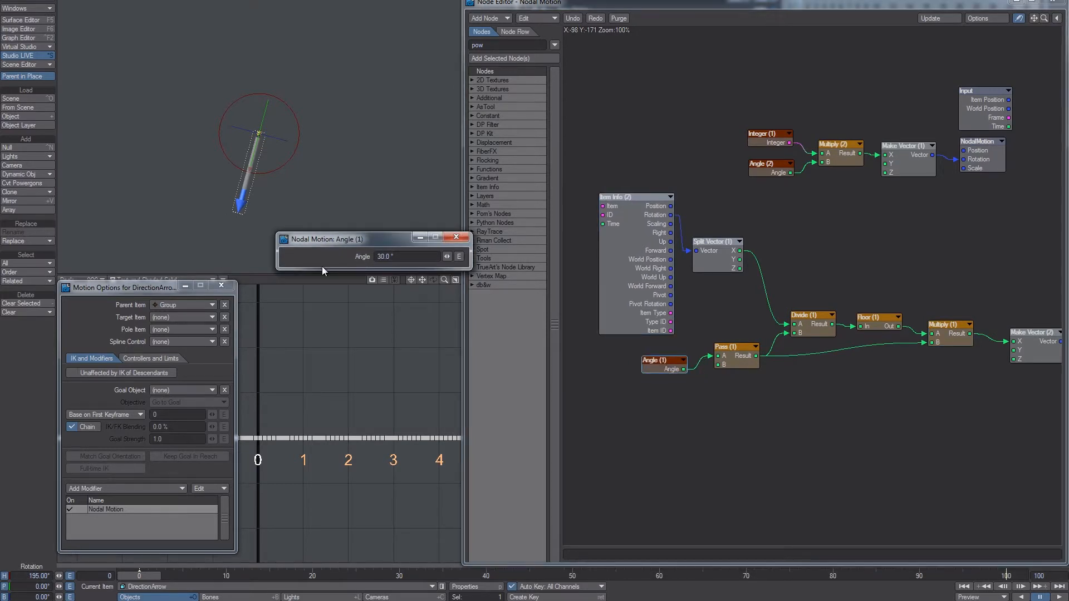
# Move the NodalMotion node clear of the chains and connect Make Vector (2)'s Vector output to its Rotation input.
pyautogui.keyDown('alt'); pyautogui.moveTo(933, 312); pyautogui.dragTo(765, 310); pyautogui.keyUp('alt')
pyautogui.moveTo(804, 164); pyautogui.dragTo(943, 223)
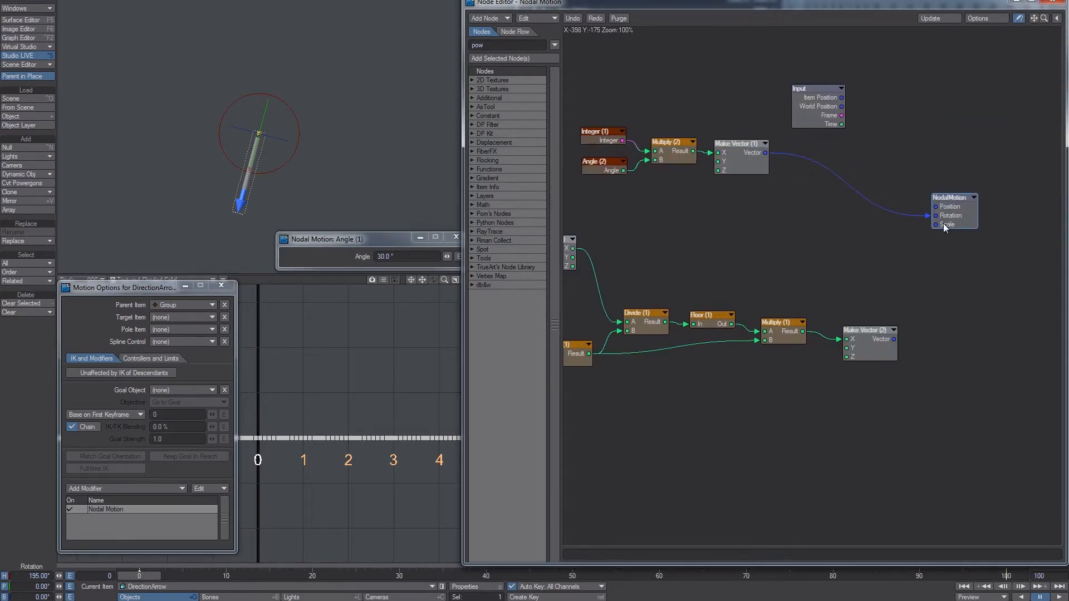
pyautogui.moveTo(891, 346); pyautogui.dragTo(945, 226)
pyautogui.moveTo(945, 221); pyautogui.dragTo(945, 216)
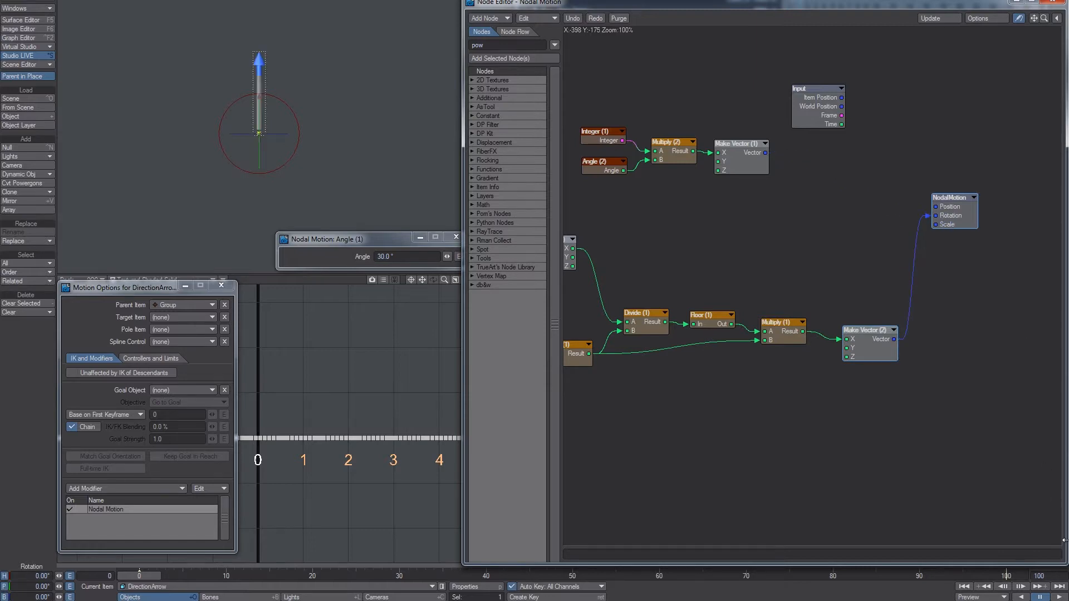
# Play the animation and examine the DirectionArrow.Rotation.H curve in the Graph Editor.
pyautogui.click(1059, 597)
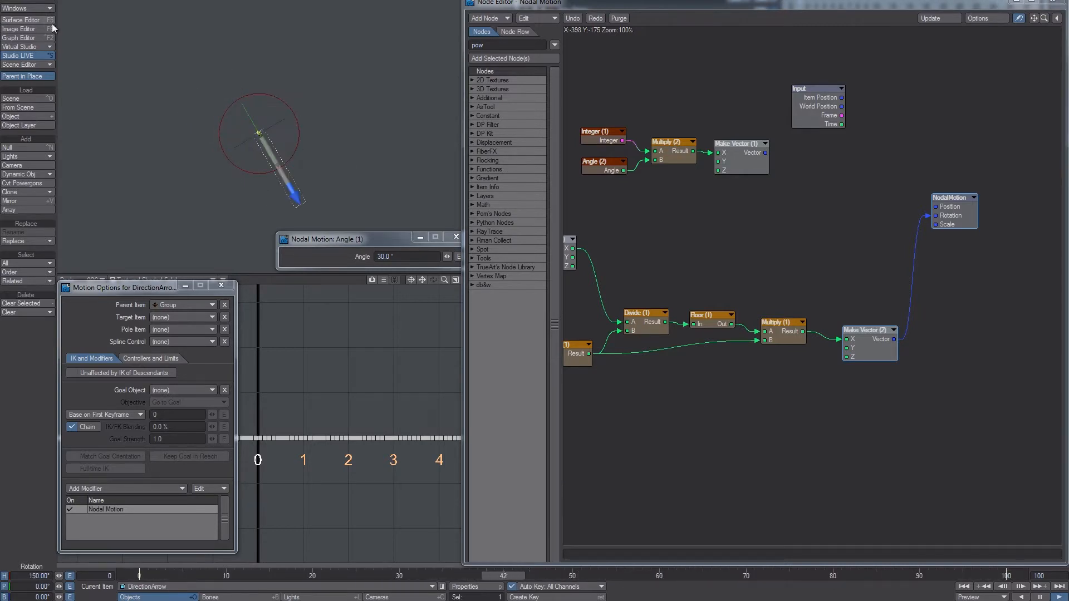
pyautogui.click(19, 37)
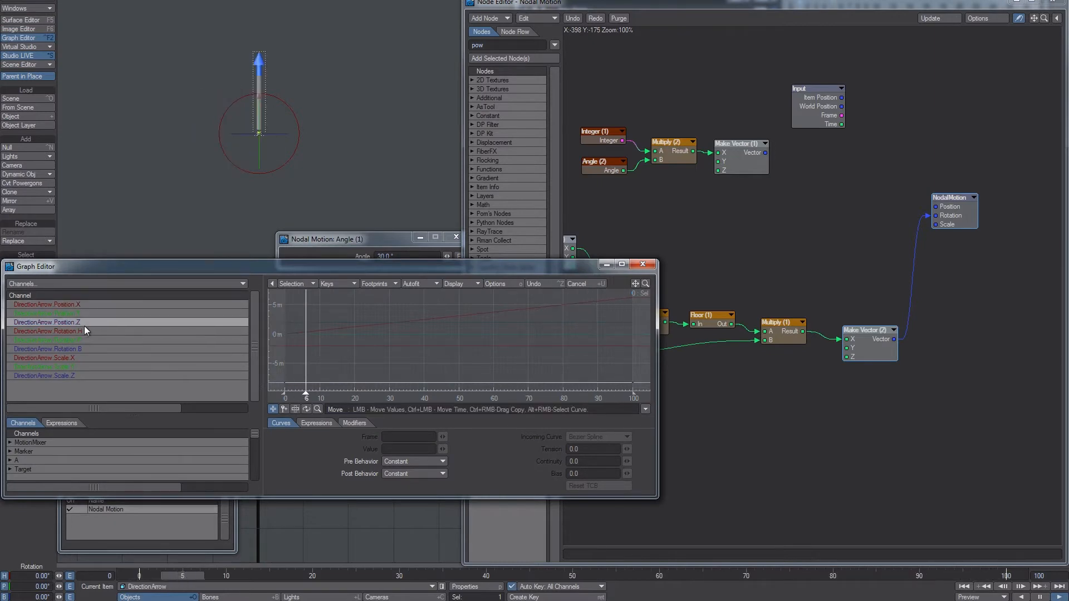
pyautogui.click(186, 333)
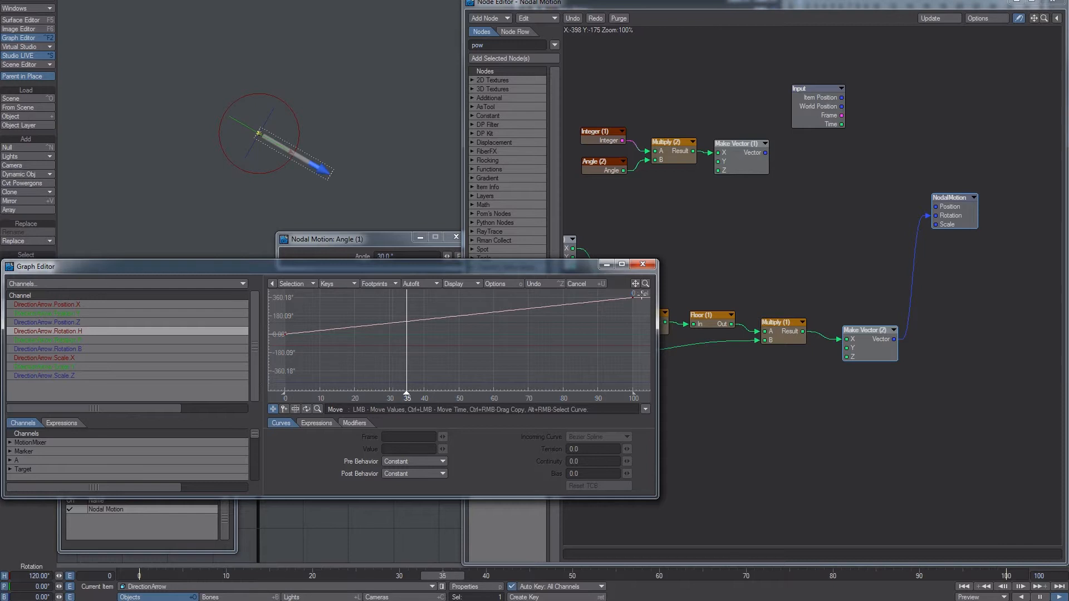
pyautogui.click(643, 264)
# Set the Angle (1) increment in the lower node chain to 15°.
pyautogui.moveTo(732, 279); pyautogui.dragTo(878, 265, button='middle')
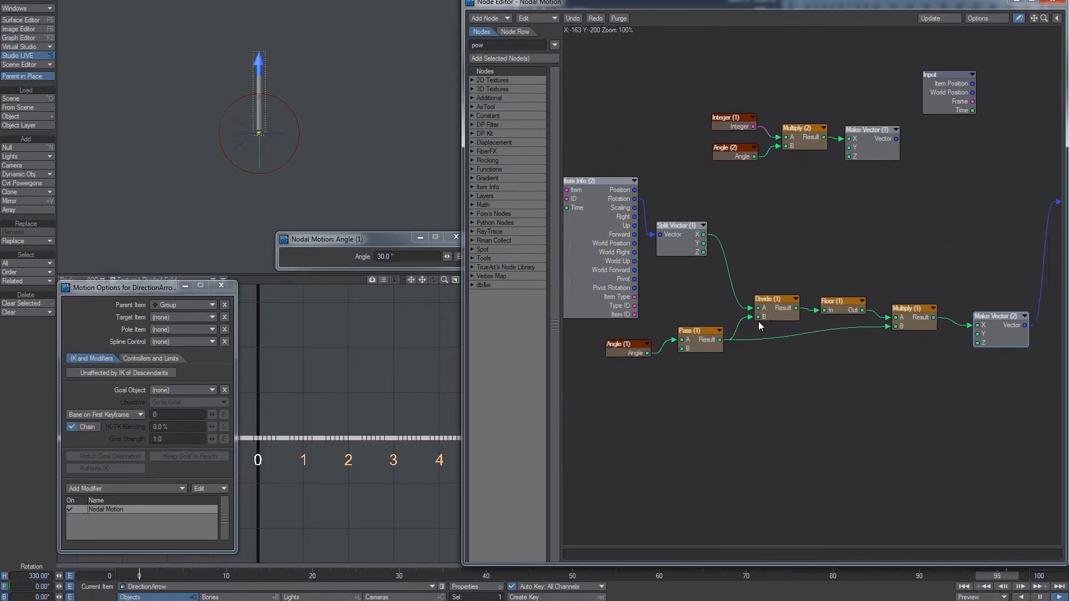
pyautogui.doubleClick(648, 351)
pyautogui.moveTo(404, 257); pyautogui.dragTo(253, 252)
pyautogui.write('15')
pyautogui.press('Return')
# Set the Angle (1) increment to 90° and close its settings.
pyautogui.doubleClick(401, 256)
pyautogui.write('90')
pyautogui.press('Return')
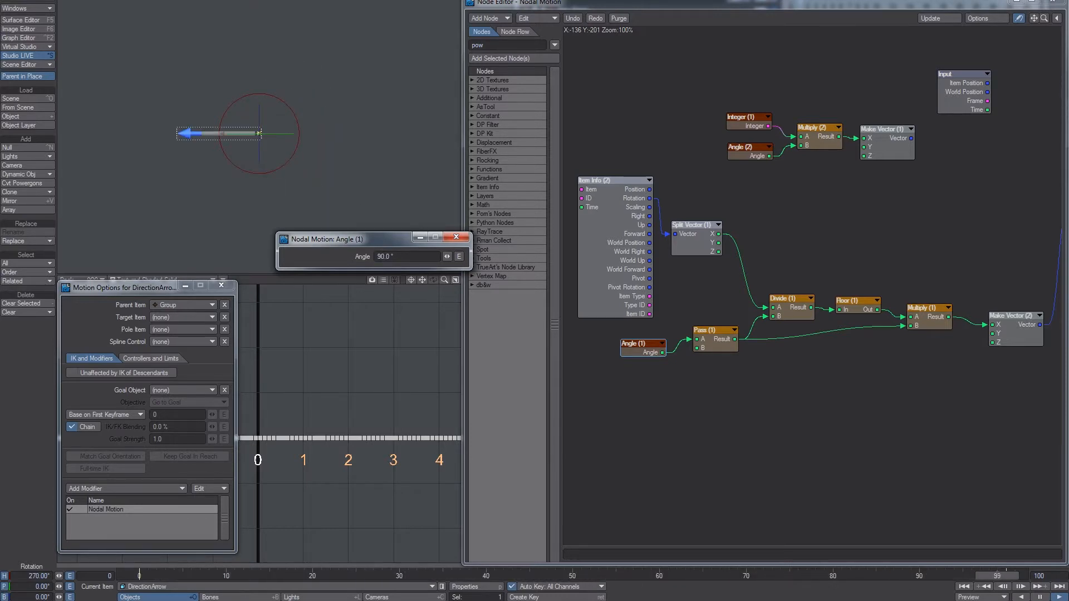
pyautogui.click(456, 237)
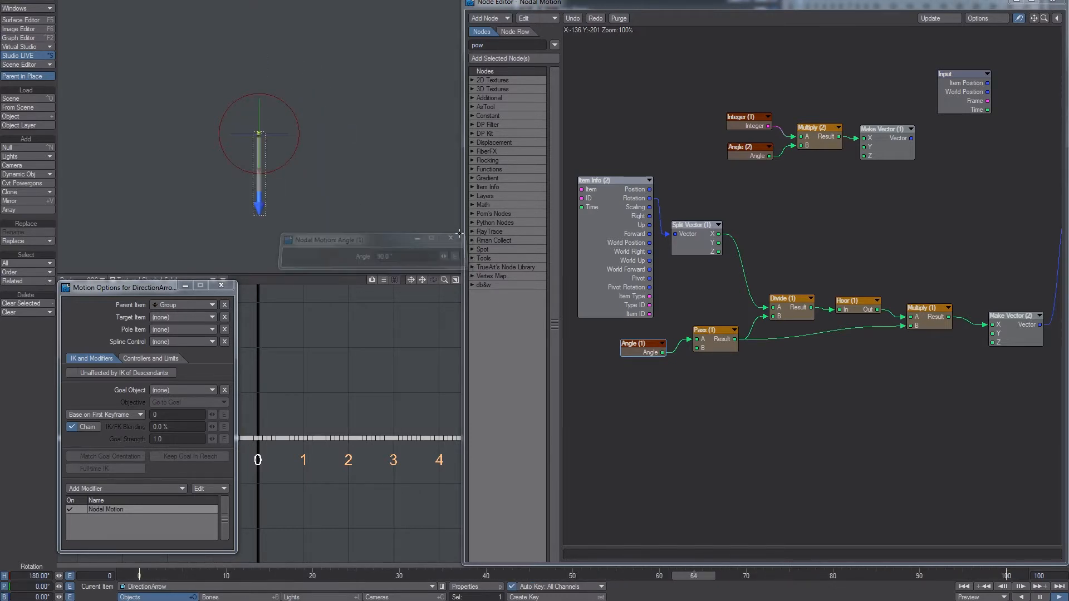
# Hide the DirectionArrow item in the Scene Editor and return the timeline to frame 0.
pyautogui.click(693, 1)
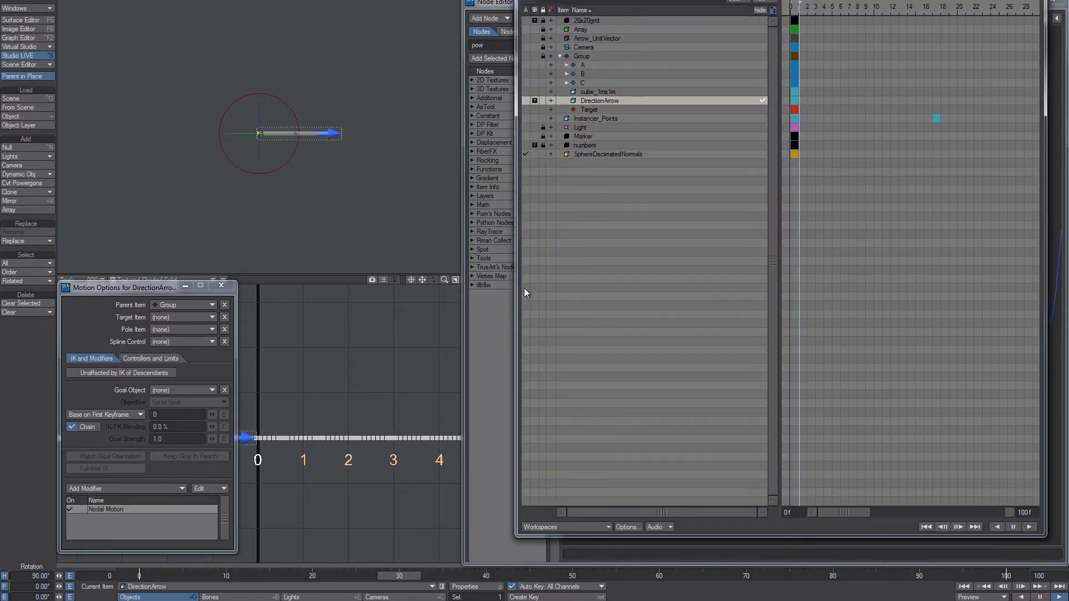
pyautogui.click(535, 101)
pyautogui.click(590, 94)
pyautogui.click(534, 101)
pyautogui.click(529, 111)
pyautogui.click(576, 38)
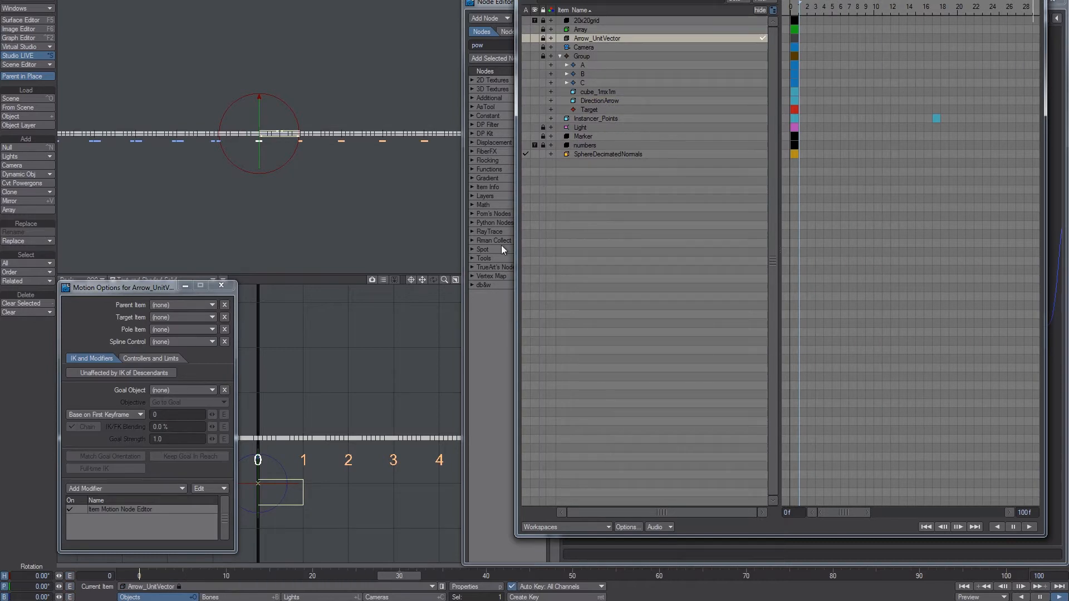
pyautogui.click(136, 574)
# Select the Array item in the scene list and set its viewport visibility to Textured Solid.
pyautogui.click(582, 47)
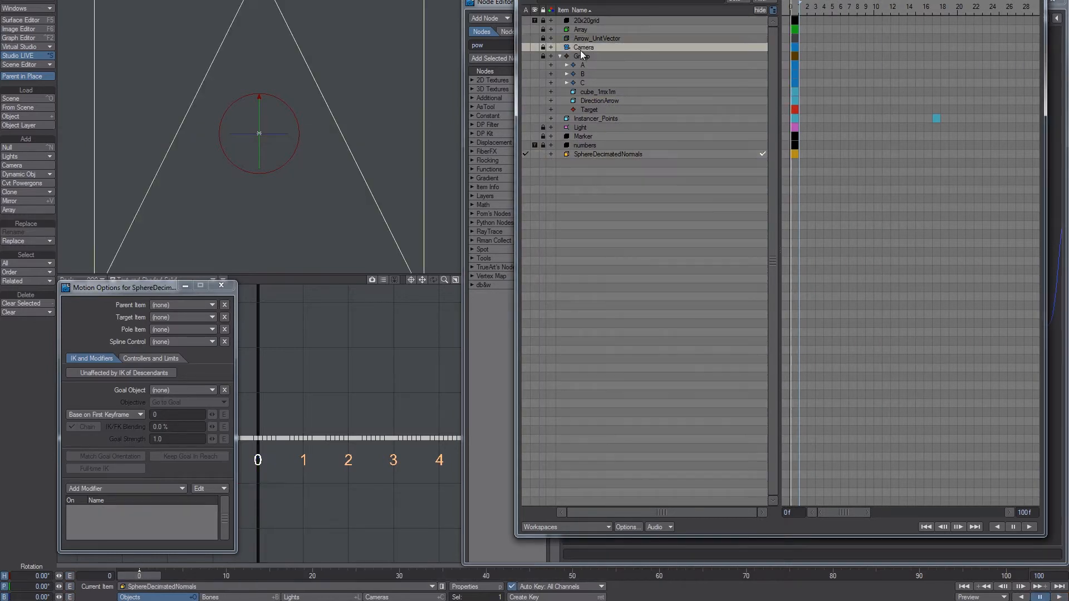
pyautogui.click(598, 110)
pyautogui.click(601, 118)
pyautogui.click(605, 102)
pyautogui.click(603, 118)
pyautogui.click(596, 109)
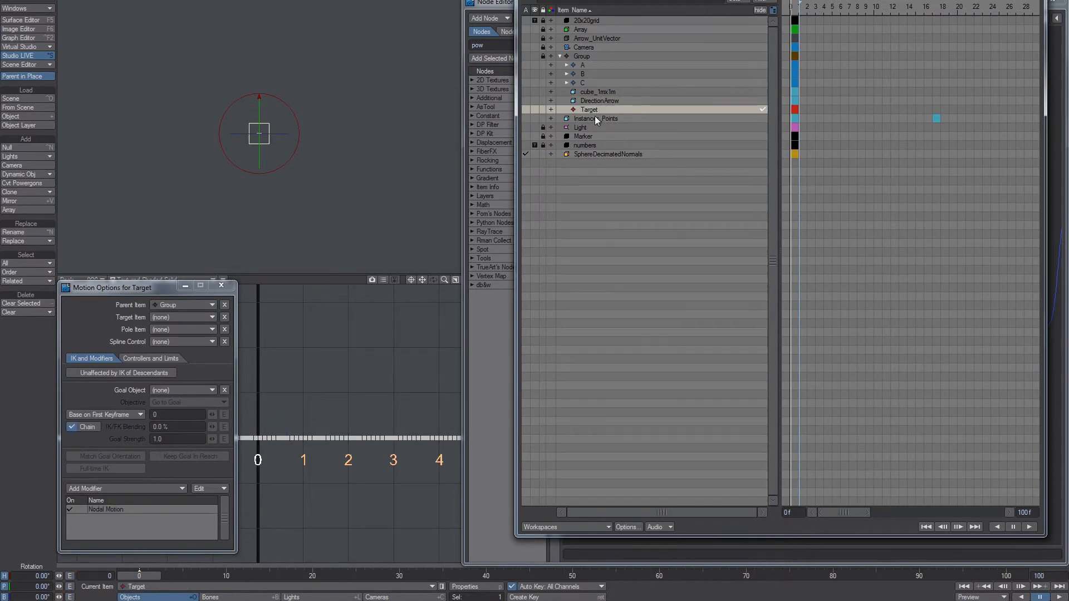
pyautogui.click(584, 30)
pyautogui.click(533, 29)
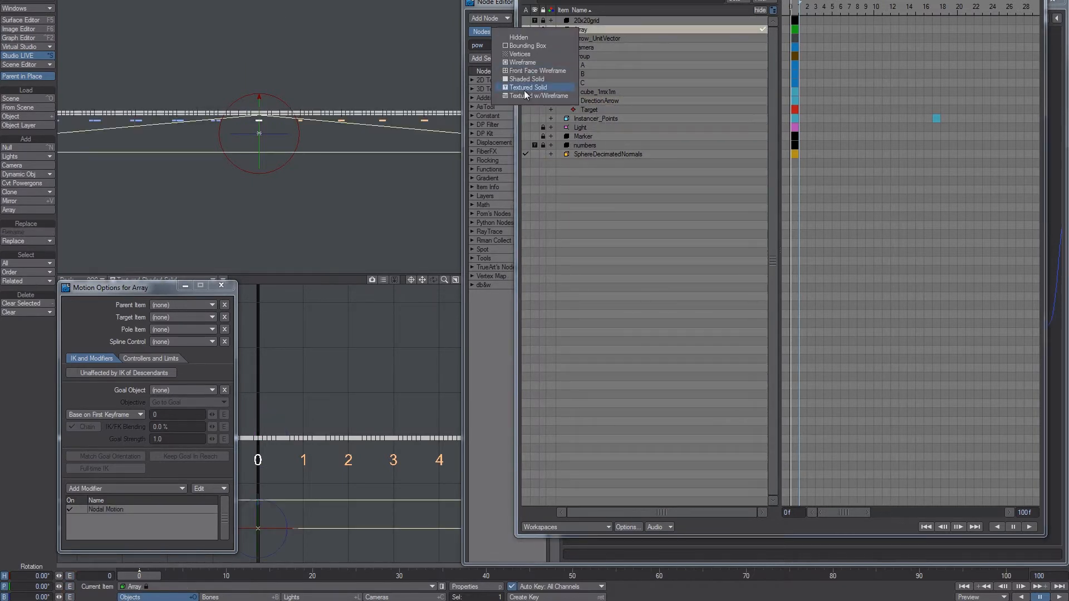
pyautogui.click(523, 90)
pyautogui.keyDown('alt'); pyautogui.moveTo(336, 148); pyautogui.dragTo(305, 151); pyautogui.keyUp('alt')
# Open the displacement node network from the Array object's deformation properties.
pyautogui.press('p')
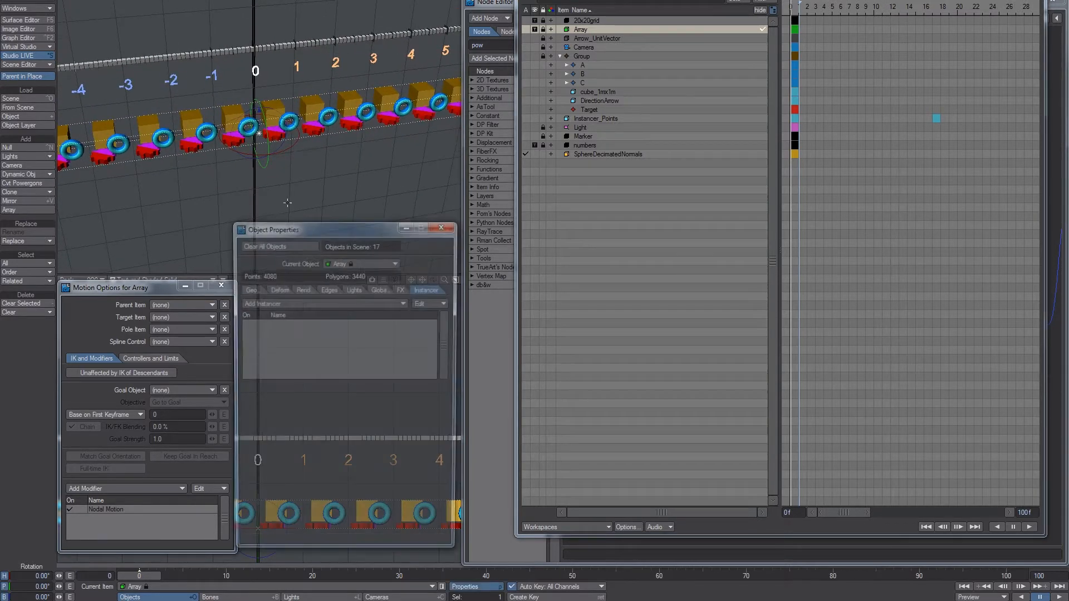
pyautogui.click(279, 289)
pyautogui.click(340, 388)
pyautogui.click(444, 225)
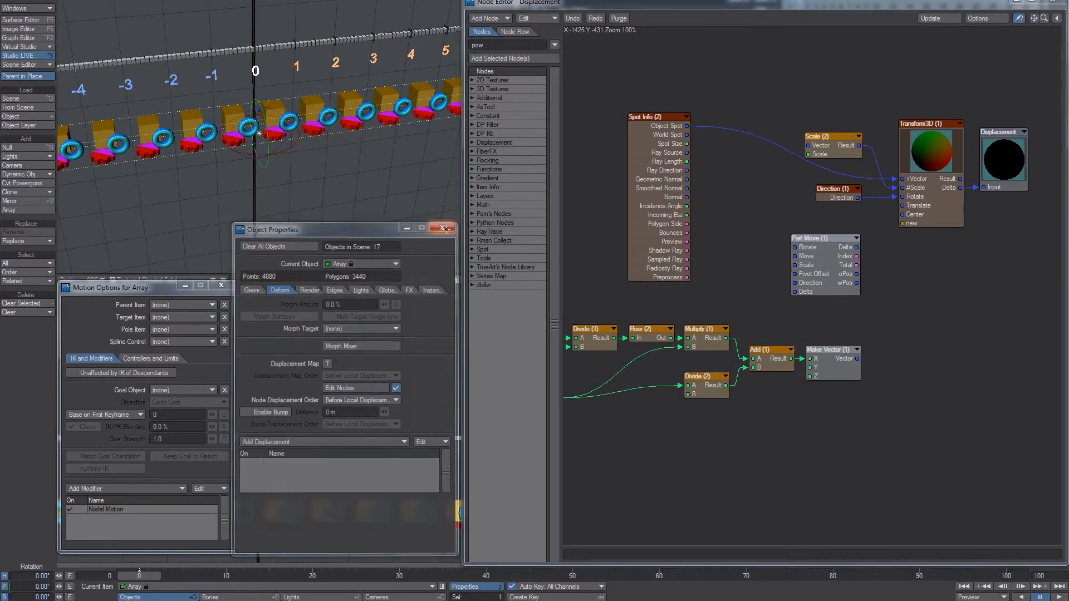
# Rotate the array by setting the Direction (1) heading to about 30.4°.
pyautogui.keyDown('alt'); pyautogui.moveTo(978, 141); pyautogui.dragTo(942, 137); pyautogui.keyUp('alt')
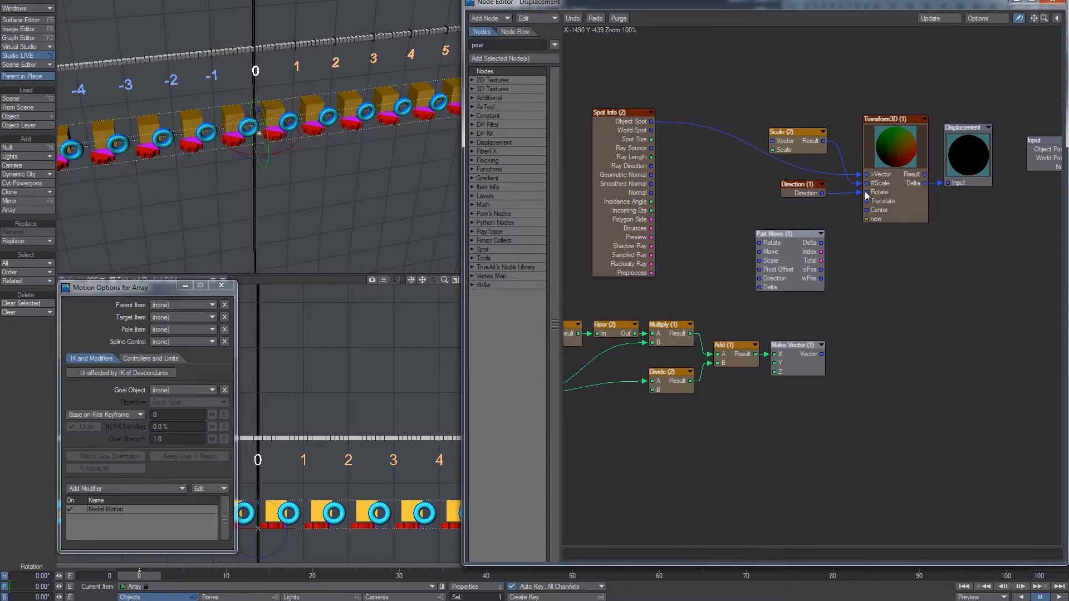
pyautogui.doubleClick(806, 188)
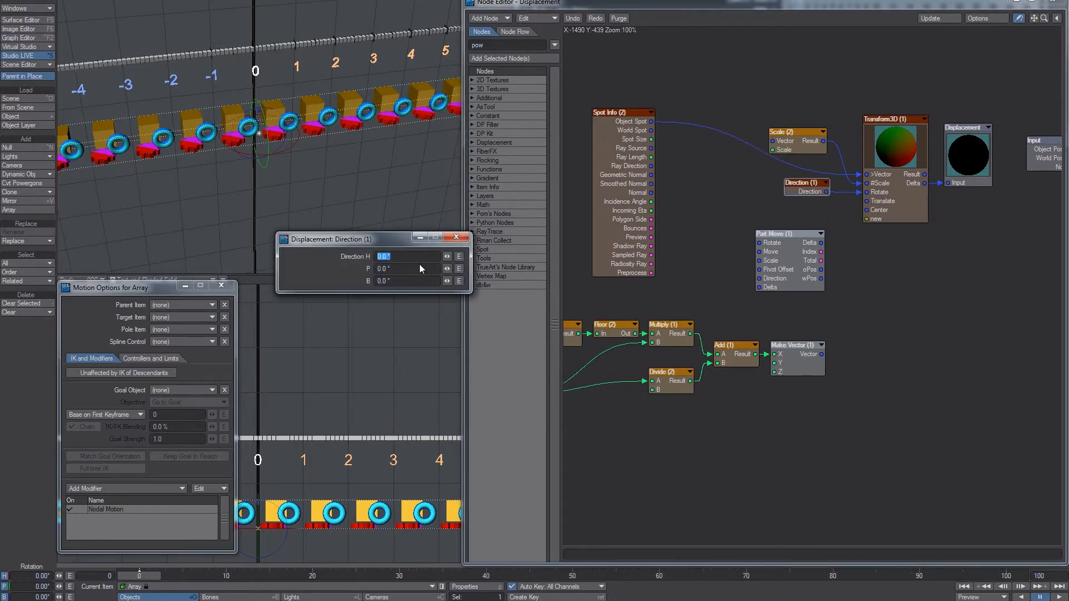
pyautogui.moveTo(447, 256); pyautogui.dragTo(479, 256)
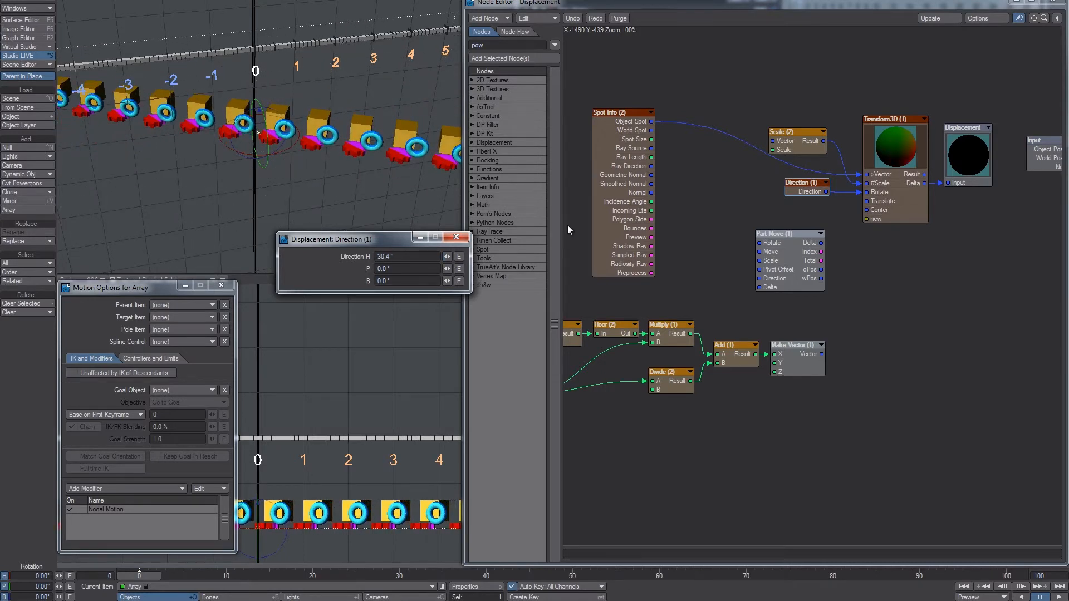
# Shift the Spot Info (2) node slightly up and right, and reset the Direction (1) heading to 0°.
pyautogui.moveTo(619, 112); pyautogui.dragTo(644, 101)
pyautogui.moveTo(406, 240); pyautogui.dragTo(445, 257)
pyautogui.click(403, 256)
pyautogui.write('0')
pyautogui.press('Tab')
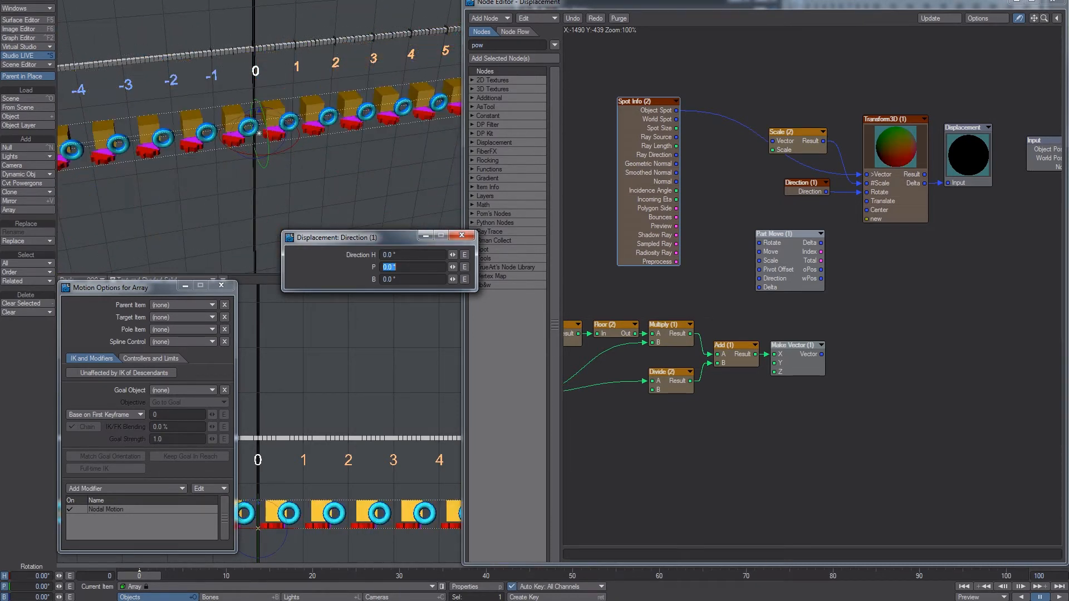
# Check the Part Move (1) settings and connect its oPos output to the Center input of Transform3D (1).
pyautogui.scroll(3, 301, 116)
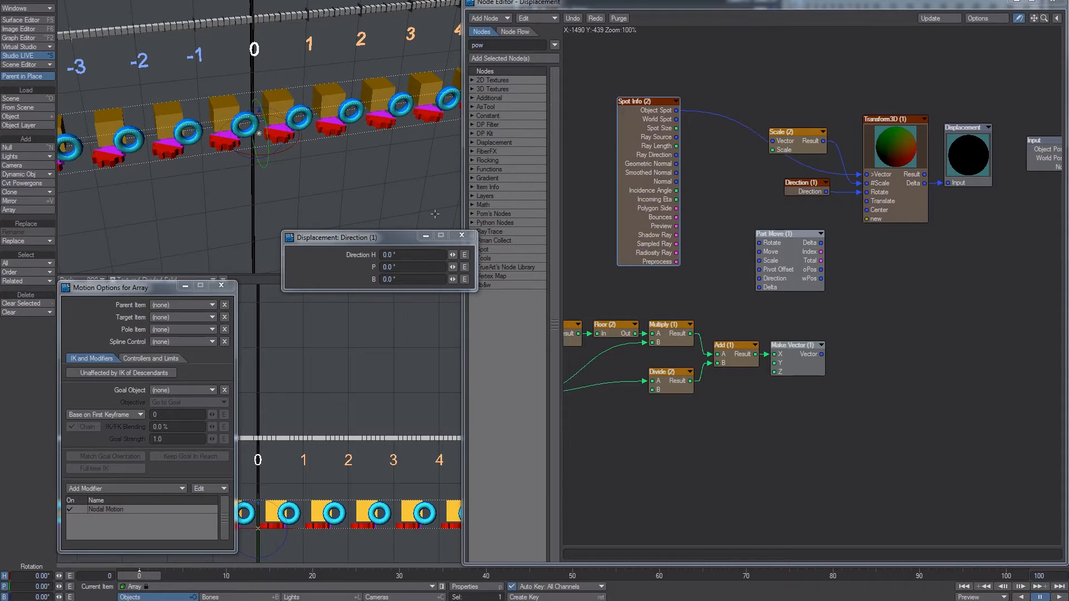
pyautogui.click(802, 280)
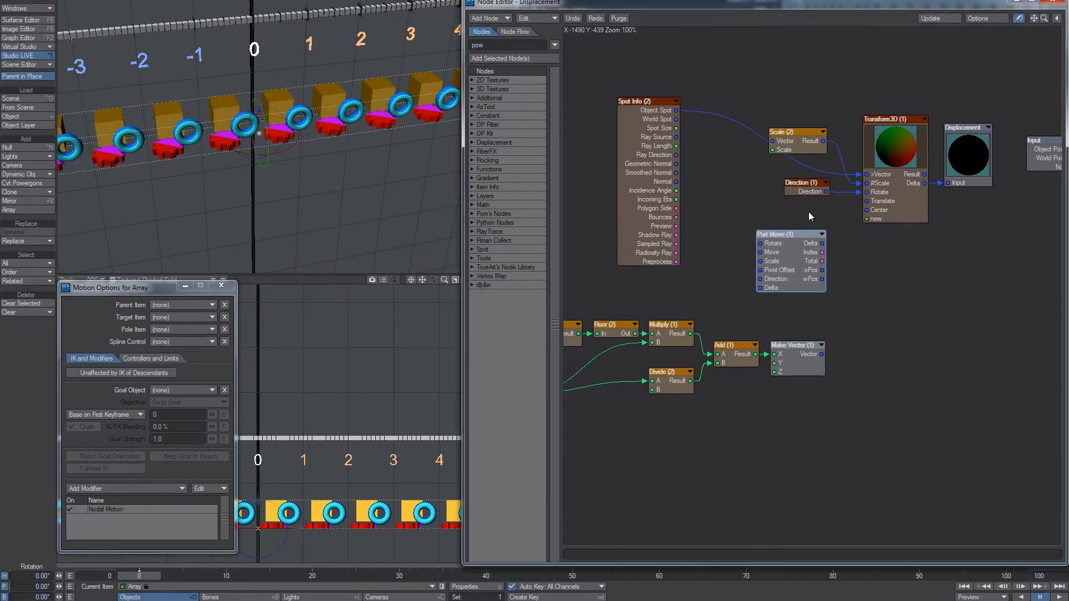
pyautogui.doubleClick(793, 259)
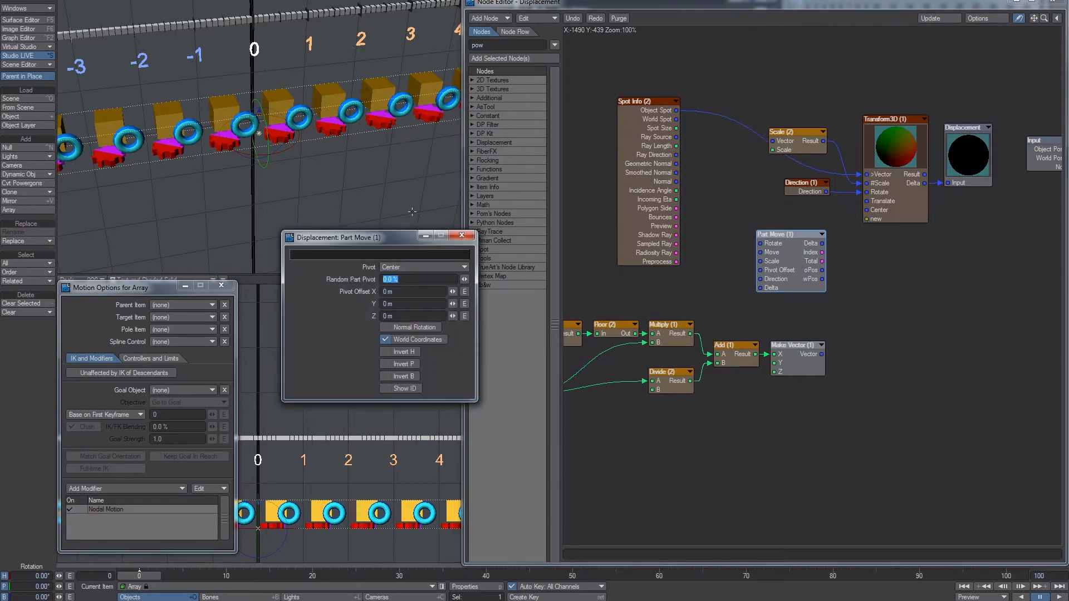
pyautogui.click(461, 236)
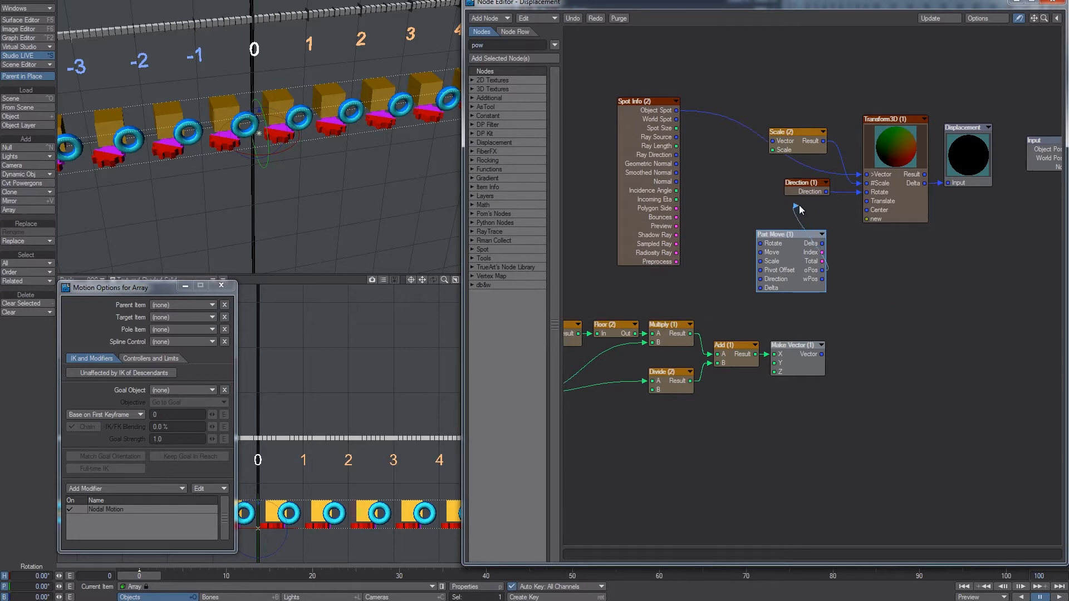
pyautogui.moveTo(798, 205); pyautogui.dragTo(879, 212)
# Test part rotation with Direction (1) headings of 640° and 338°, and reset the heading to 0°.
pyautogui.doubleClick(805, 188)
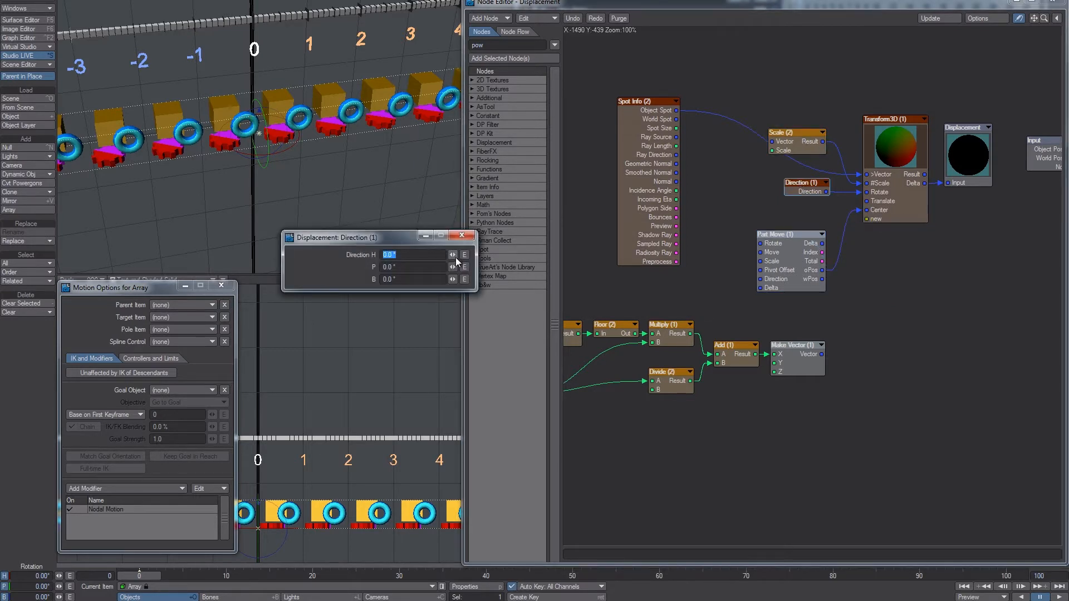
pyautogui.moveTo(453, 255); pyautogui.dragTo(490, 255)
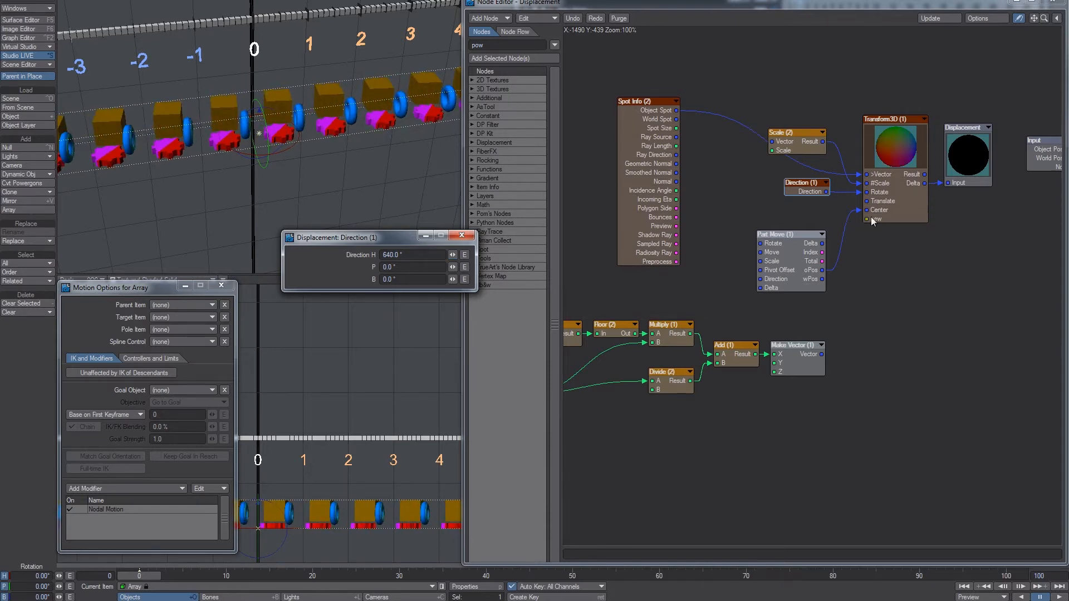
pyautogui.moveTo(453, 255); pyautogui.dragTo(227, 128)
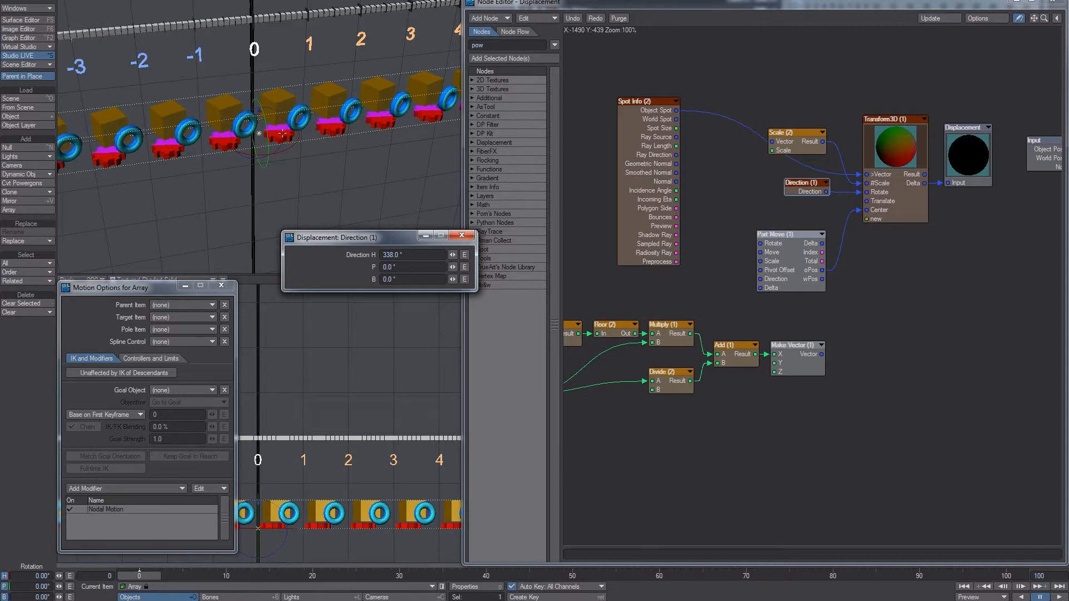
pyautogui.click(439, 259)
pyautogui.write('0')
pyautogui.press('Tab')
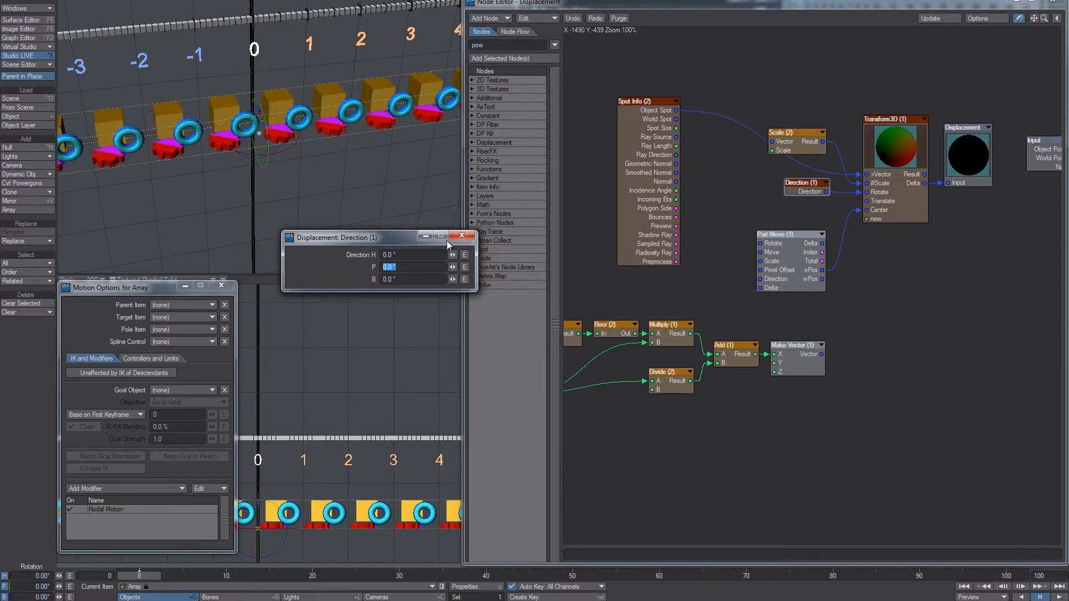
pyautogui.click(461, 235)
# Bring the lower quantizing chain into view, switch to the paint program and draw a long horizontal axis above the conjugation notes.
pyautogui.keyDown('alt'); pyautogui.moveTo(704, 293); pyautogui.dragTo(793, 281); pyautogui.keyUp('alt')
pyautogui.keyDown('alt'); pyautogui.moveTo(566, 362); pyautogui.dragTo(653, 362); pyautogui.keyUp('alt')
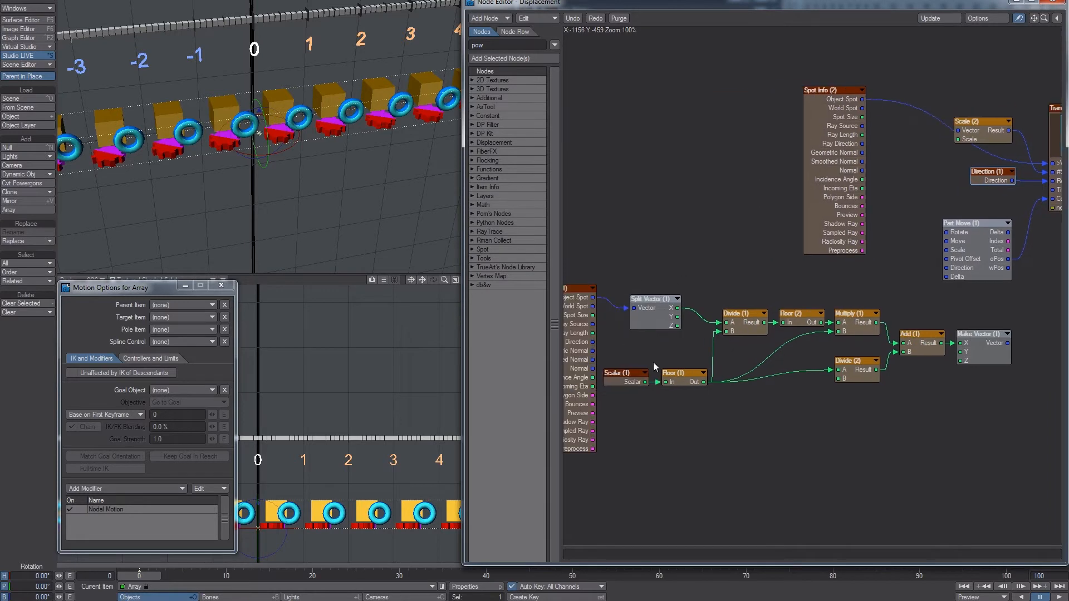
pyautogui.click(733, 600)
pyautogui.moveTo(239, 105); pyautogui.dragTo(214, 369, button='middle')
pyautogui.keyDown('shift'); pyautogui.moveTo(106, 201); pyautogui.dragTo(472, 205); pyautogui.keyUp('shift')
pyautogui.keyDown('shift'); pyautogui.moveTo(259, 188); pyautogui.dragTo(259, 233); pyautogui.keyUp('shift')
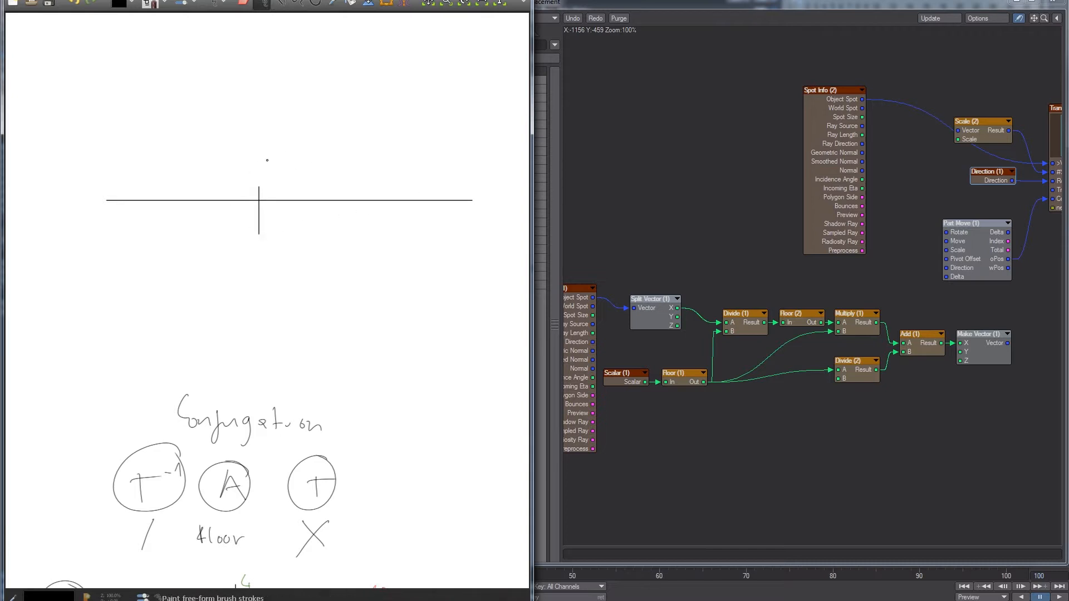
pyautogui.moveTo(267, 198); pyautogui.dragTo(290, 149)
pyautogui.hotkey('ctrl', 'z')
pyautogui.hotkey('ctrl', 'z')
pyautogui.hotkey('ctrl', 'z')
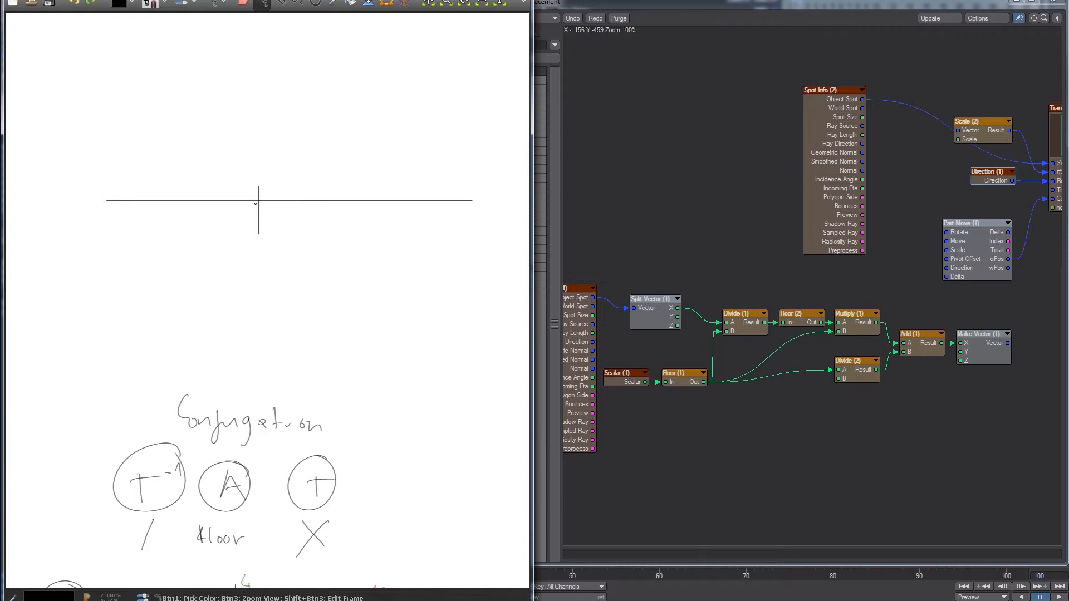
# Mark the axis with short ticks labelled 0, 1, 2 and 3, and draw an oval above each interval.
pyautogui.moveTo(259, 190); pyautogui.dragTo(259, 208)
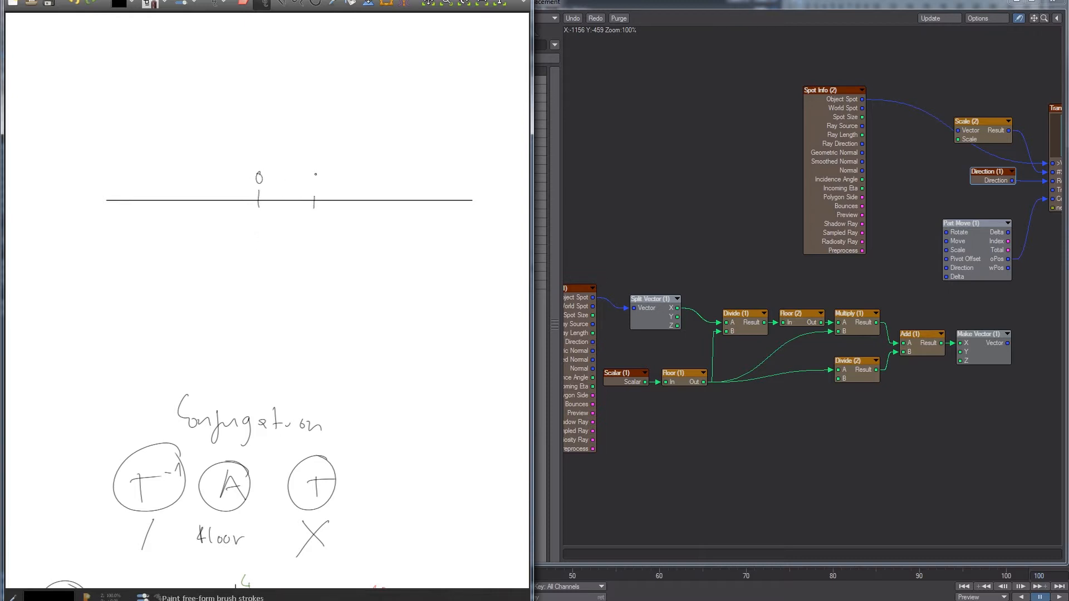
pyautogui.moveTo(290, 127)
pyautogui.mouseDown()
pyautogui.moveTo(302, 152)
pyautogui.moveTo(354, 183)
pyautogui.mouseUp()
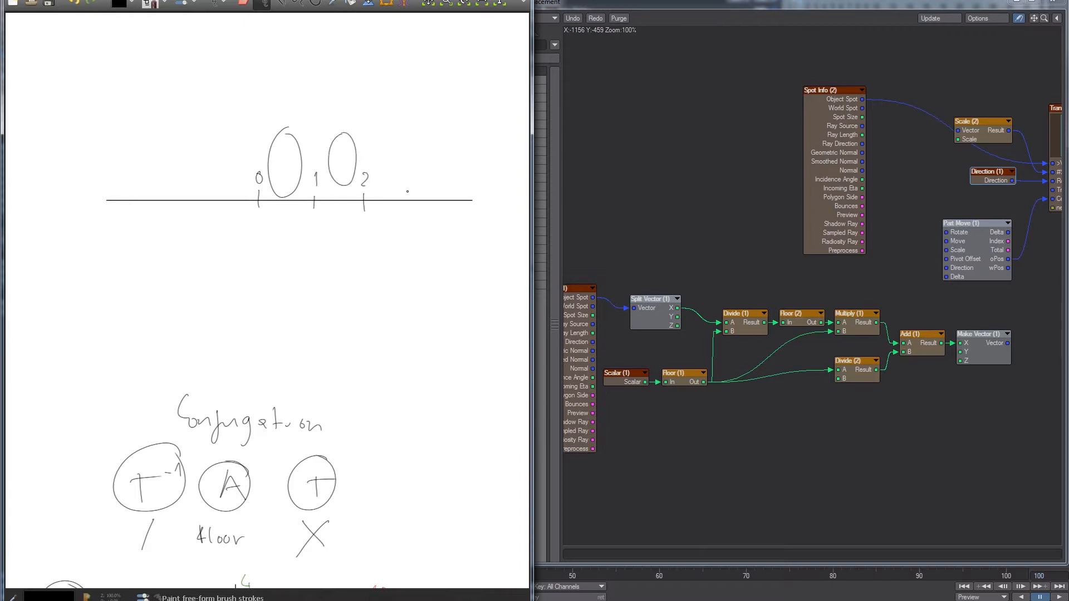
pyautogui.moveTo(393, 145); pyautogui.dragTo(376, 179)
pyautogui.hotkey('ctrl', 'z')
pyautogui.hotkey('ctrl', 'z')
pyautogui.hotkey('ctrl', 'z')
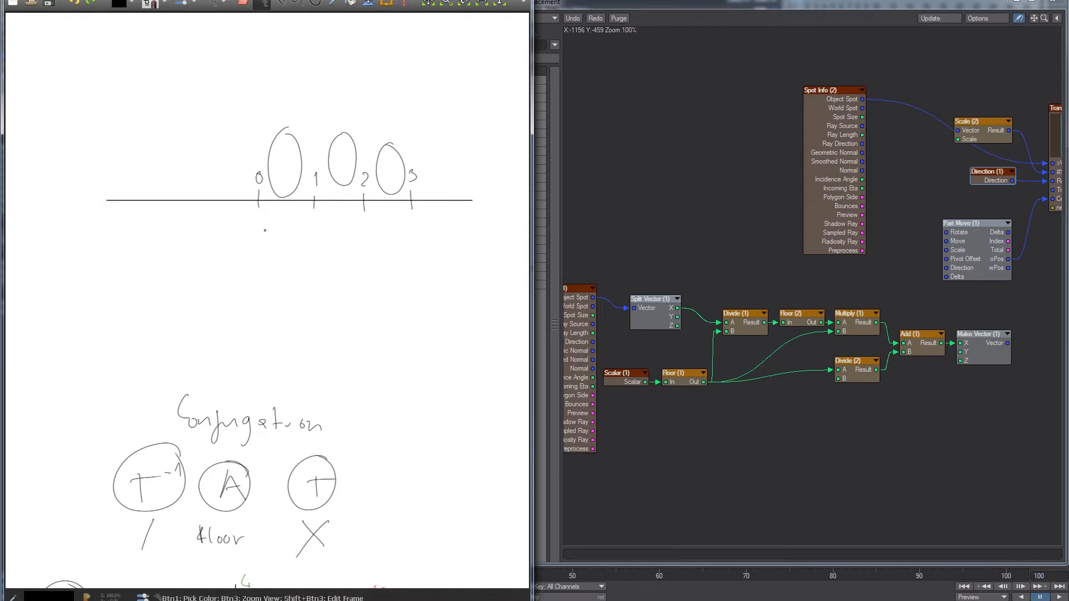
pyautogui.press('l')
pyautogui.moveTo(259, 225)
pyautogui.mouseDown()
pyautogui.moveTo(331, 225)
pyautogui.moveTo(313, 225)
pyautogui.mouseUp()
pyautogui.press('b')
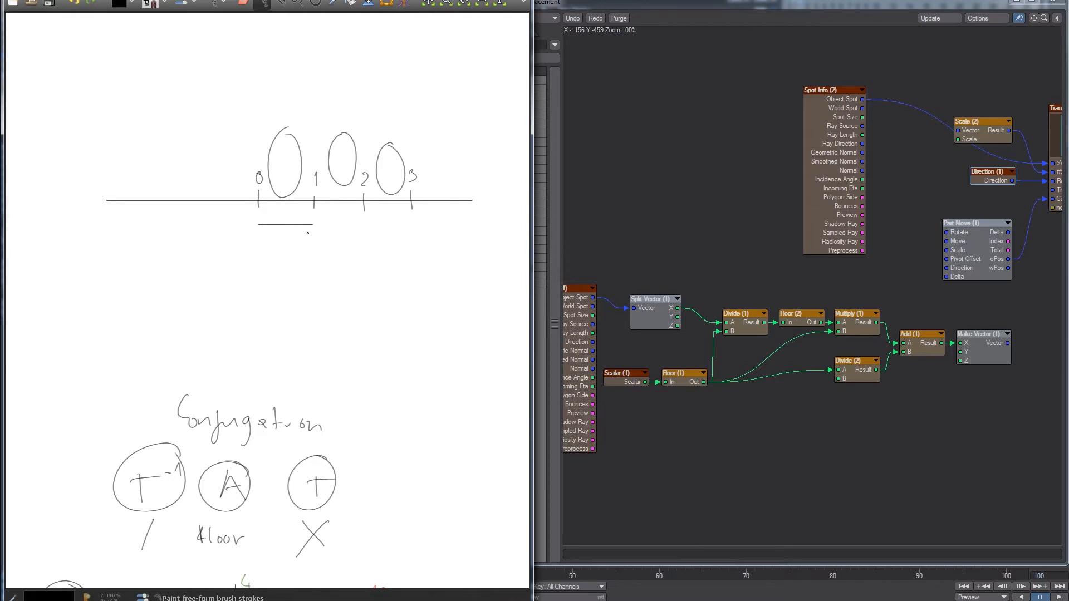
pyautogui.hotkey('ctrl', 'z')
pyautogui.hotkey('ctrl', 'z')
pyautogui.hotkey('ctrl', 'z')
pyautogui.hotkey('ctrl', 'z')
pyautogui.moveTo(260, 168); pyautogui.dragTo(385, 166)
pyautogui.moveTo(422, 162); pyautogui.dragTo(429, 187)
pyautogui.hotkey('ctrl', 'z')
pyautogui.hotkey('ctrl', 'z')
pyautogui.hotkey('ctrl', 'z')
pyautogui.hotkey('ctrl', 'z')
# Draw vertical lines through the centres of the three ovals and label them 0.5, 1.5 and 2.5 below the axis.
pyautogui.keyDown('shift'); pyautogui.moveTo(283, 215); pyautogui.dragTo(283, 103); pyautogui.keyUp('shift')
pyautogui.keyDown('shift'); pyautogui.moveTo(342, 211); pyautogui.dragTo(342, 107); pyautogui.keyUp('shift')
pyautogui.keyDown('shift'); pyautogui.moveTo(392, 212); pyautogui.dragTo(393, 118); pyautogui.keyUp('shift')
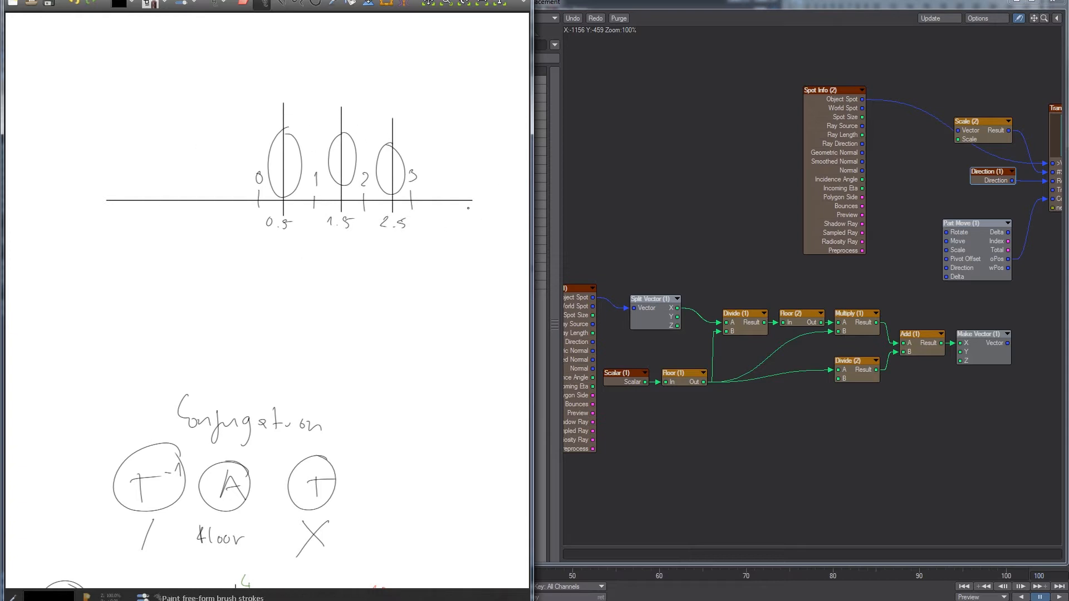
# Switch back to LightWave and examine the divide, floor and multiply chain and the settings of Divide (2).
pyautogui.click(695, 218)
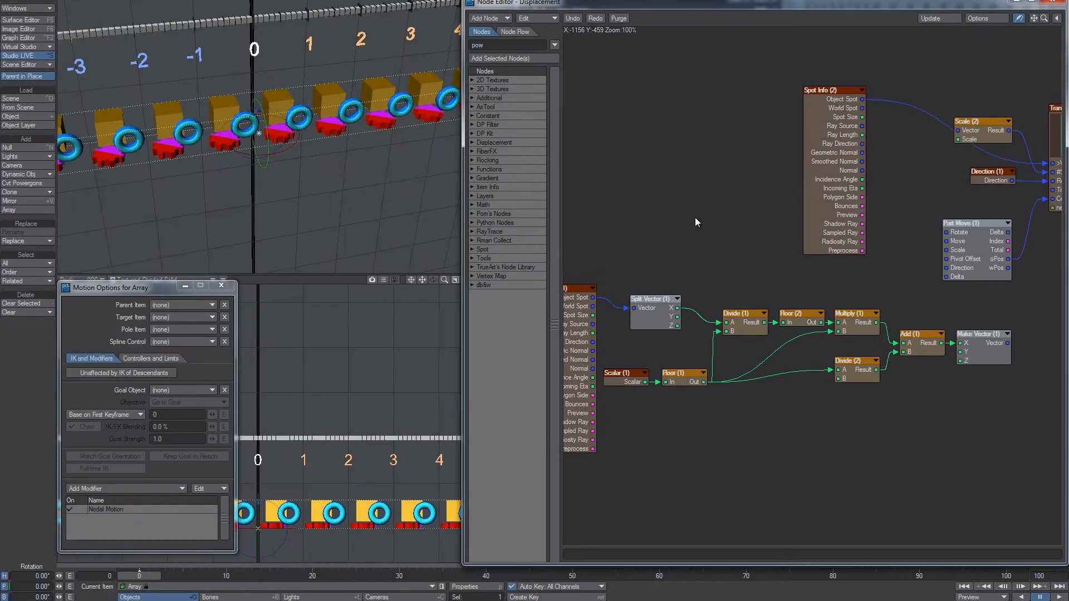
pyautogui.moveTo(866, 302); pyautogui.dragTo(869, 330)
pyautogui.click(689, 269)
pyautogui.click(808, 279)
pyautogui.click(747, 319)
pyautogui.click(801, 317)
pyautogui.click(868, 325)
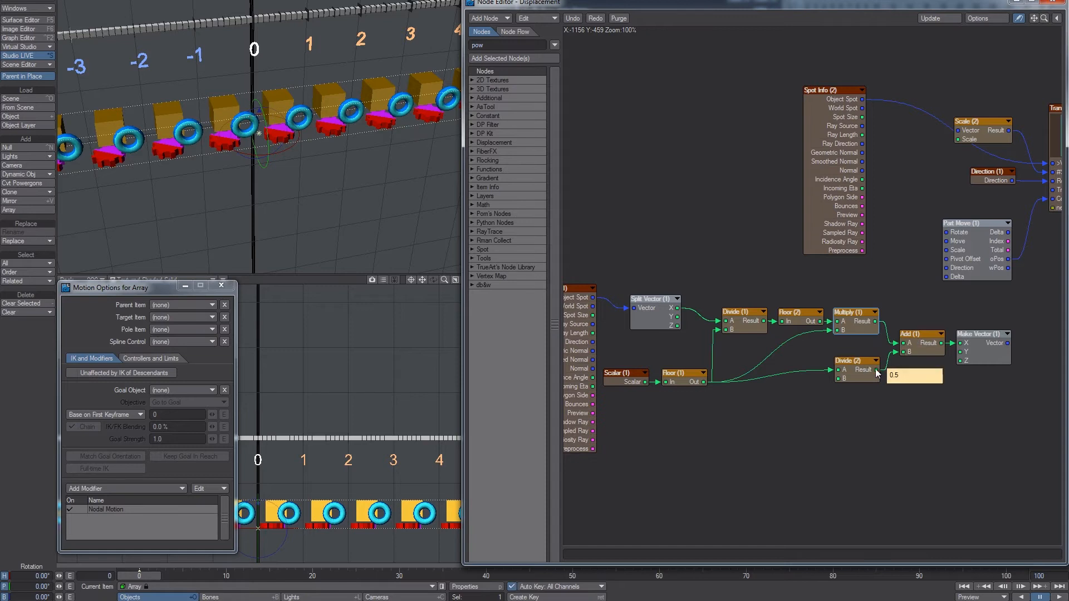
pyautogui.moveTo(871, 370); pyautogui.dragTo(865, 378)
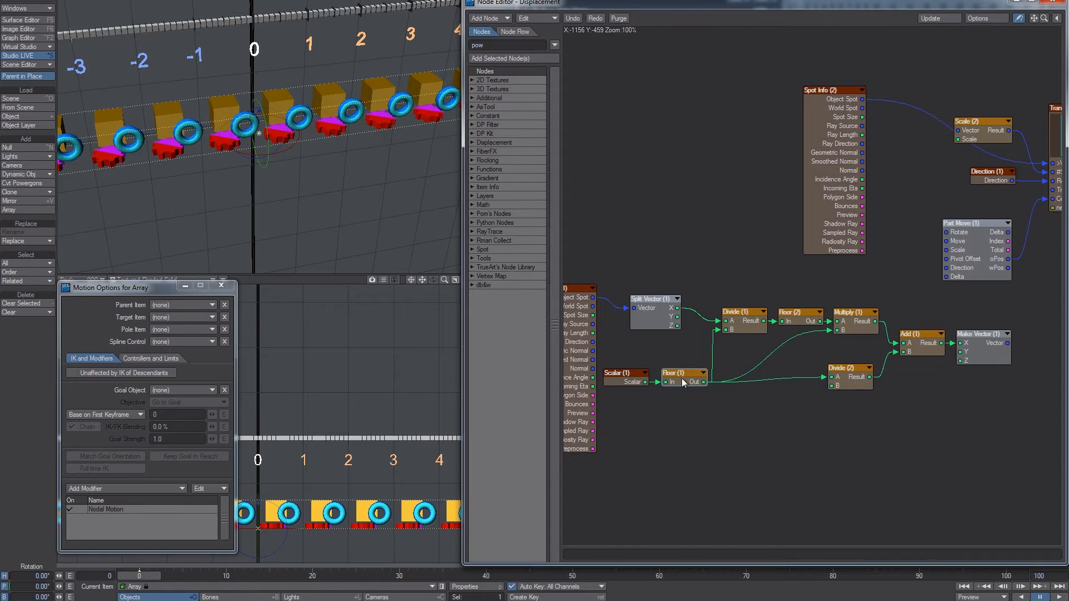
pyautogui.doubleClick(846, 383)
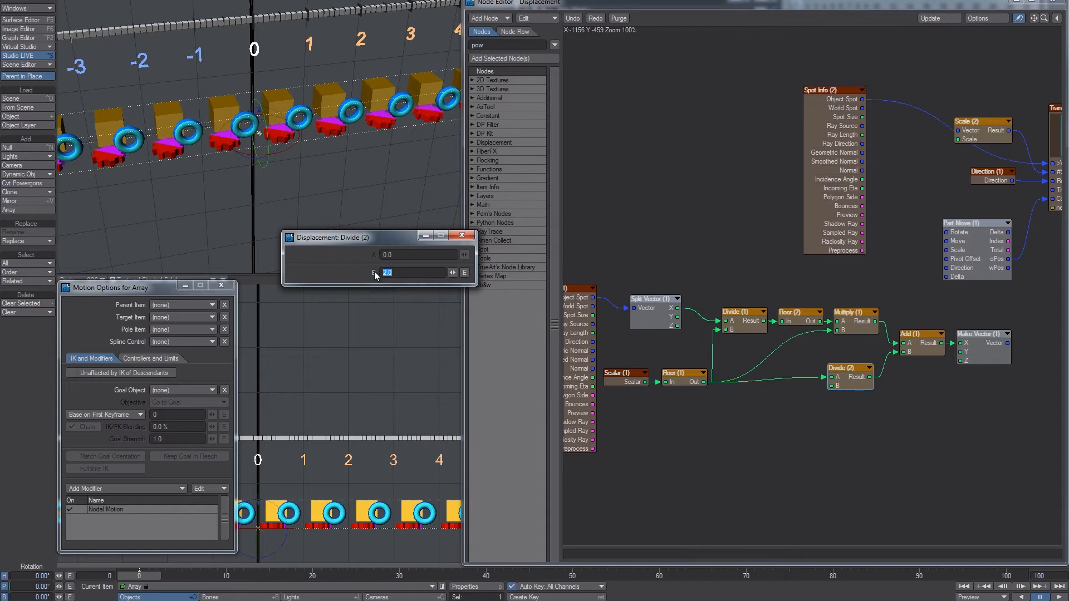
pyautogui.moveTo(861, 283); pyautogui.dragTo(741, 323)
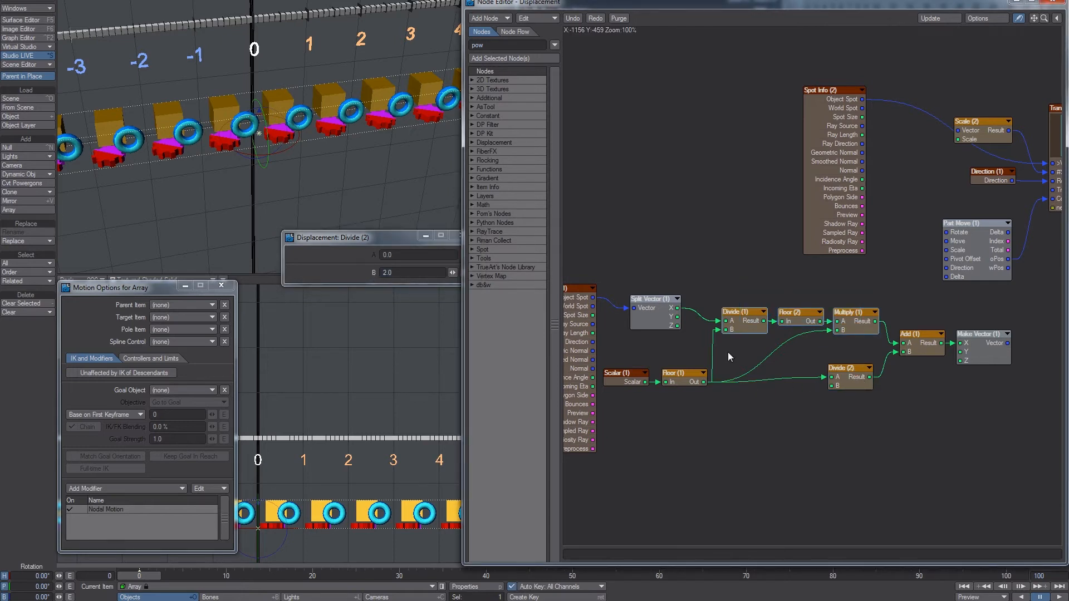
# Connect the vector output of Make Vector (1) to the Center input of the Transform3D node.
pyautogui.moveTo(951, 313); pyautogui.dragTo(846, 309, button='middle')
pyautogui.moveTo(903, 341)
pyautogui.moveTo(902, 340); pyautogui.dragTo(946, 195)
pyautogui.moveTo(731, 331); pyautogui.dragTo(820, 329, button='middle')
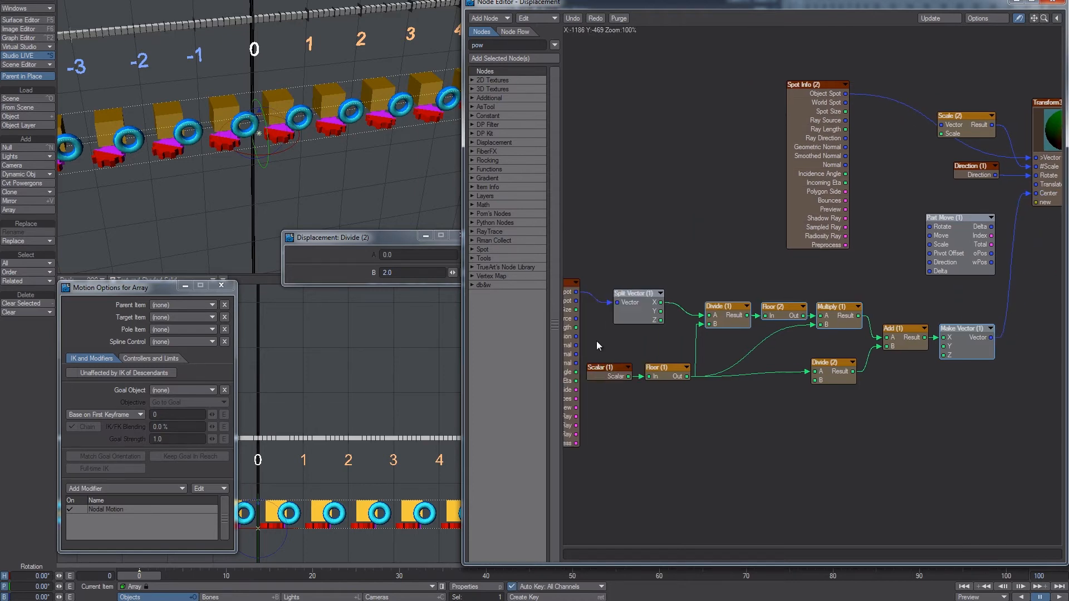
# Check the Scalar (1) setting and test the rotation of the array parts by increasing the heading in Direction (1).
pyautogui.doubleClick(607, 370)
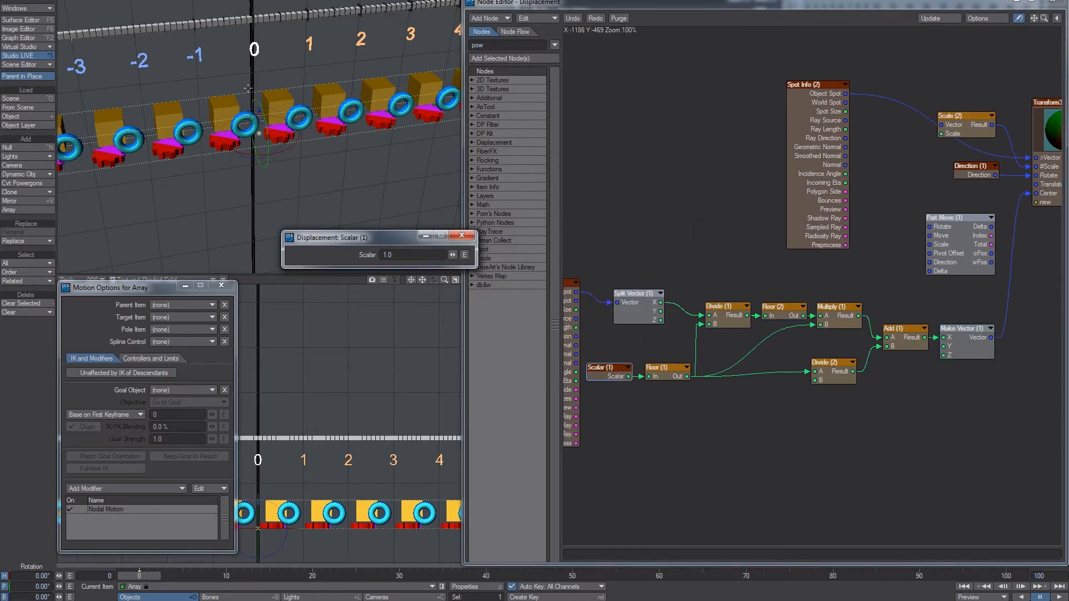
pyautogui.doubleClick(970, 166)
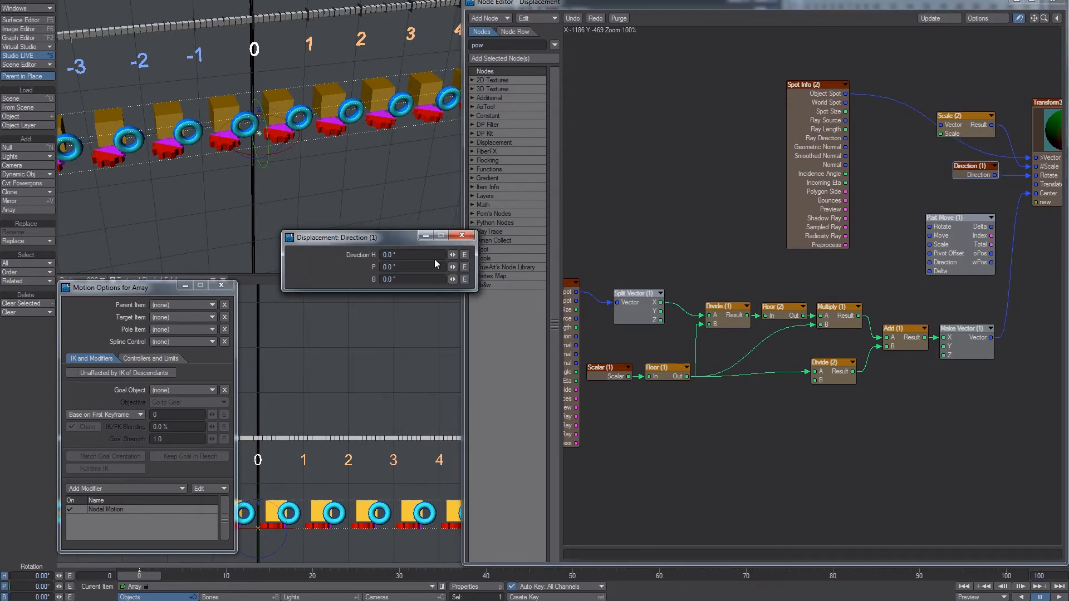
pyautogui.moveTo(453, 255); pyautogui.dragTo(768, 255)
# Set Scalar (1) to 2 and rotate the grouped parts with a Direction (1) heading of 2660°.
pyautogui.doubleClick(619, 375)
pyautogui.moveTo(394, 255); pyautogui.dragTo(312, 276)
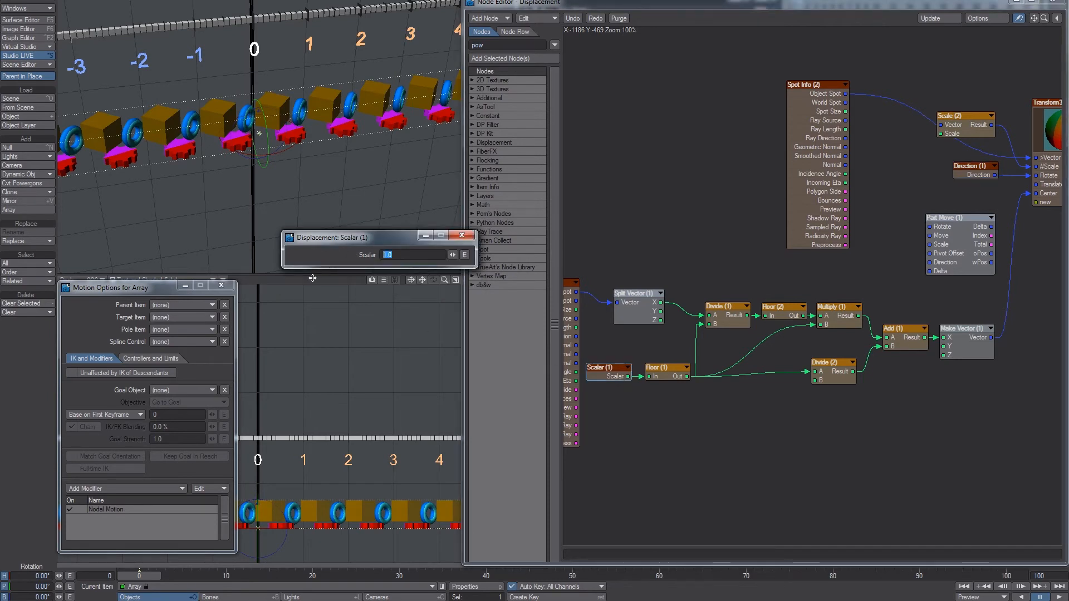
pyautogui.write('2')
pyautogui.press('Return')
pyautogui.doubleClick(971, 167)
pyautogui.moveTo(453, 255); pyautogui.dragTo(536, 255)
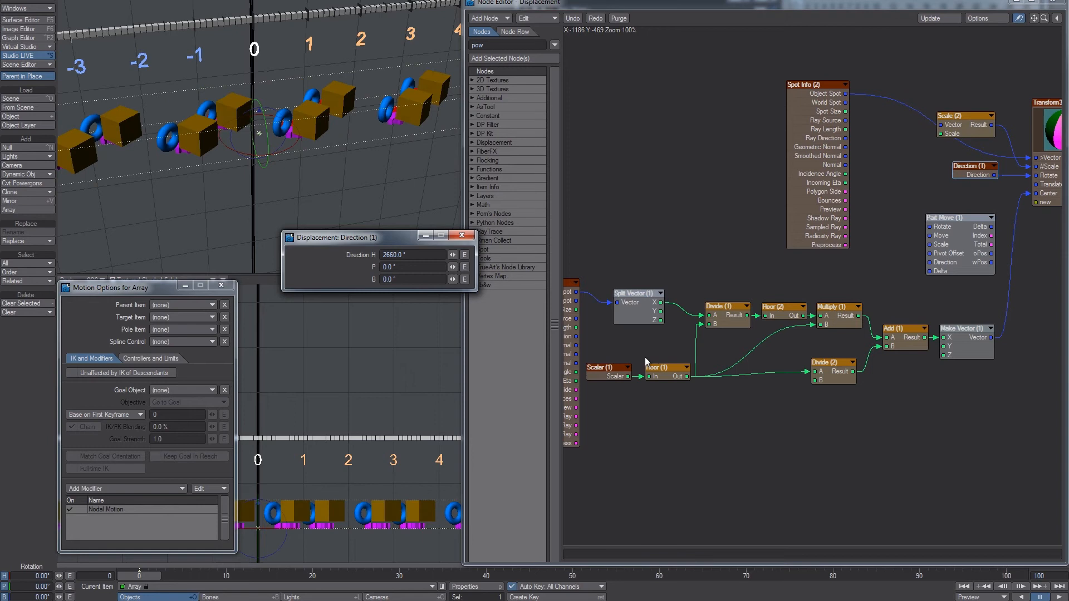
# Set Scalar (1) to 3 and rotate the grouped parts with a Direction (1) heading of 3560°.
pyautogui.doubleClick(610, 372)
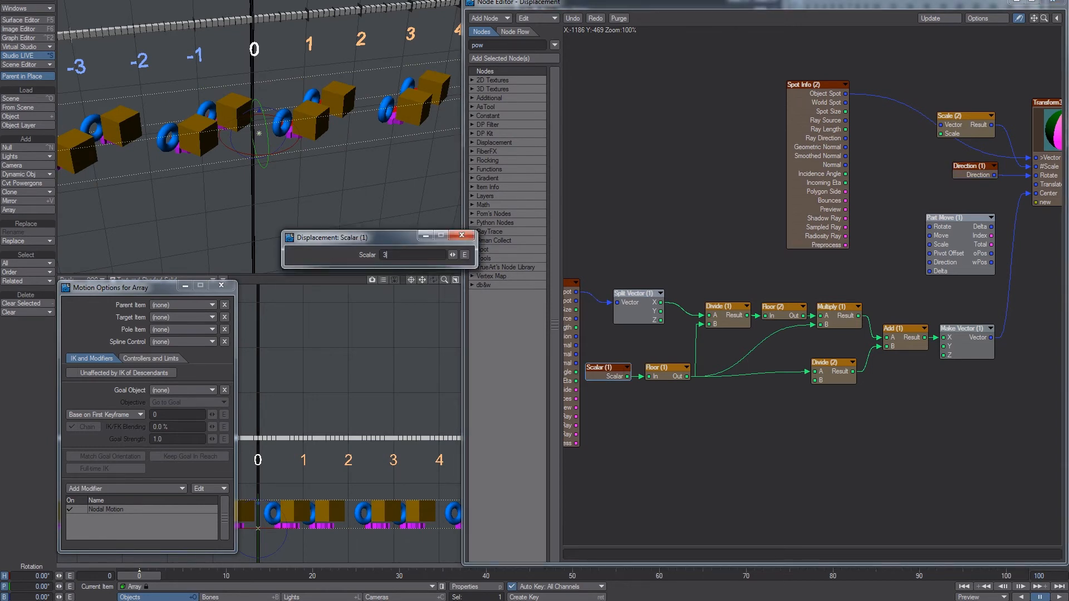
pyautogui.press('Return')
pyautogui.doubleClick(966, 167)
pyautogui.moveTo(453, 255); pyautogui.dragTo(523, 255)
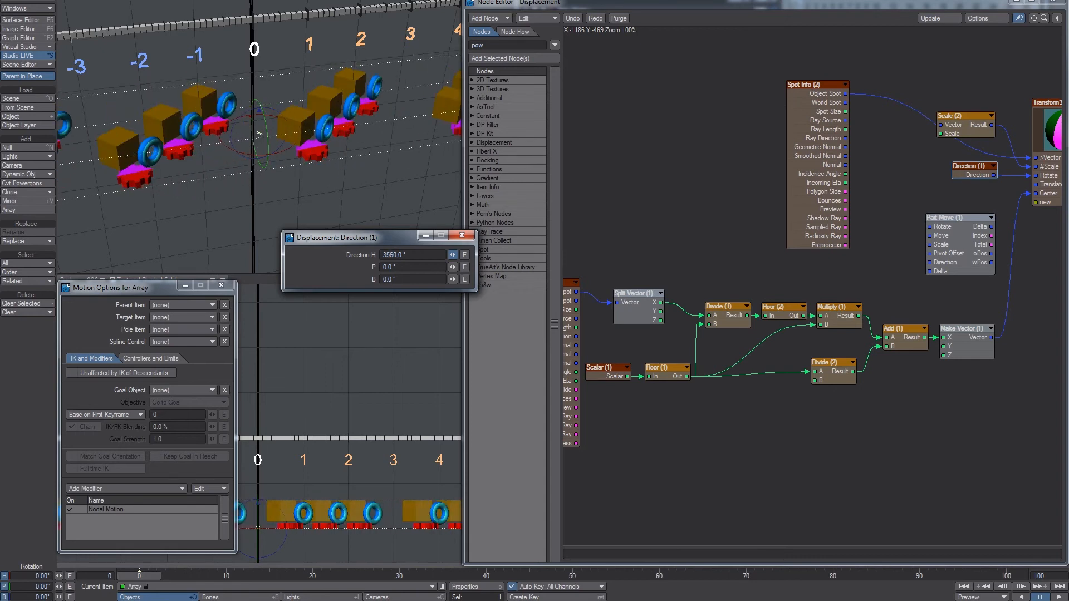
# Reduce the scale of the grouped parts to 80.5 % in the Scale (2) node.
pyautogui.doubleClick(967, 126)
pyautogui.moveTo(452, 296); pyautogui.dragTo(496, 295)
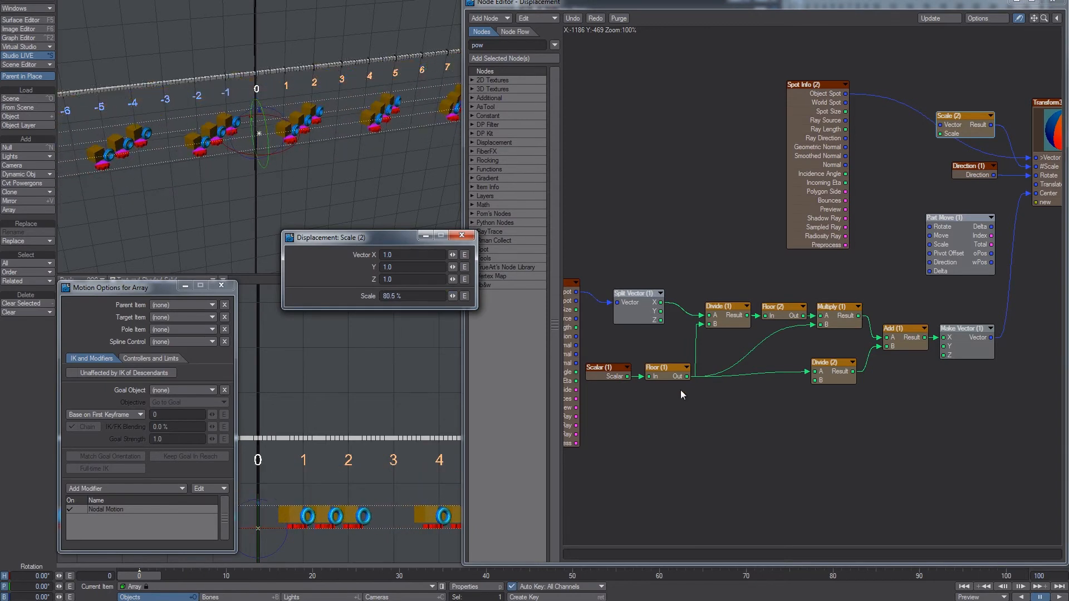
# Set Scalar (1) to 4 and rotate the grouped parts with a Direction (1) heading of 4280°.
pyautogui.click(604, 372)
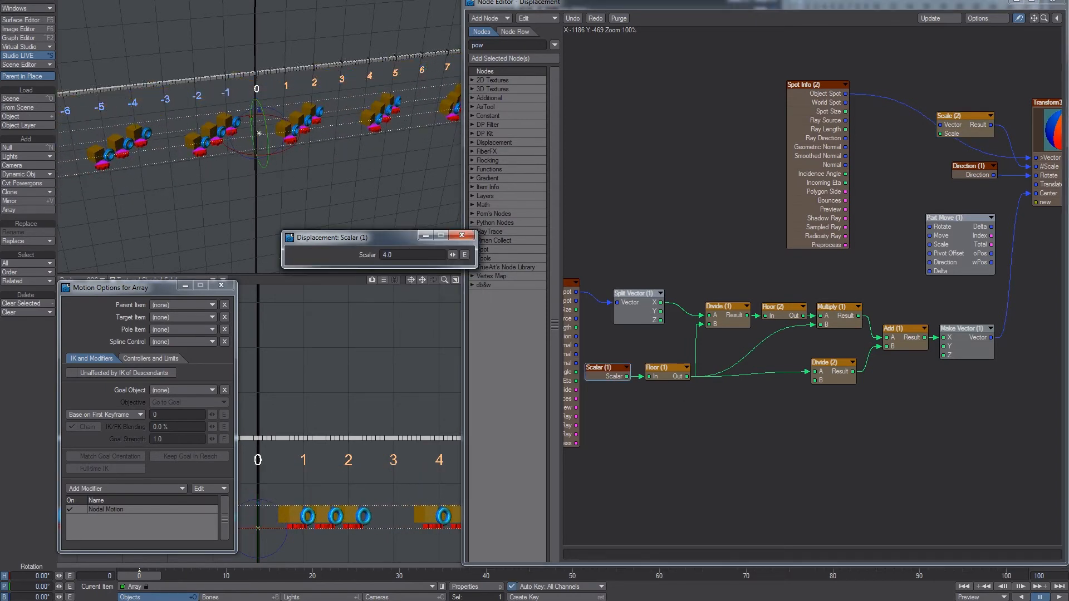
pyautogui.click(976, 172)
pyautogui.moveTo(453, 257); pyautogui.dragTo(505, 257)
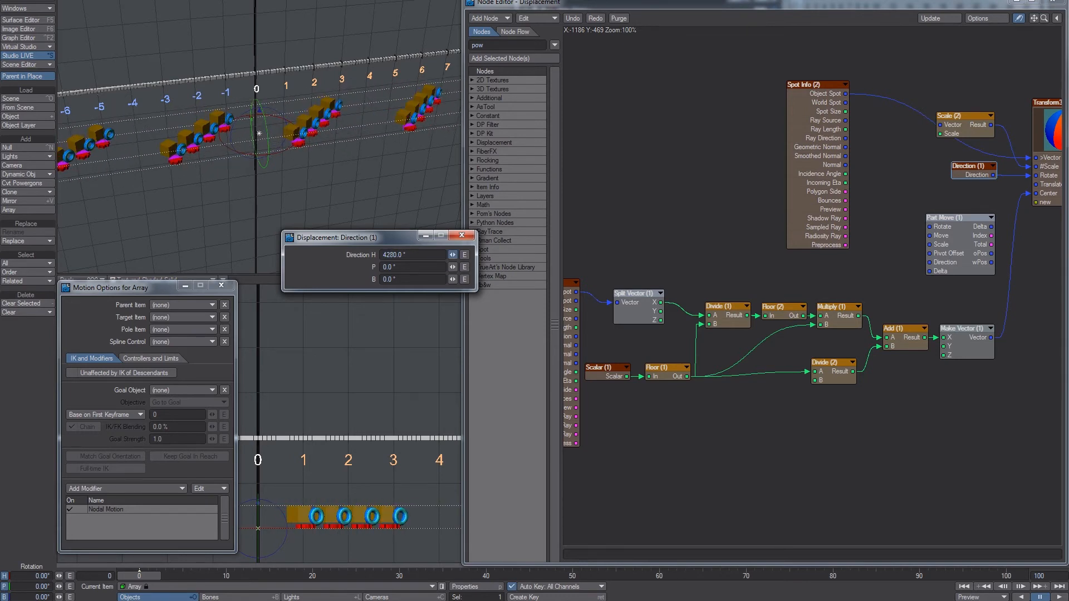
# Move the Multiply (1) node slightly further away from Floor (2) and inspect the grouped parts in the perspective view.
pyautogui.moveTo(795, 290); pyautogui.dragTo(720, 308)
pyautogui.click(723, 286)
pyautogui.click(776, 311)
pyautogui.moveTo(825, 316); pyautogui.dragTo(840, 320)
pyautogui.keyDown('alt'); pyautogui.moveTo(295, 113); pyautogui.dragTo(277, 115); pyautogui.keyUp('alt')
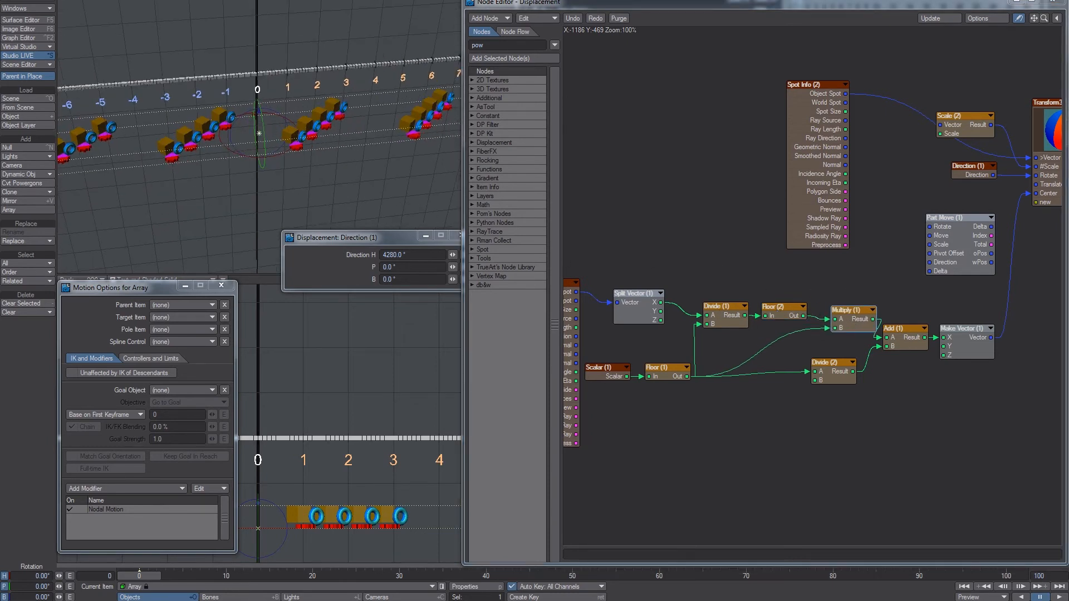
pyautogui.keyDown('alt'); pyautogui.keyDown('shift'); pyautogui.moveTo(412, 22); pyautogui.dragTo(318, 24); pyautogui.keyUp('shift'); pyautogui.keyUp('alt')
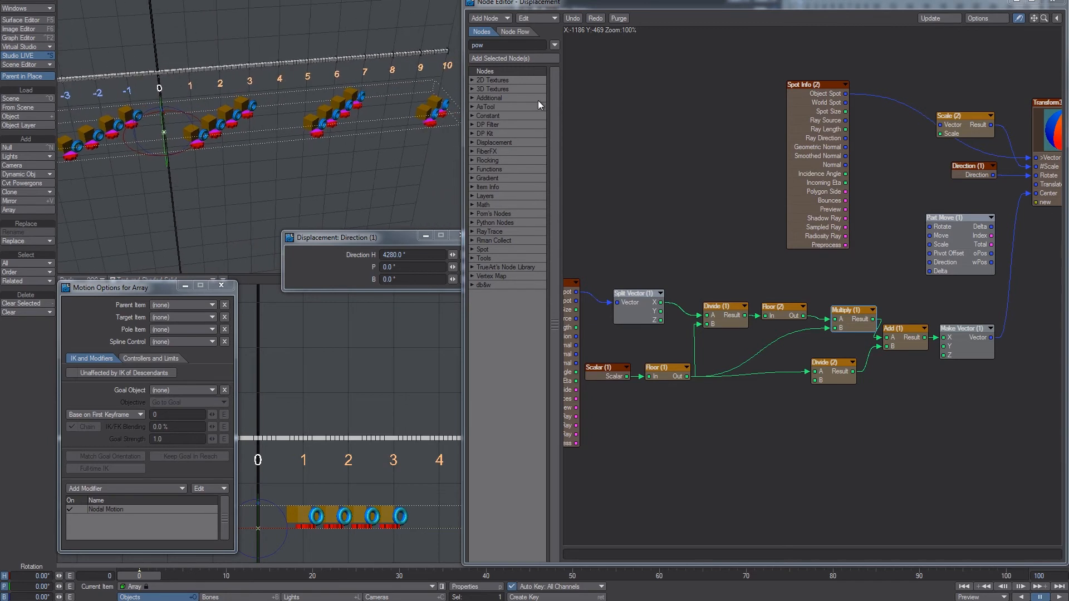
# Move the Part Move (1) node to the other side of the Spot Info (2) node.
pyautogui.keyDown('alt'); pyautogui.moveTo(949, 221); pyautogui.dragTo(771, 206); pyautogui.keyUp('alt')
pyautogui.keyDown('alt'); pyautogui.moveTo(914, 216); pyautogui.dragTo(964, 220); pyautogui.keyUp('alt')
pyautogui.moveTo(813, 227); pyautogui.dragTo(591, 96)
pyautogui.keyDown('alt'); pyautogui.moveTo(599, 150); pyautogui.dragTo(638, 150); pyautogui.keyUp('alt')
# Add a LogicV1 node above Multiply (1) and connect the output of Floor (2) to its A1 input.
pyautogui.click(506, 45)
pyautogui.write('log')
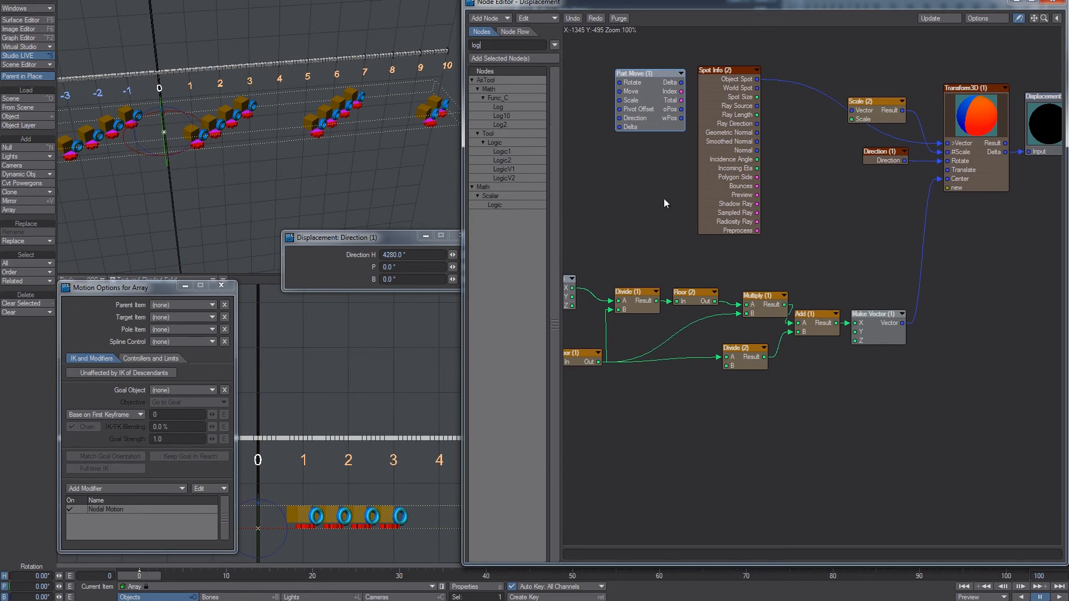
pyautogui.doubleClick(512, 168)
pyautogui.moveTo(809, 292); pyautogui.dragTo(841, 244)
pyautogui.keyDown('alt'); pyautogui.moveTo(701, 281); pyautogui.dragTo(890, 229); pyautogui.keyUp('alt')
pyautogui.click(911, 240)
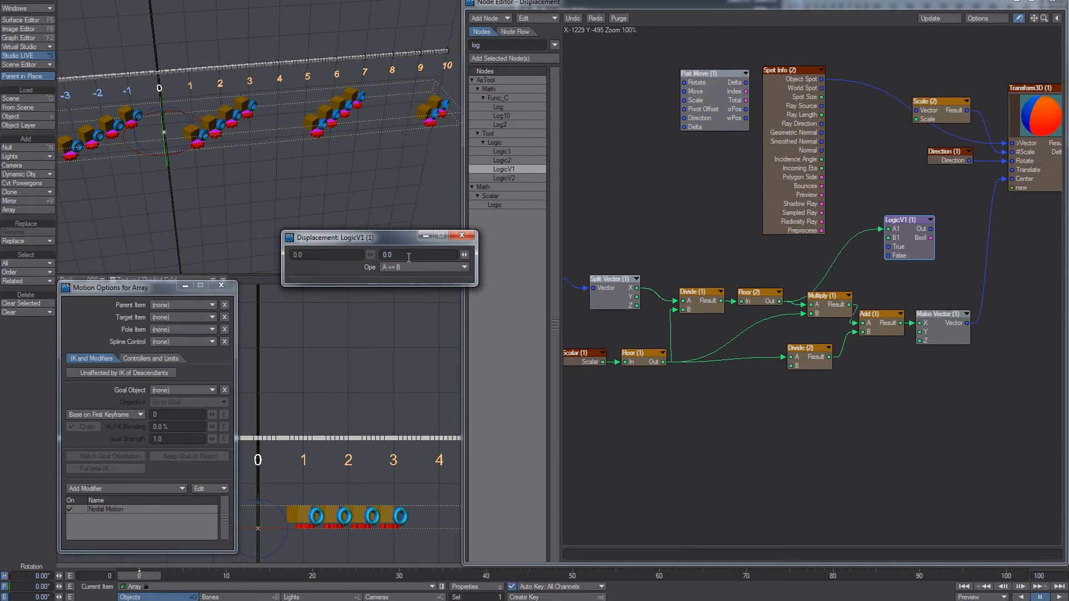
pyautogui.click(462, 235)
pyautogui.moveTo(904, 259); pyautogui.dragTo(902, 255)
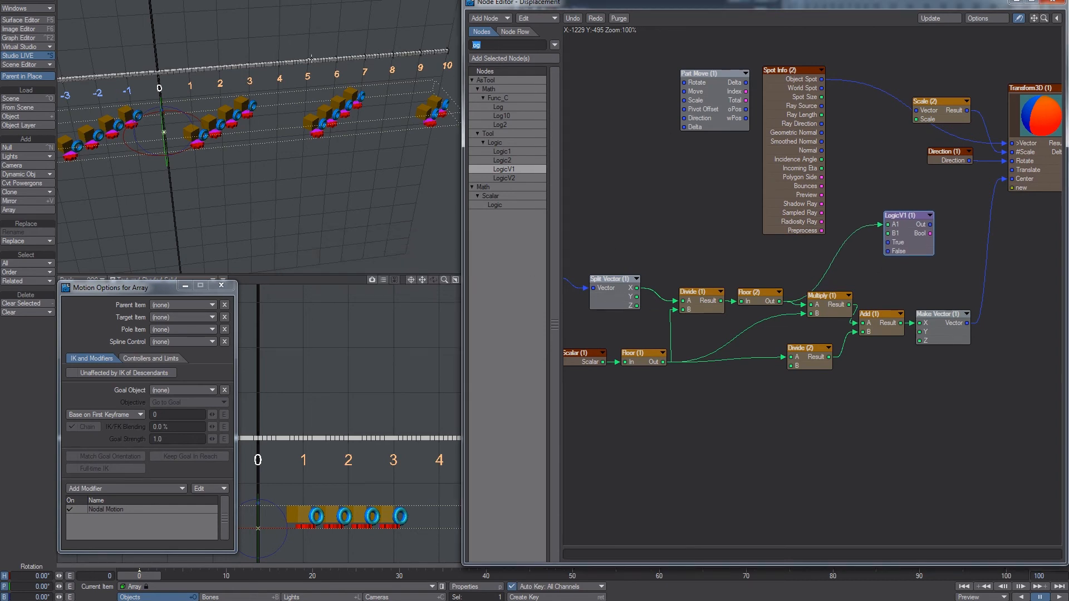
# Add a second Make Vector node beside LogicV1 (1) and connect its vector output to the True input.
pyautogui.write('mak')
pyautogui.doubleClick(510, 123)
pyautogui.moveTo(822, 279); pyautogui.dragTo(815, 245)
pyautogui.moveTo(777, 135); pyautogui.dragTo(779, 83)
pyautogui.moveTo(701, 130); pyautogui.dragTo(706, 92)
pyautogui.moveTo(827, 246); pyautogui.dragTo(890, 242)
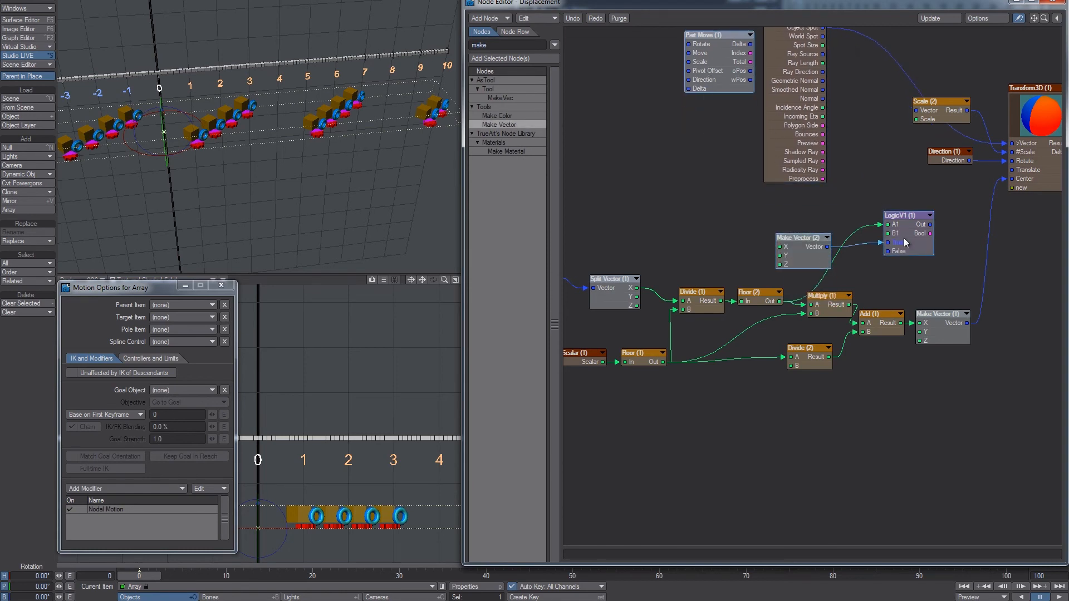
# Set Y of Make Vector (2) to 1 and connect the LogicV1 (1) output to Translate on Transform3D (1).
pyautogui.doubleClick(799, 238)
pyautogui.moveTo(392, 267); pyautogui.dragTo(372, 262)
pyautogui.write('1')
pyautogui.press('Tab')
pyautogui.keyDown('alt'); pyautogui.moveTo(932, 244); pyautogui.dragTo(950, 160); pyautogui.keyUp('alt')
pyautogui.moveTo(218, 152)
pyautogui.keyDown('alt'); pyautogui.mouseDown()
pyautogui.moveTo(257, 149)
pyautogui.moveTo(237, 148)
pyautogui.mouseUp(); pyautogui.keyUp('alt')
pyautogui.moveTo(729, 241); pyautogui.dragTo(734, 229)
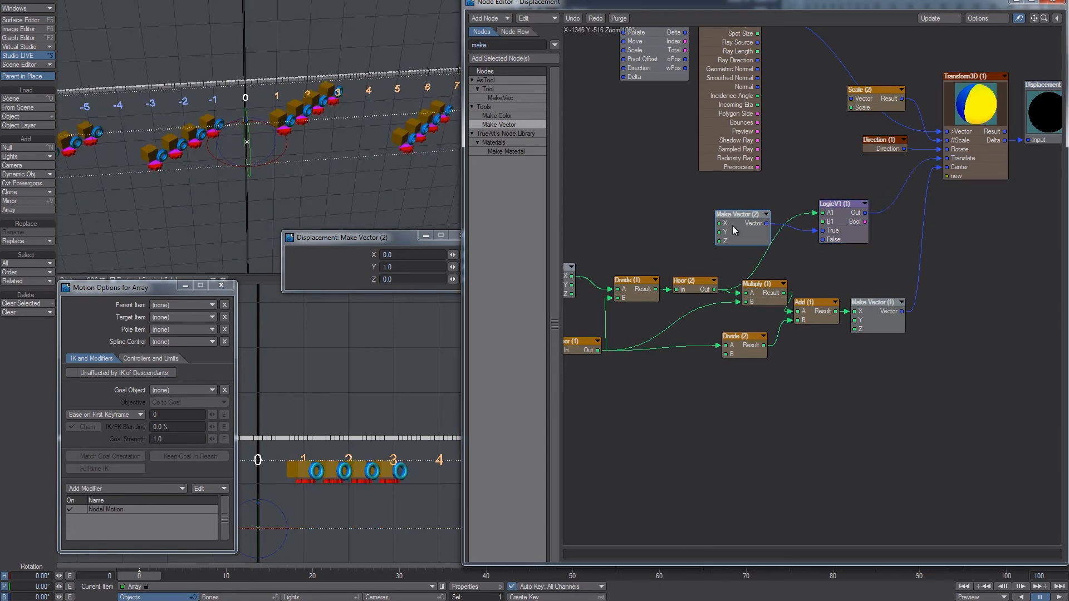
# Set the B comparison value of LogicV1 (1) to 1.
pyautogui.click(838, 204)
pyautogui.moveTo(404, 254); pyautogui.dragTo(283, 259)
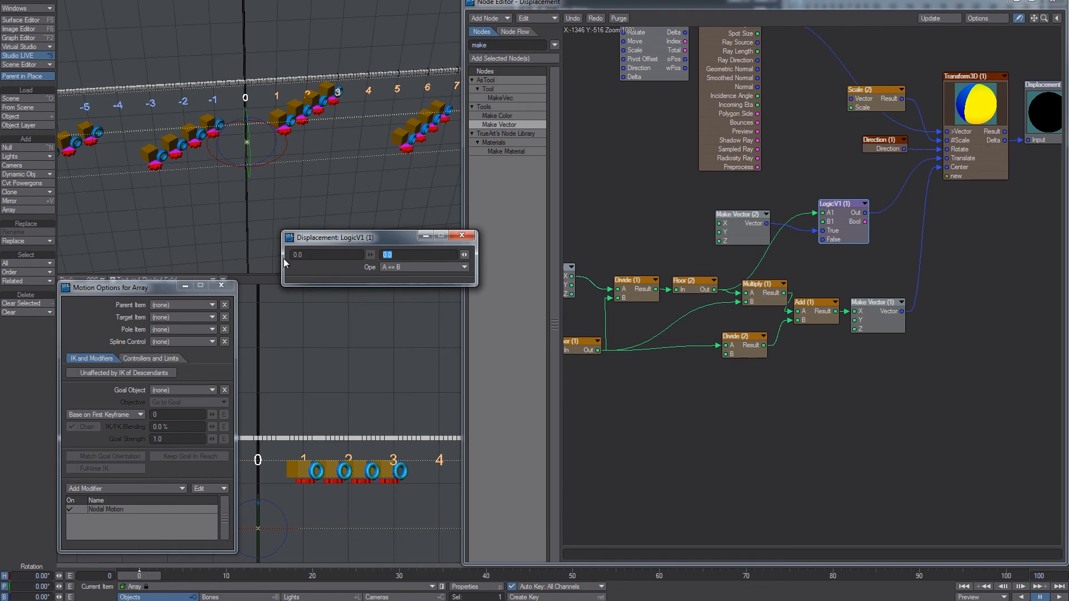
pyautogui.write('1')
pyautogui.press('Return')
pyautogui.keyDown('alt'); pyautogui.moveTo(329, 207); pyautogui.dragTo(364, 206); pyautogui.keyUp('alt')
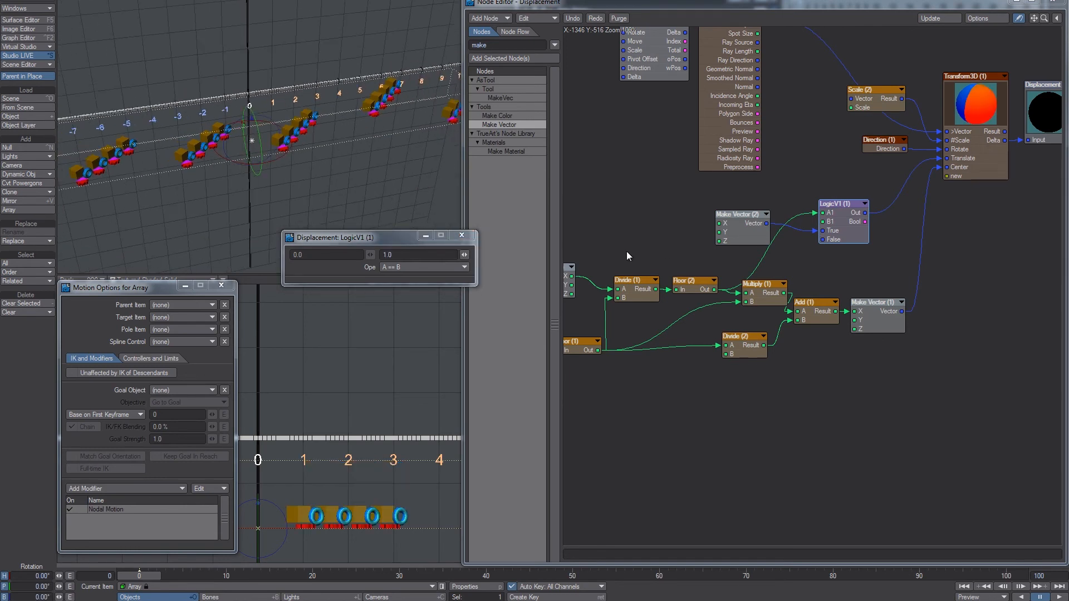
# Add a constant Integer node and connect its output to the B1 input of LogicV1 (1).
pyautogui.keyDown('alt'); pyautogui.moveTo(627, 251); pyautogui.dragTo(699, 252); pyautogui.keyUp('alt')
pyautogui.keyDown('alt'); pyautogui.moveTo(692, 125); pyautogui.dragTo(711, 164); pyautogui.keyUp('alt')
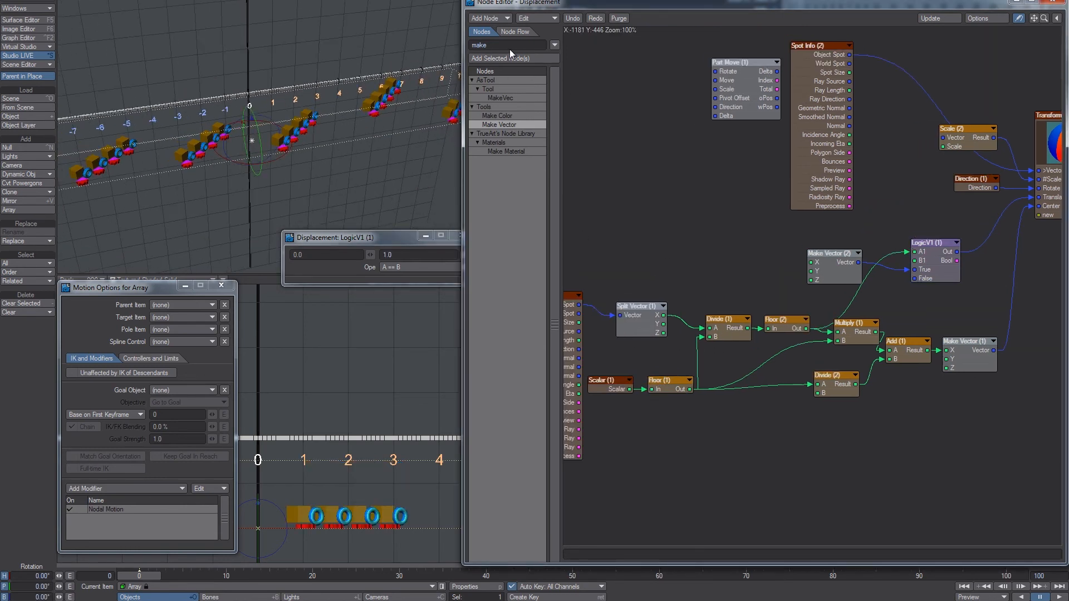
pyautogui.doubleClick(476, 44)
pyautogui.write('int')
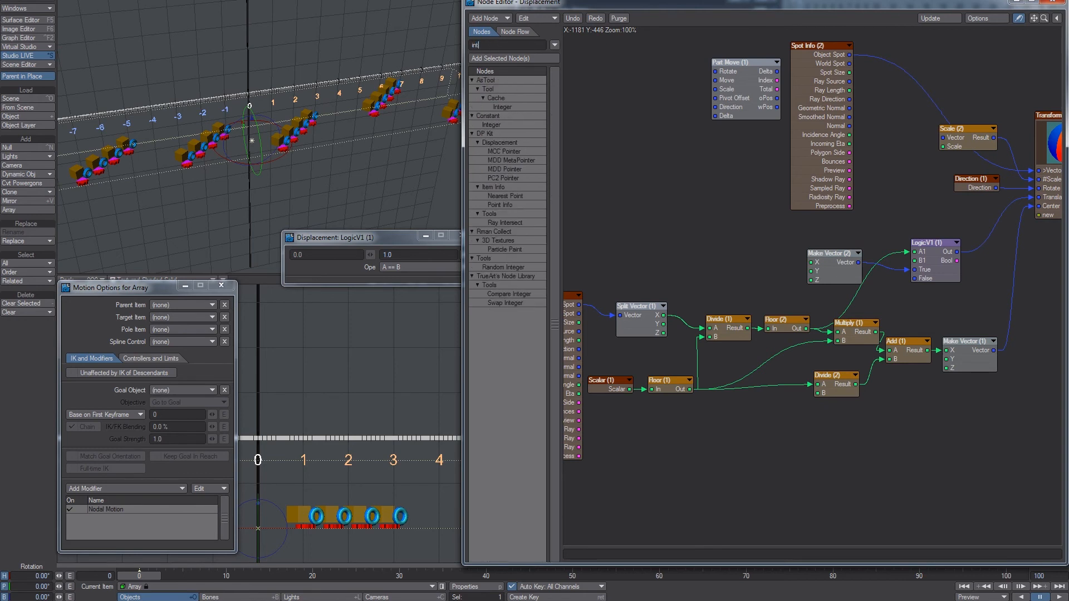
pyautogui.doubleClick(491, 126)
pyautogui.keyDown('alt'); pyautogui.moveTo(872, 232); pyautogui.dragTo(852, 216); pyautogui.keyUp('alt')
pyautogui.moveTo(783, 270); pyautogui.dragTo(914, 246)
# Set Integer (1) to 2 and Scalar (1) to 2 to raise a different group of parts.
pyautogui.doubleClick(726, 222)
pyautogui.scroll(-3, 434, 228)
pyautogui.moveTo(465, 255)
pyautogui.mouseDown()
pyautogui.moveTo(452, 255)
pyautogui.moveTo(476, 255)
pyautogui.moveTo(448, 255)
pyautogui.mouseUp()
pyautogui.doubleClick(592, 373)
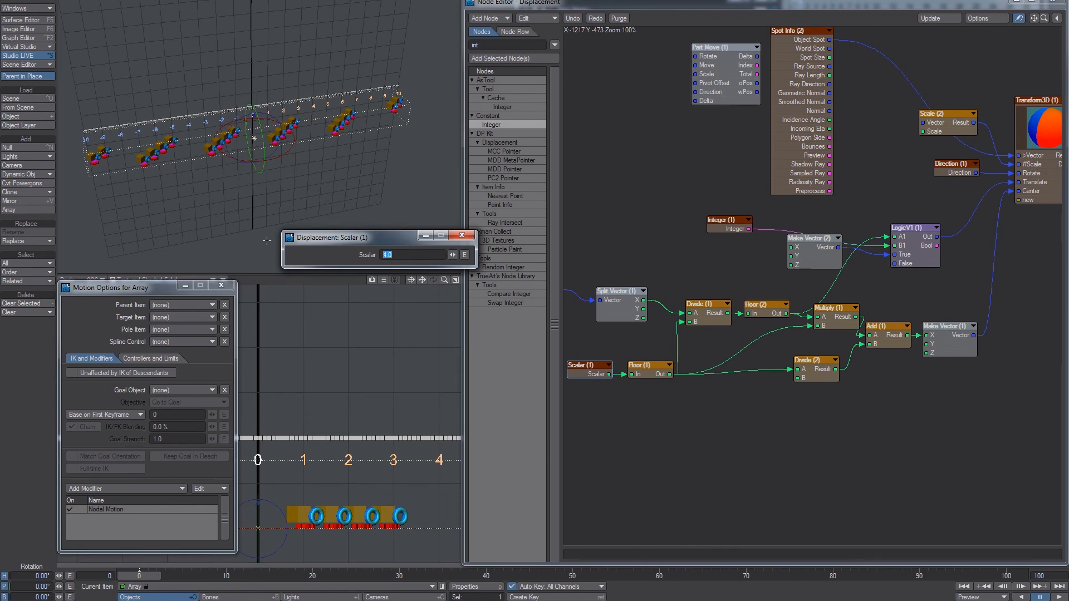
pyautogui.press('Return')
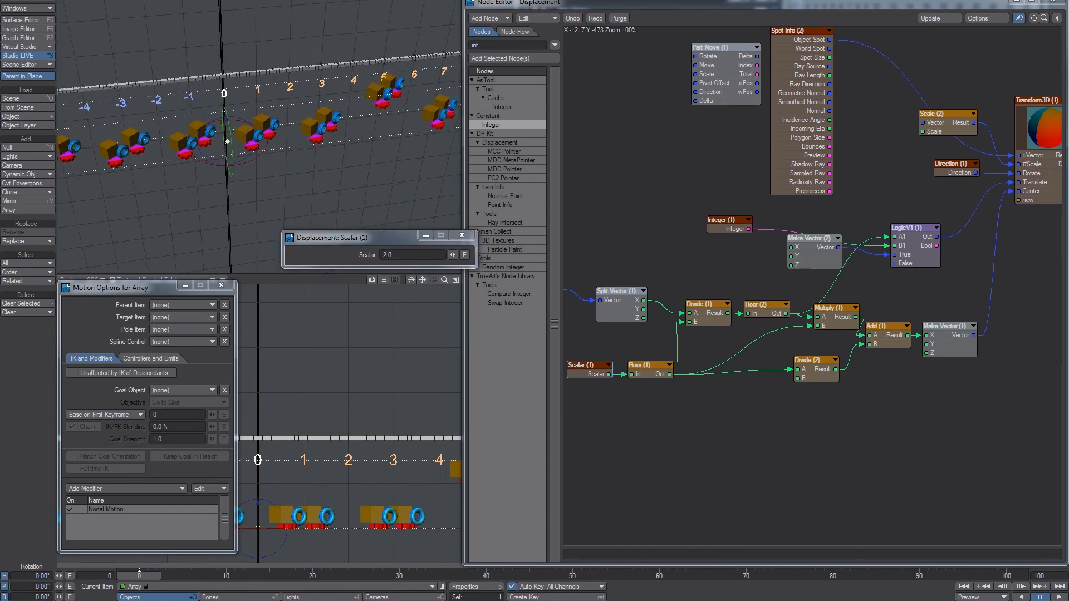
# Change the raised group by setting Integer (1) to -1.
pyautogui.doubleClick(729, 228)
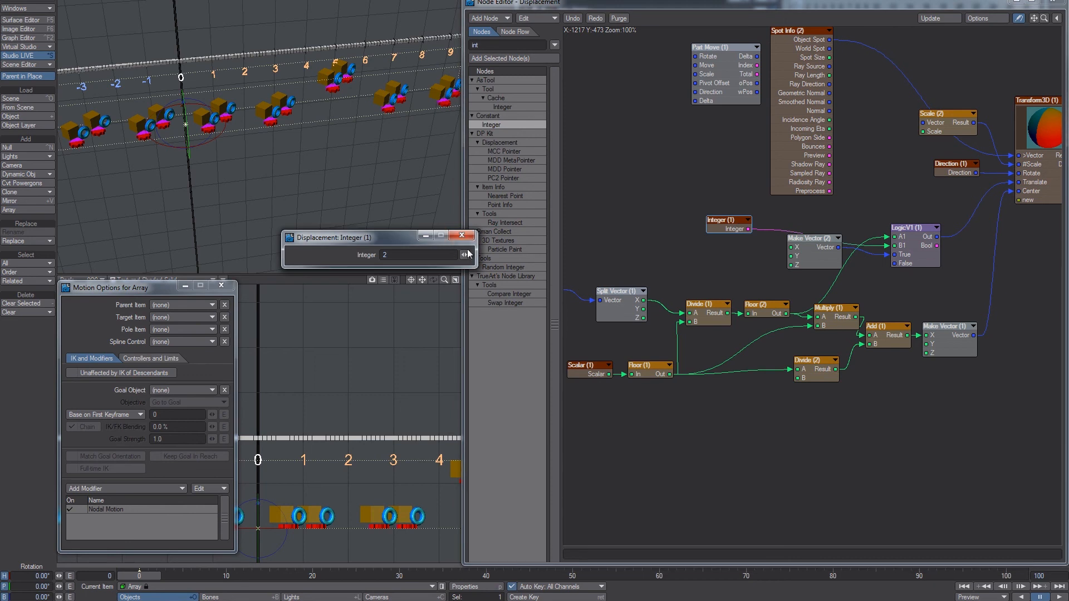
pyautogui.moveTo(464, 255)
pyautogui.mouseDown()
pyautogui.moveTo(446, 255)
pyautogui.moveTo(466, 259)
pyautogui.mouseUp()
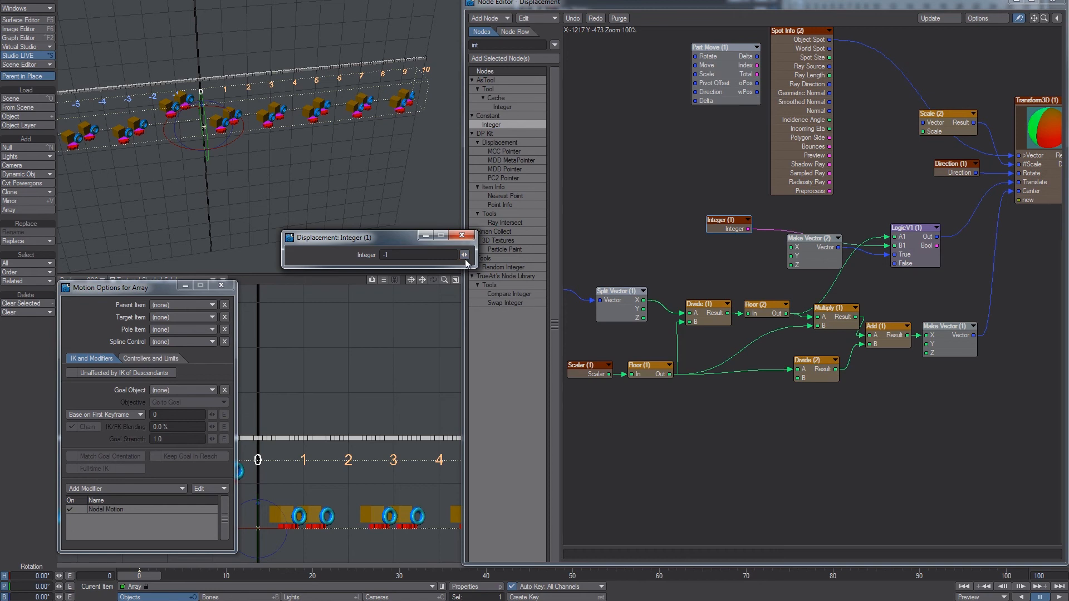